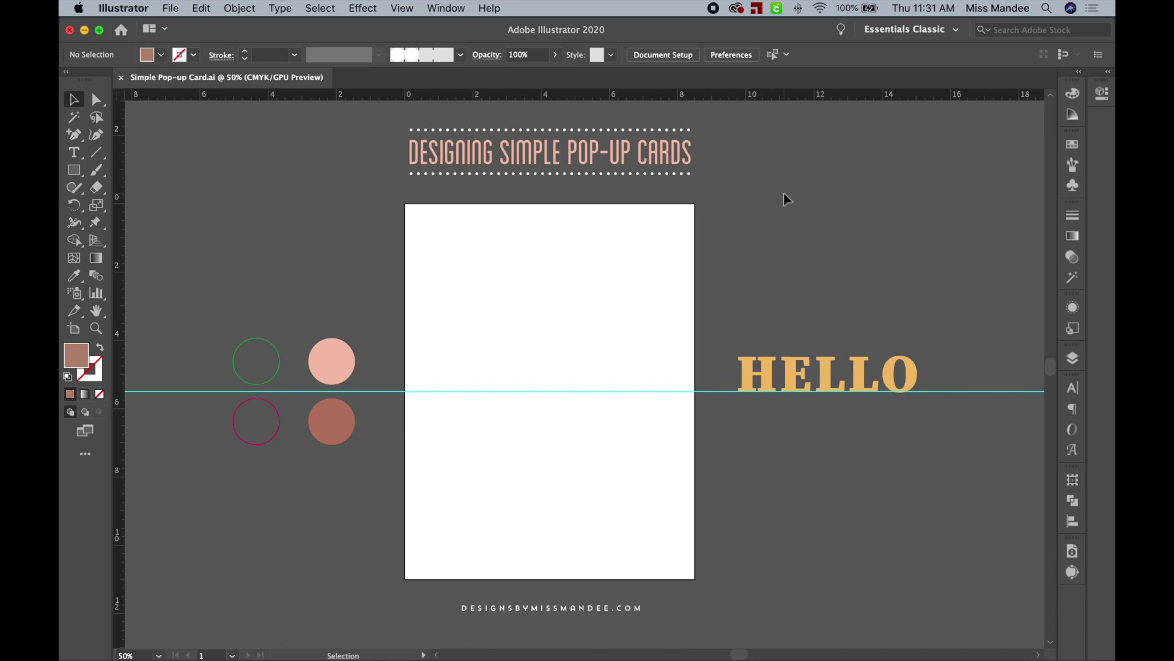
- Draw a rectangle 7 in wide and 10 in high and position it on the artboard, vertically centred on the horizontal guide
key("m")
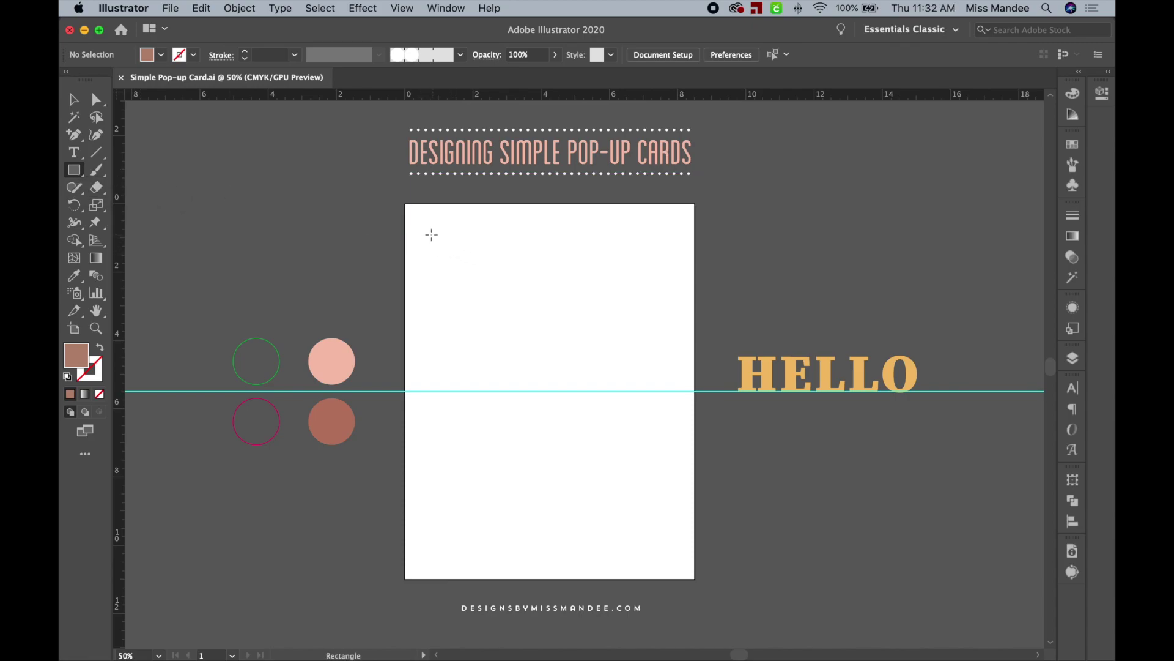
left_click(431, 235)
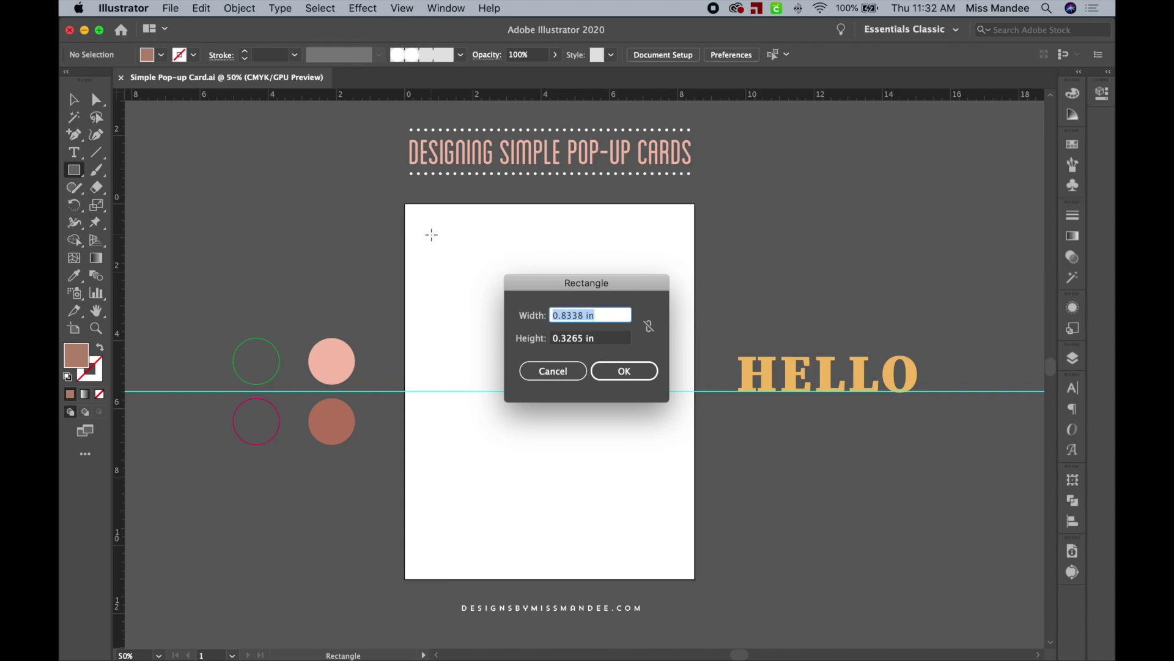
type("7")
left_click(565, 339)
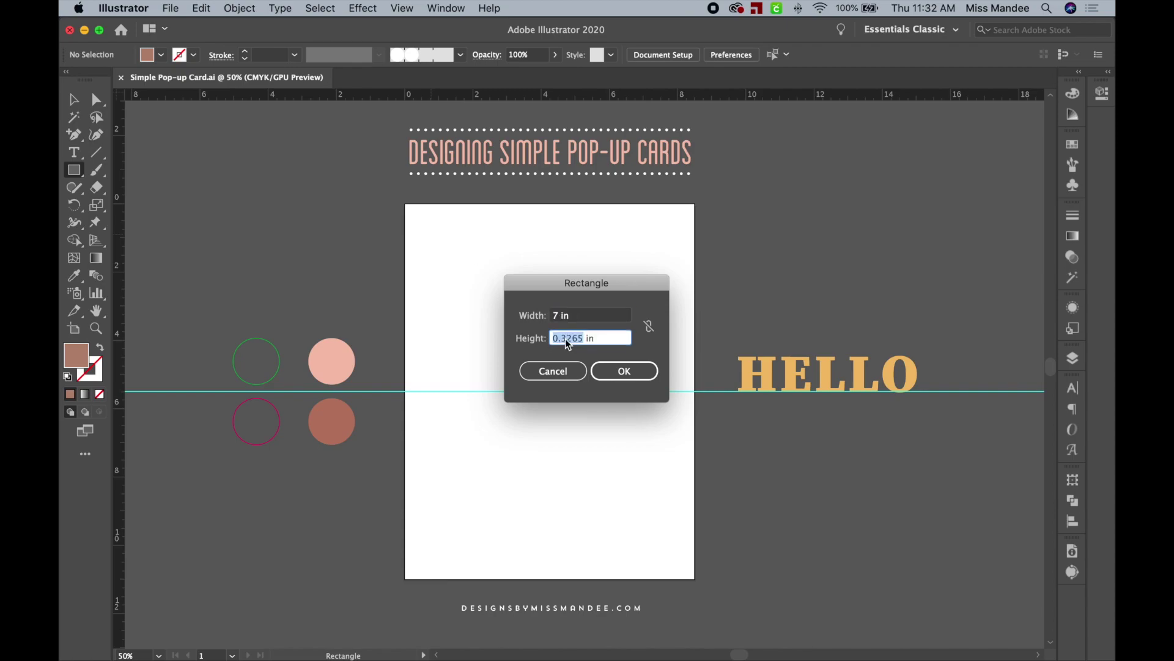
type("10")
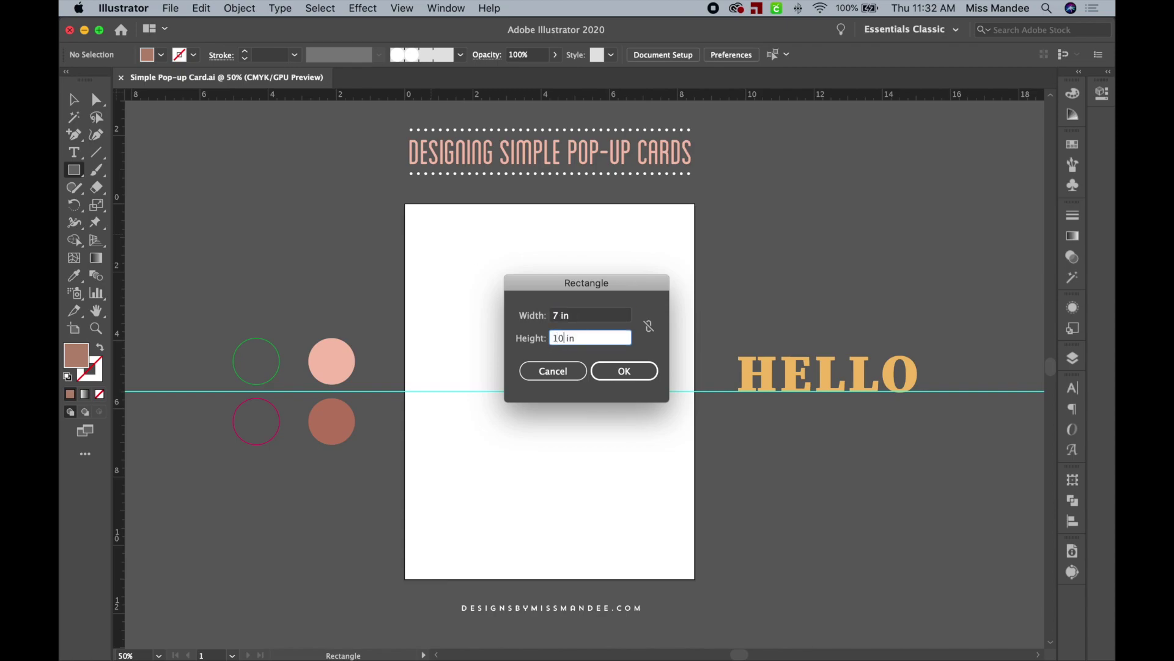
left_click(633, 376)
key("v")
left_click_drag(548, 257, 825, 448)
left_click_drag(869, 509, 592, 312)
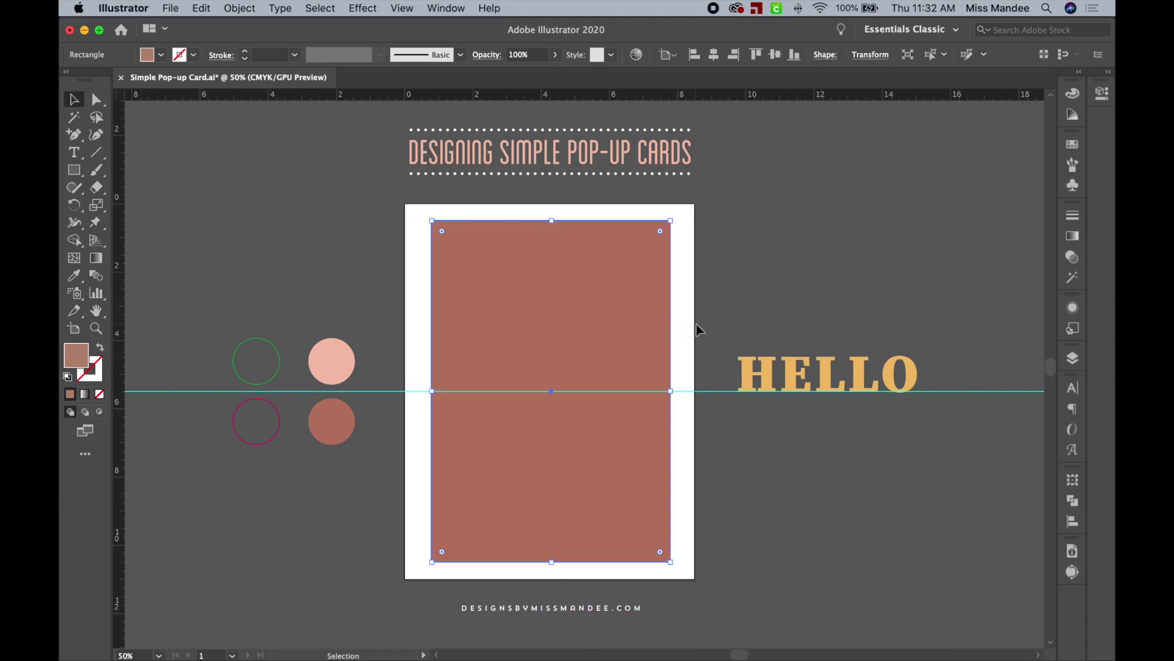
- Duplicate the brown rectangle in place and fill the copy with the light pink sampled from the pink circle
key("a")
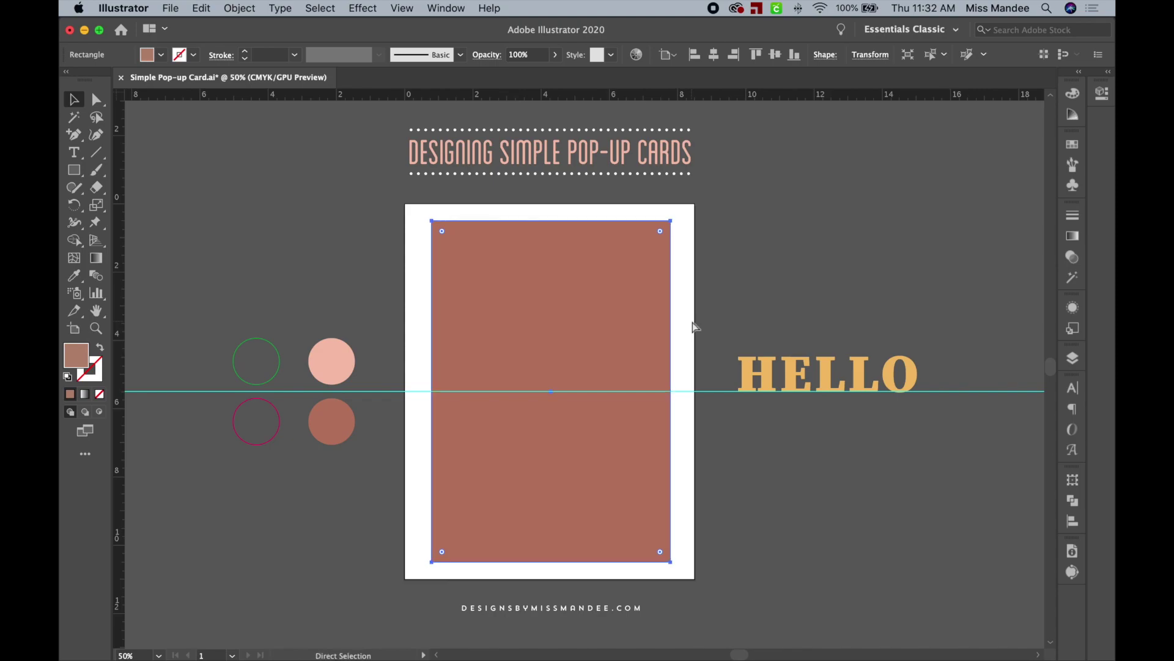
key("v")
key("a")
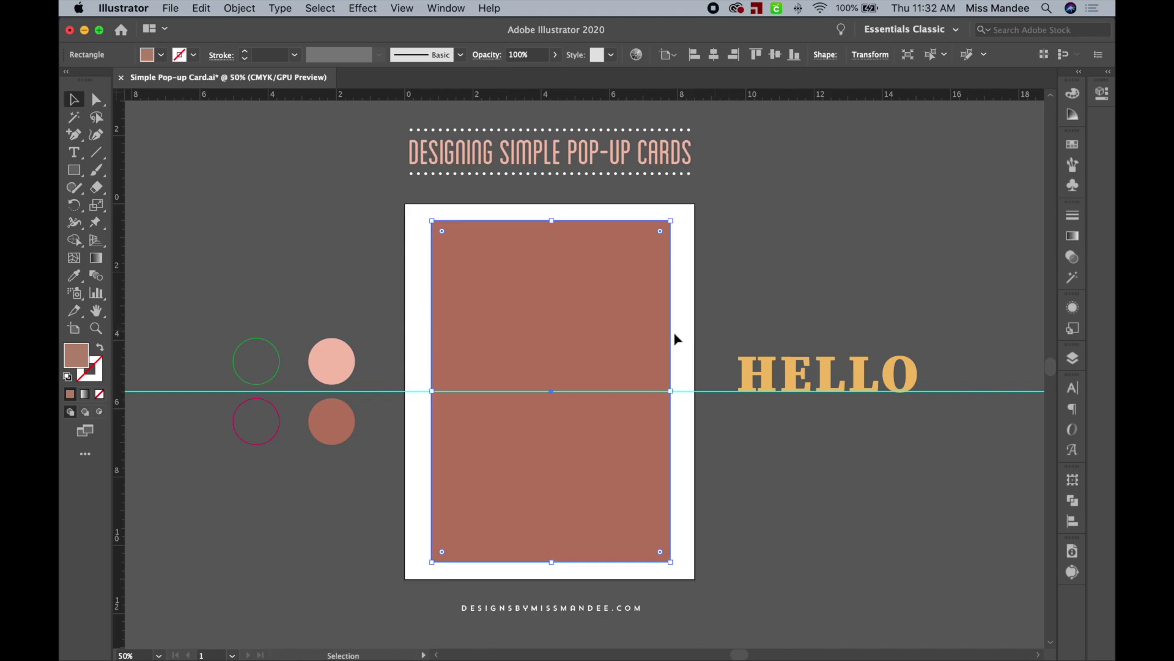
key("i")
left_click(331, 367)
key("v")
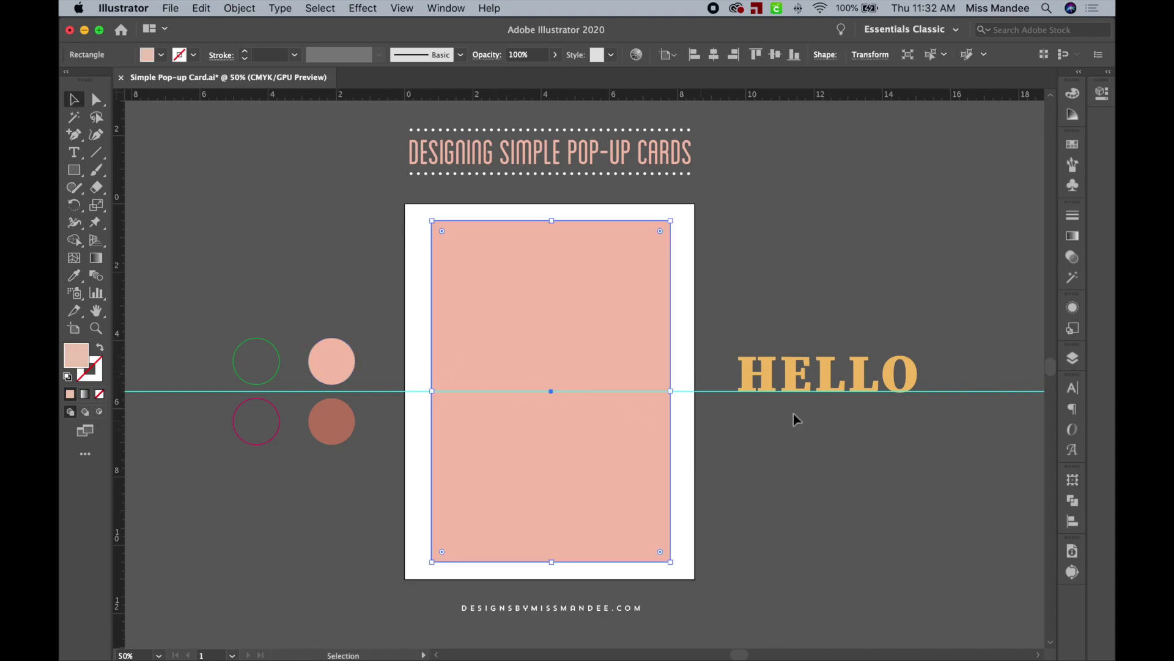
- Resize the pink rectangle to 6.5 in wide and 9.5 in high about its centre
left_click(1073, 487)
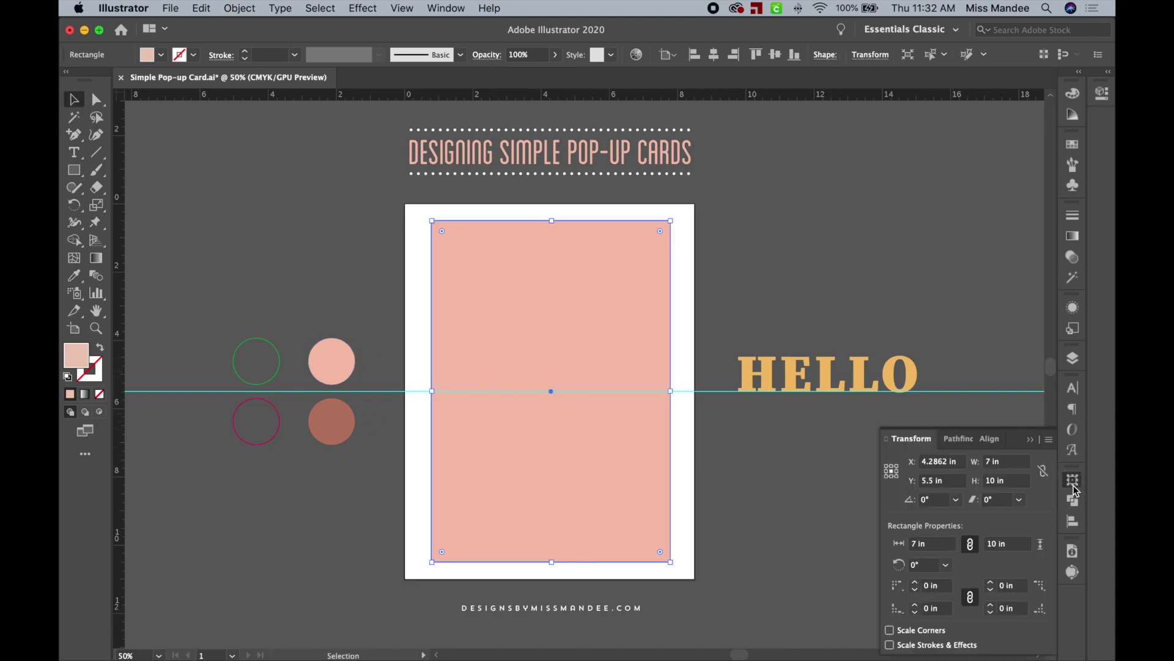
double_click(988, 461)
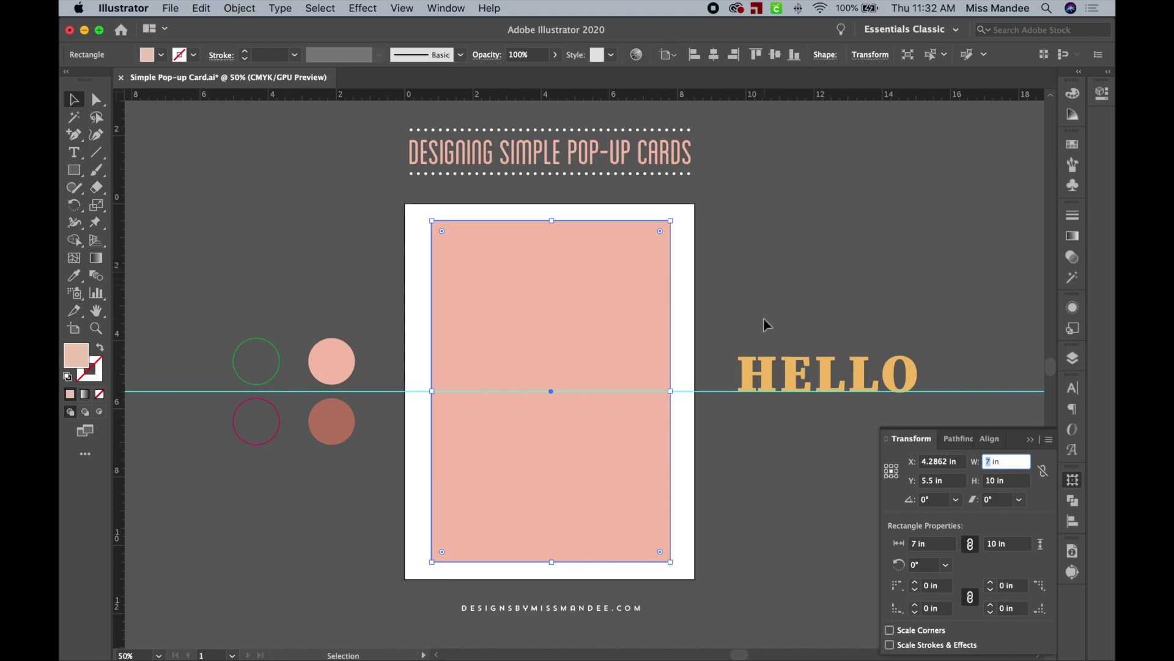
type("6.5")
key("Return")
double_click(993, 482)
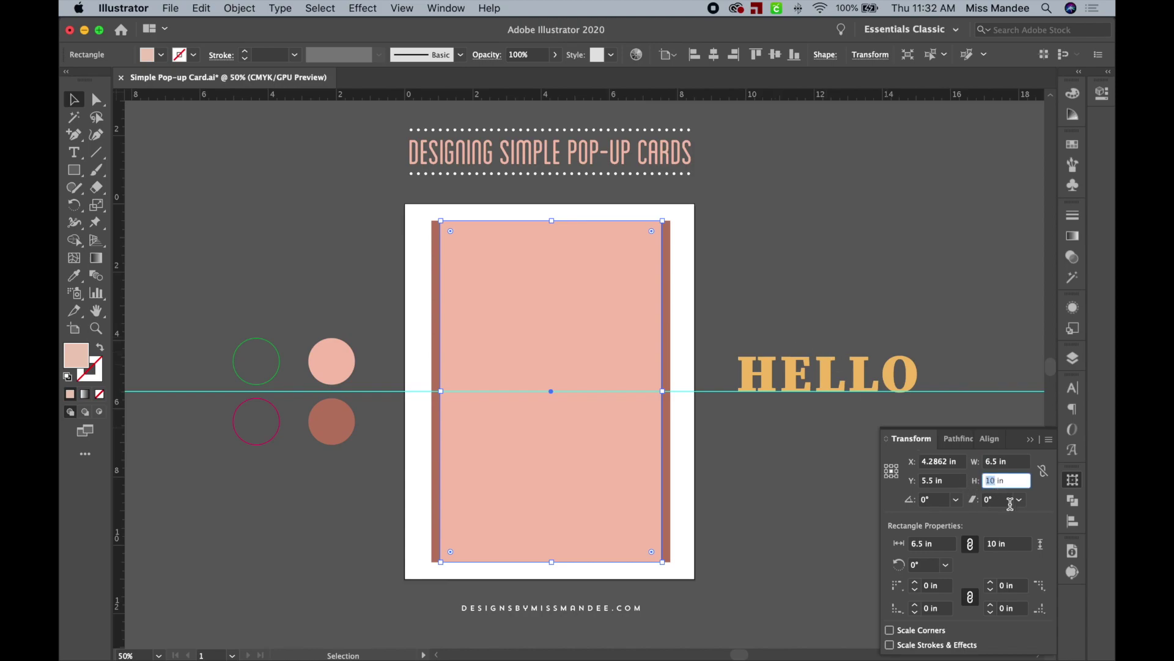
type("9.")
type("5")
key("Return")
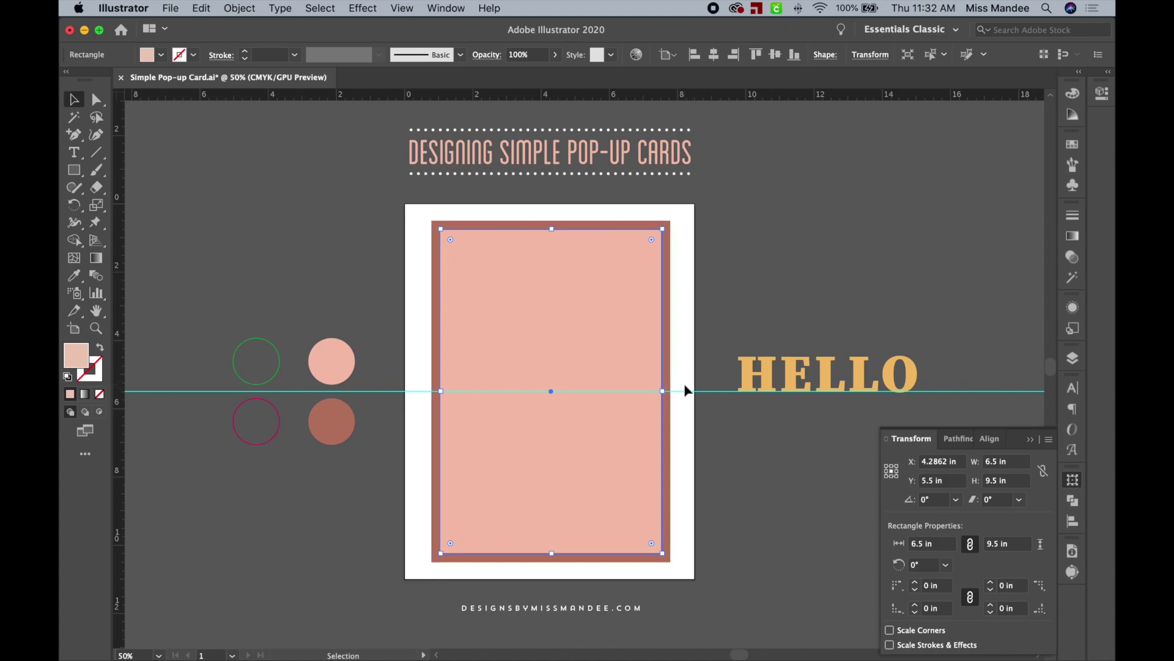
left_click(726, 428)
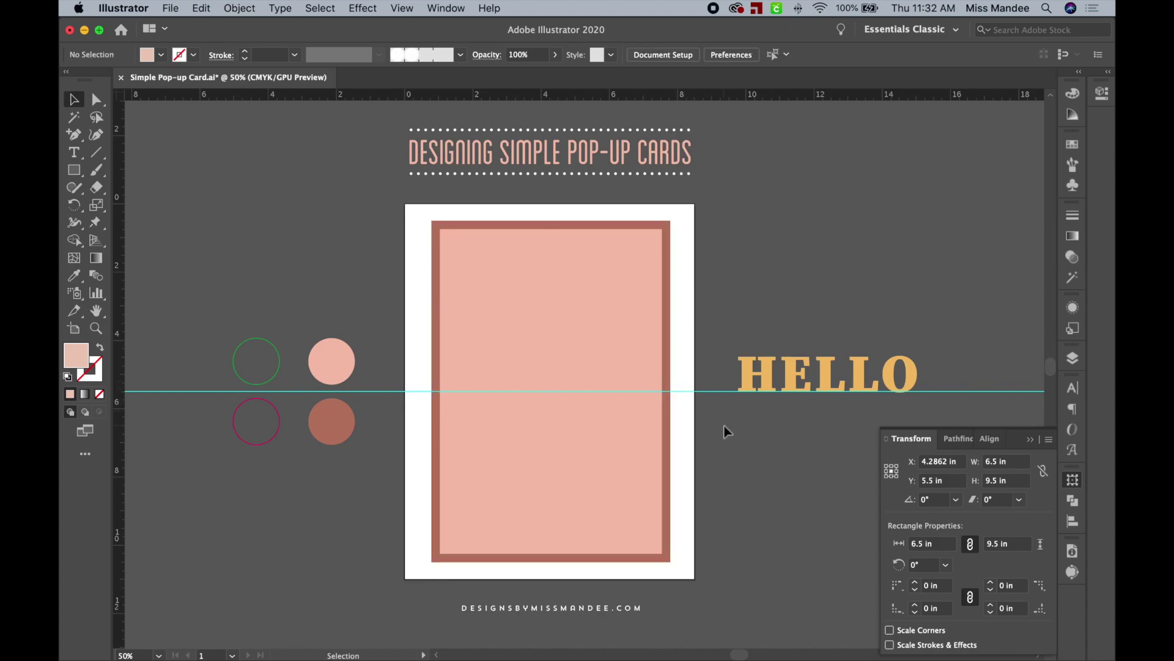
- Hide the pink inner rectangle so only the brown card base shows
scroll(717, 423, "down", 3)
key("super+equal")
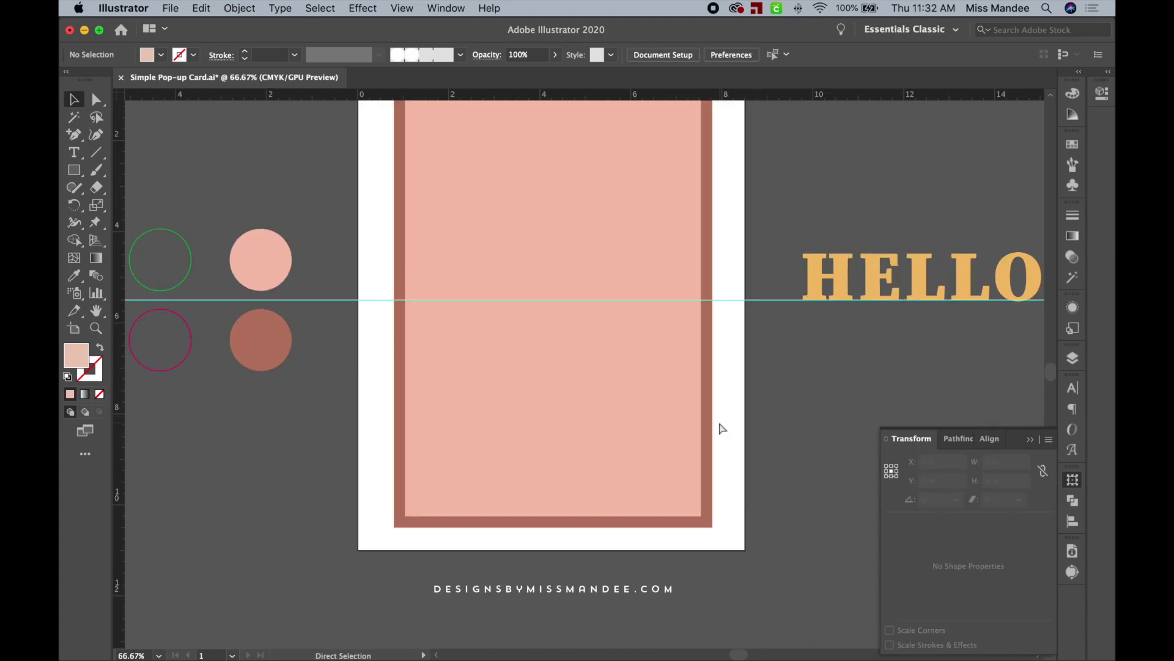
scroll(718, 421, "up", 2)
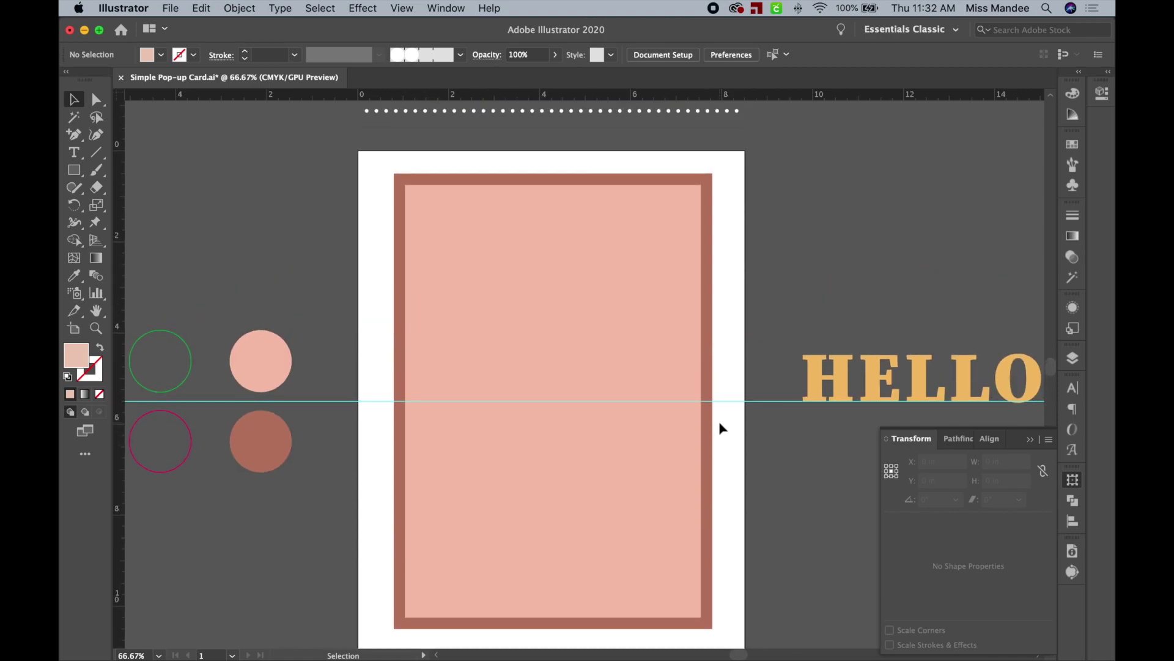
scroll(719, 428, "down", 1)
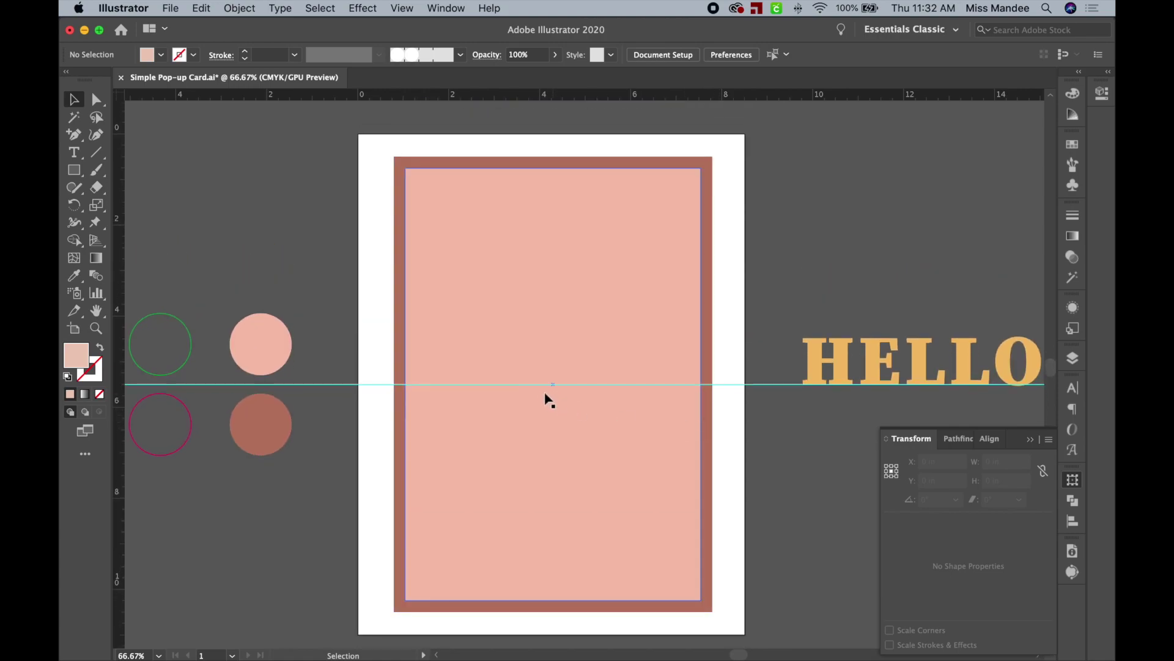
left_click(678, 373)
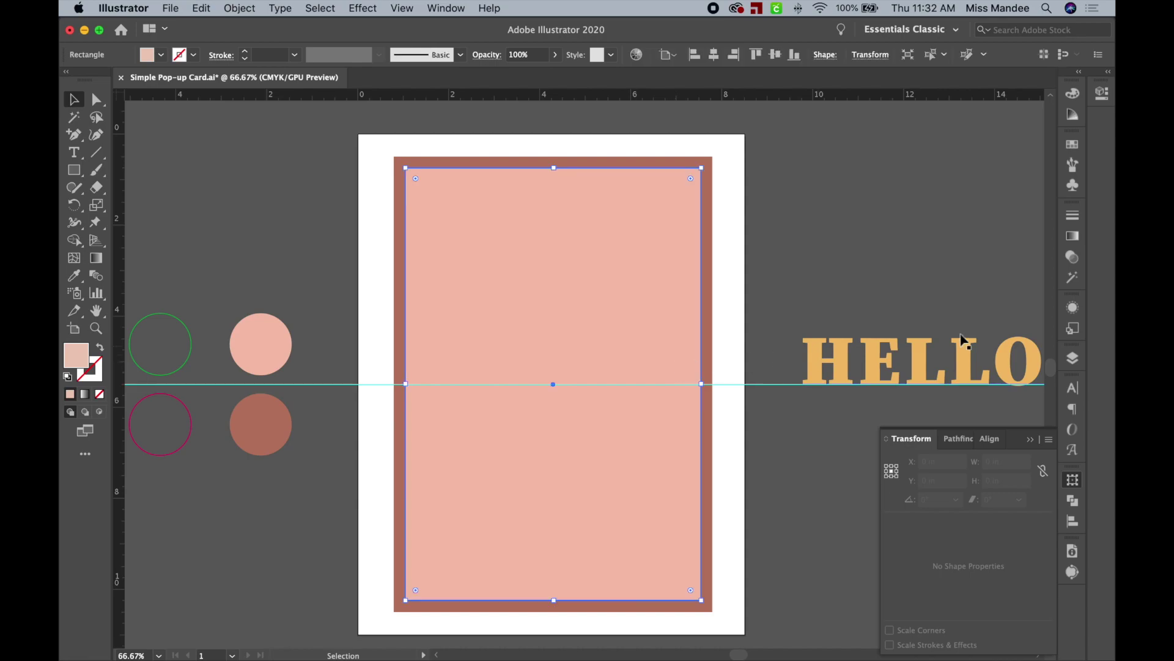
left_click(1073, 359)
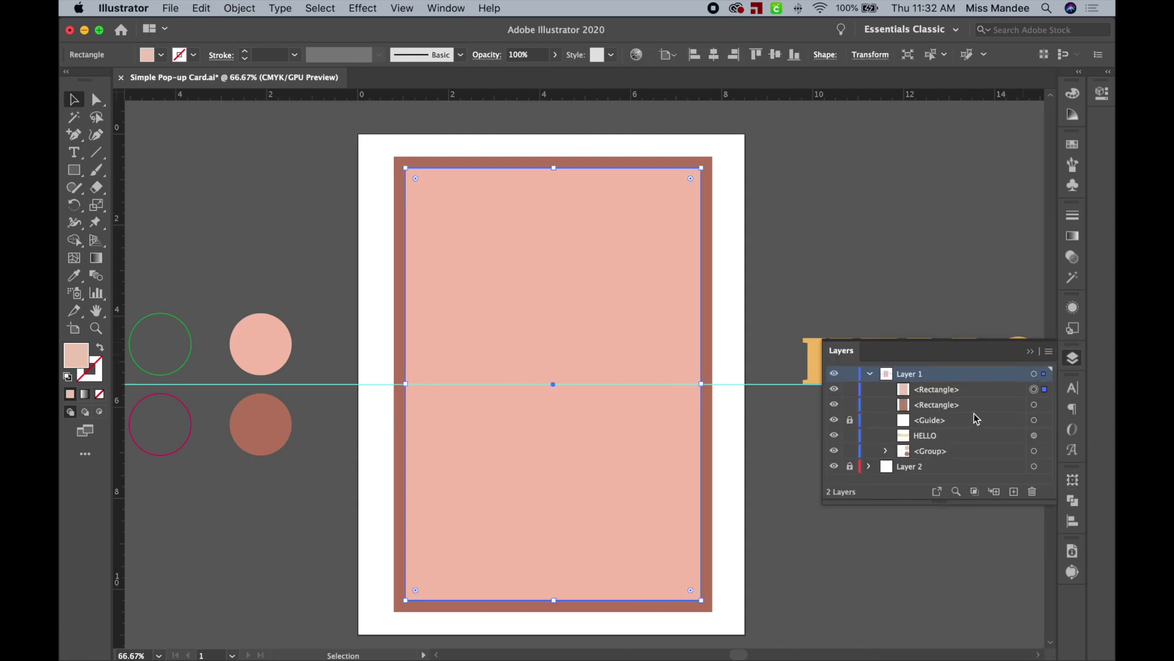
left_click(835, 392)
scroll(713, 385, "down", 3)
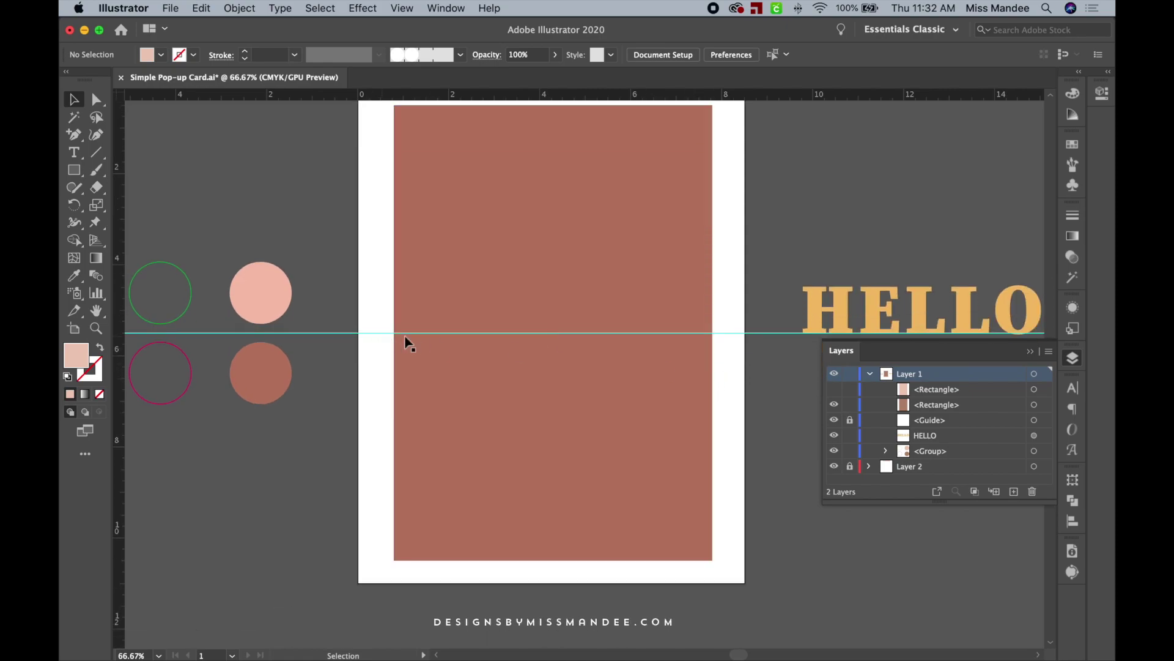
left_click(583, 382)
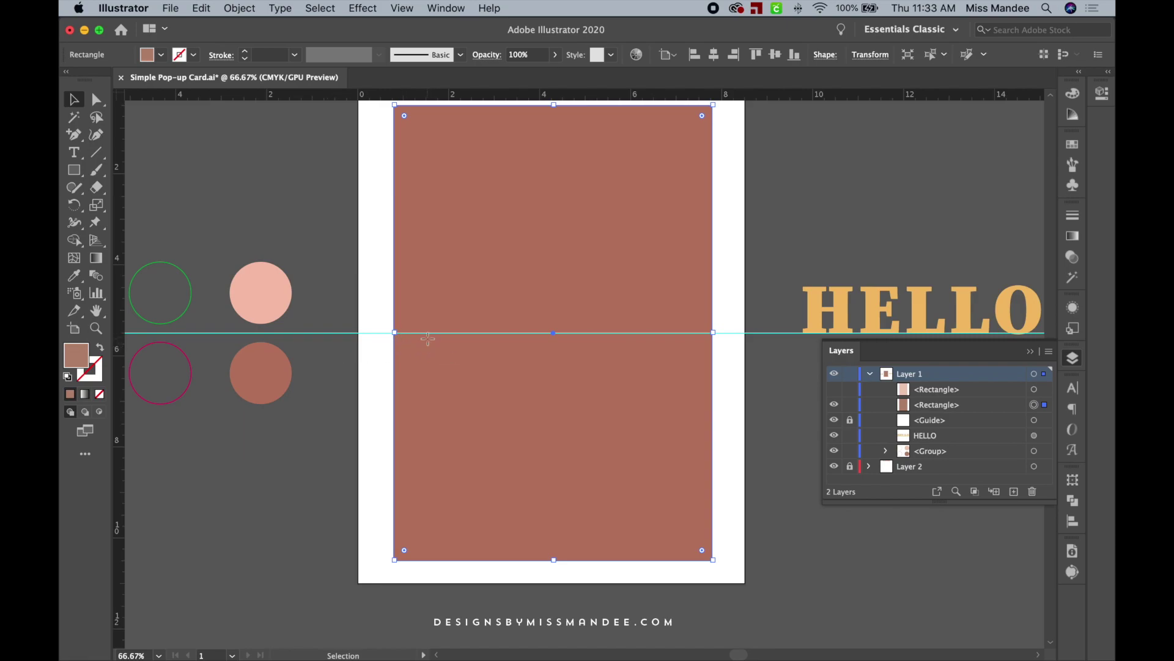
key("backslash")
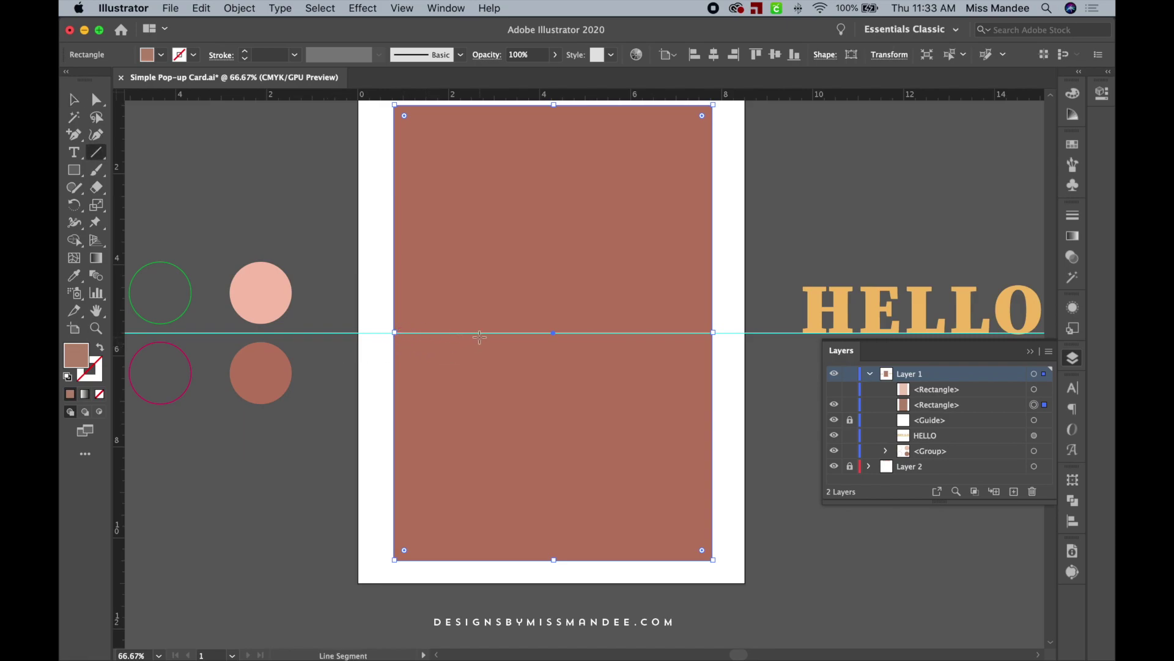
scroll(478, 336, "left", 5)
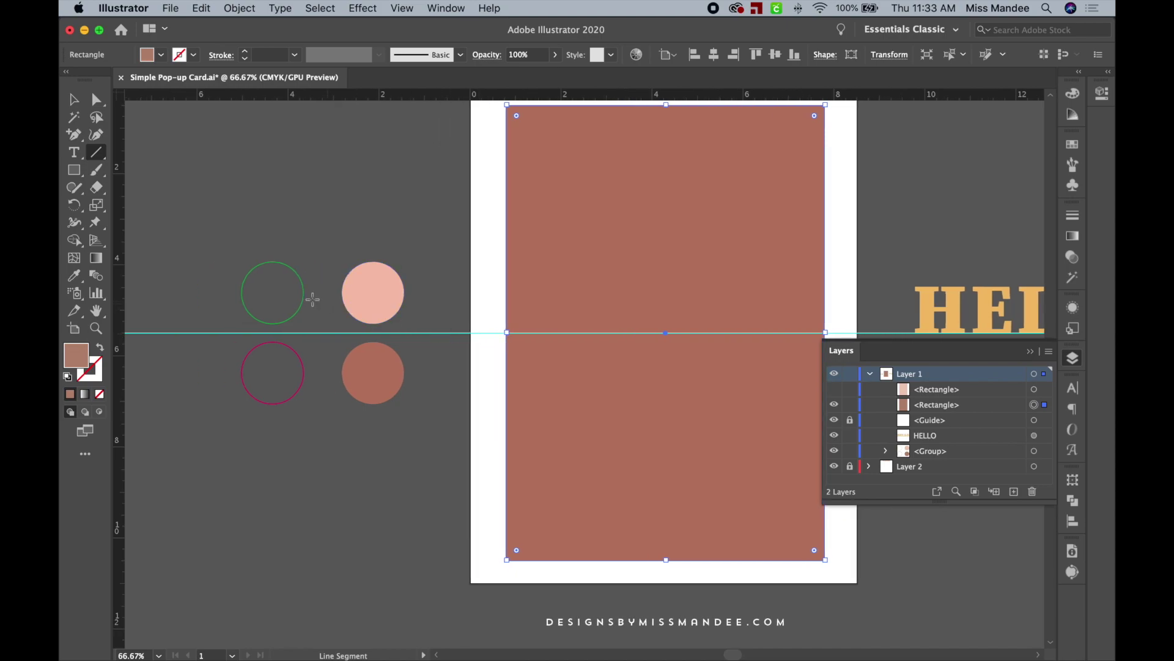
key("i")
left_click(304, 292, "super")
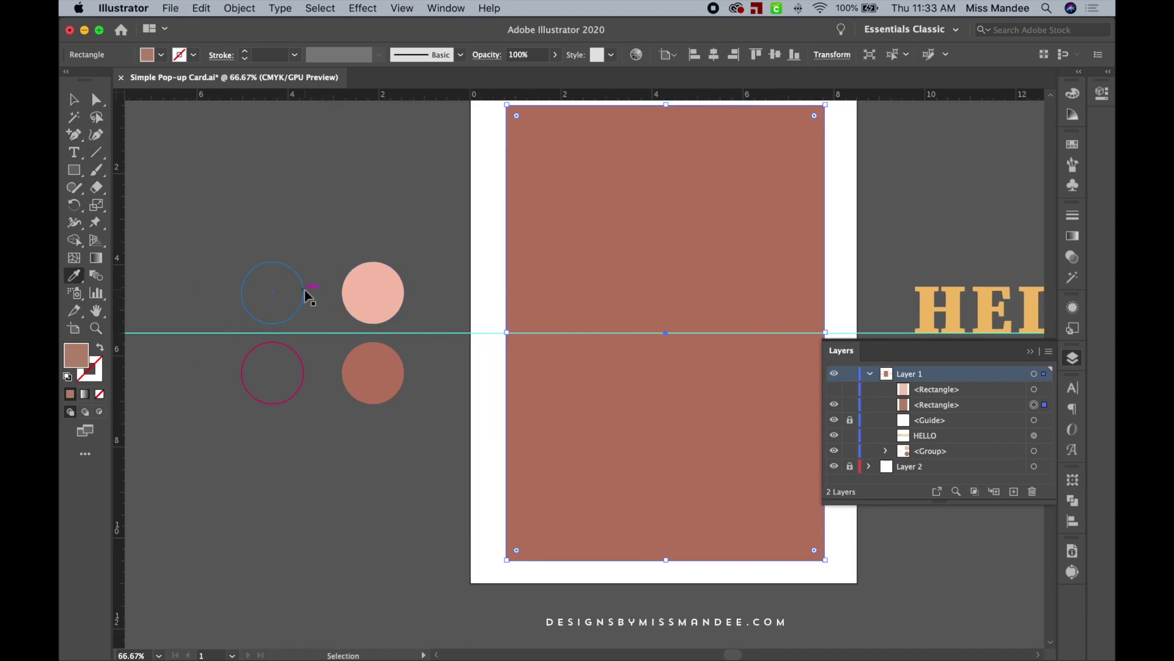
left_click(309, 298, "super")
key("v")
left_click(300, 278)
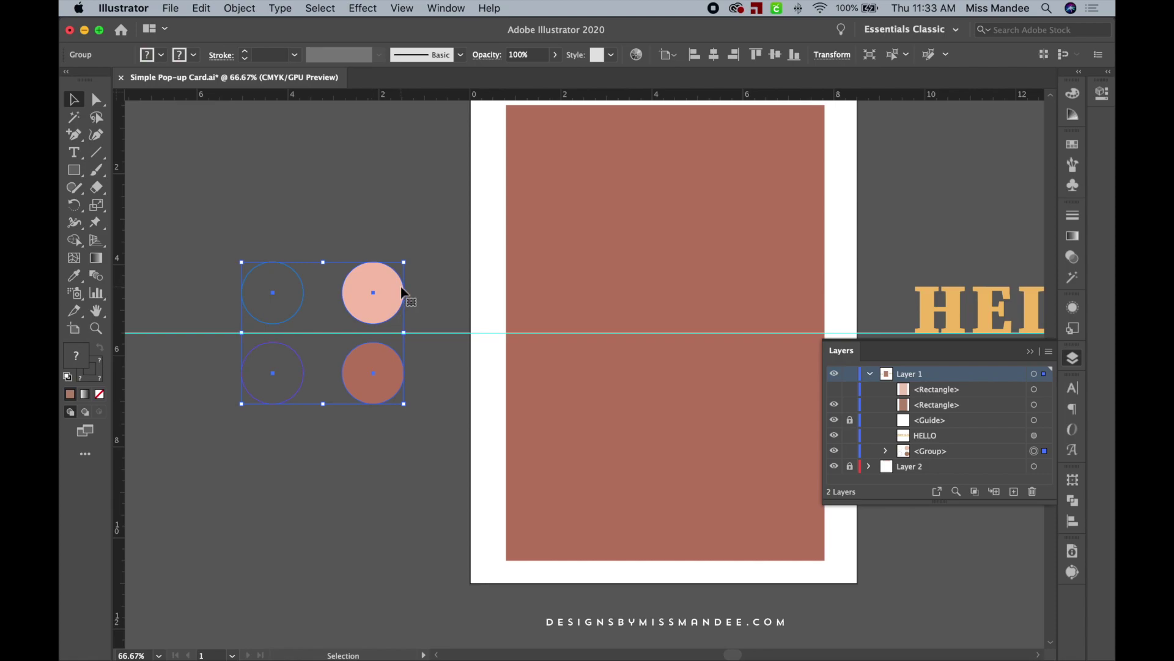
left_click(320, 277)
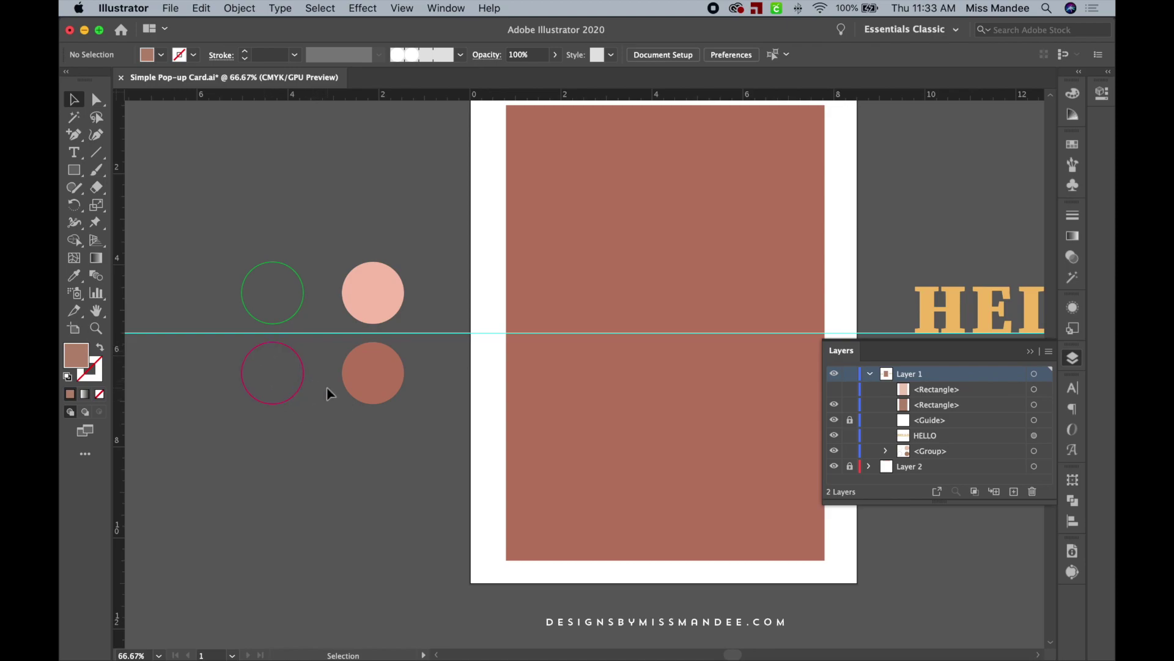
scroll(283, 363, "right", 5)
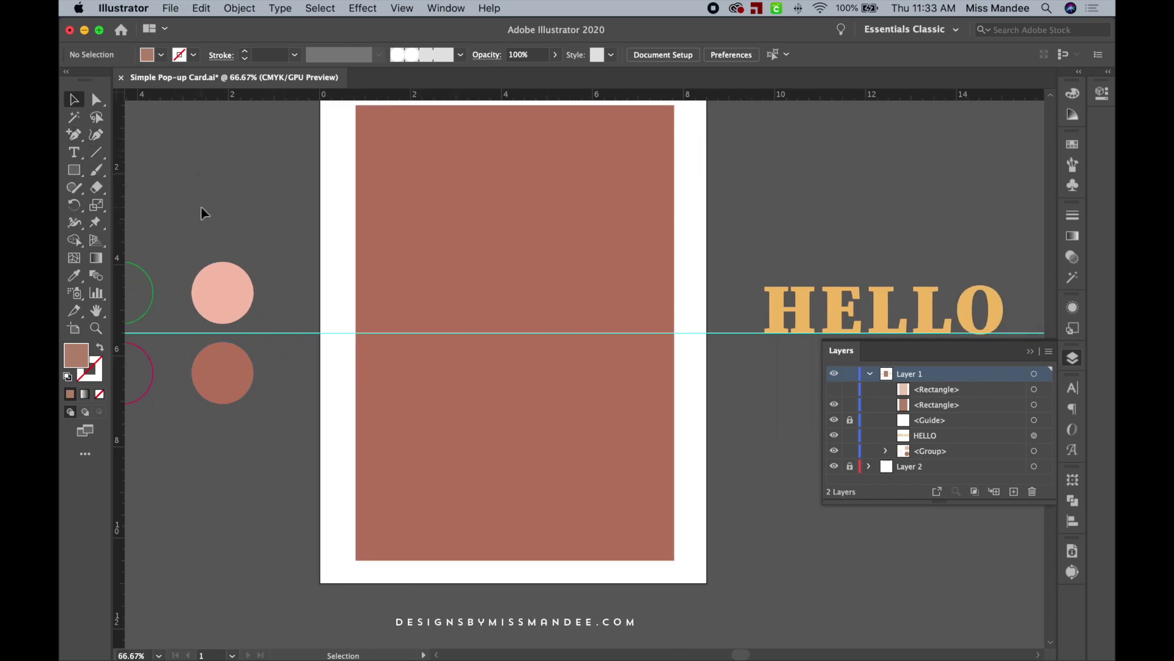
- Draw a straight horizontal line across the full width of the brown rectangle along the guide, and hide the guide
key("backslash")
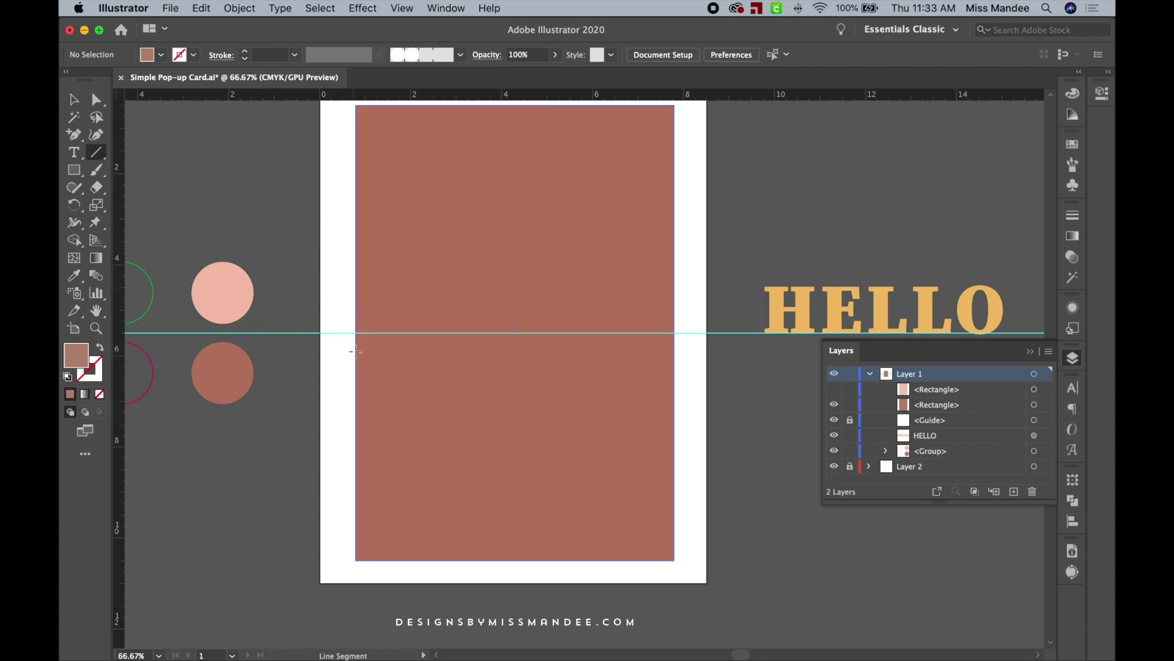
left_click_drag(356, 332, 675, 334)
key("v")
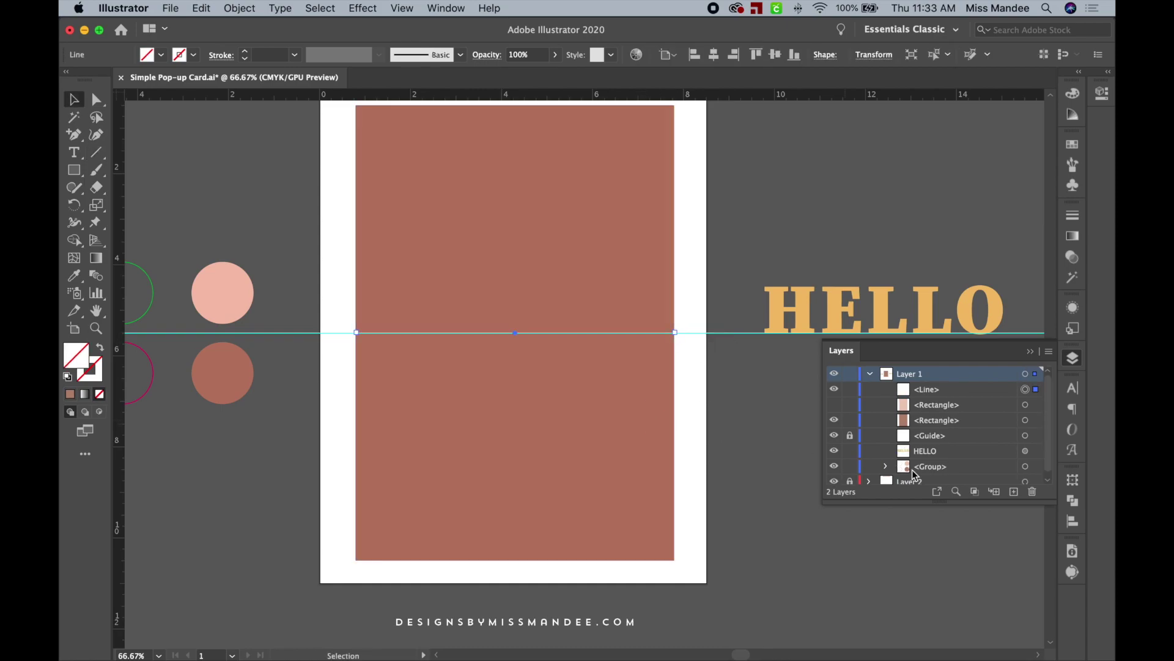
left_click(851, 435)
left_click(833, 435)
- Apply the green circle's stroke to the horizontal line across the brown rectangle
left_click(699, 435)
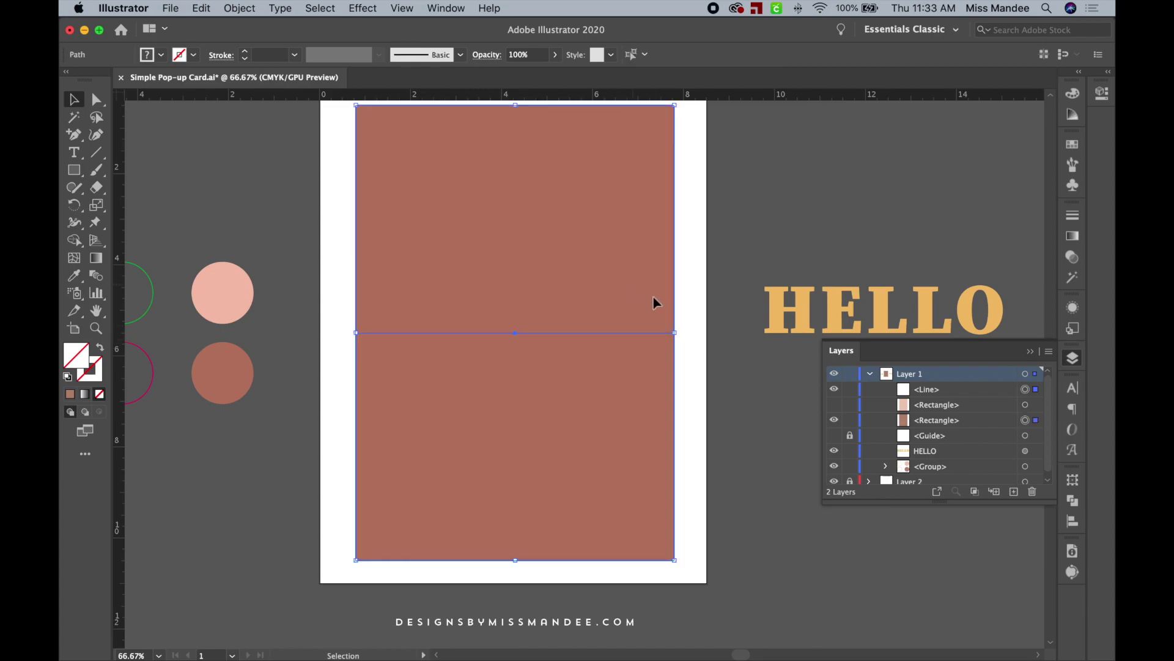
left_click(653, 332)
key("i")
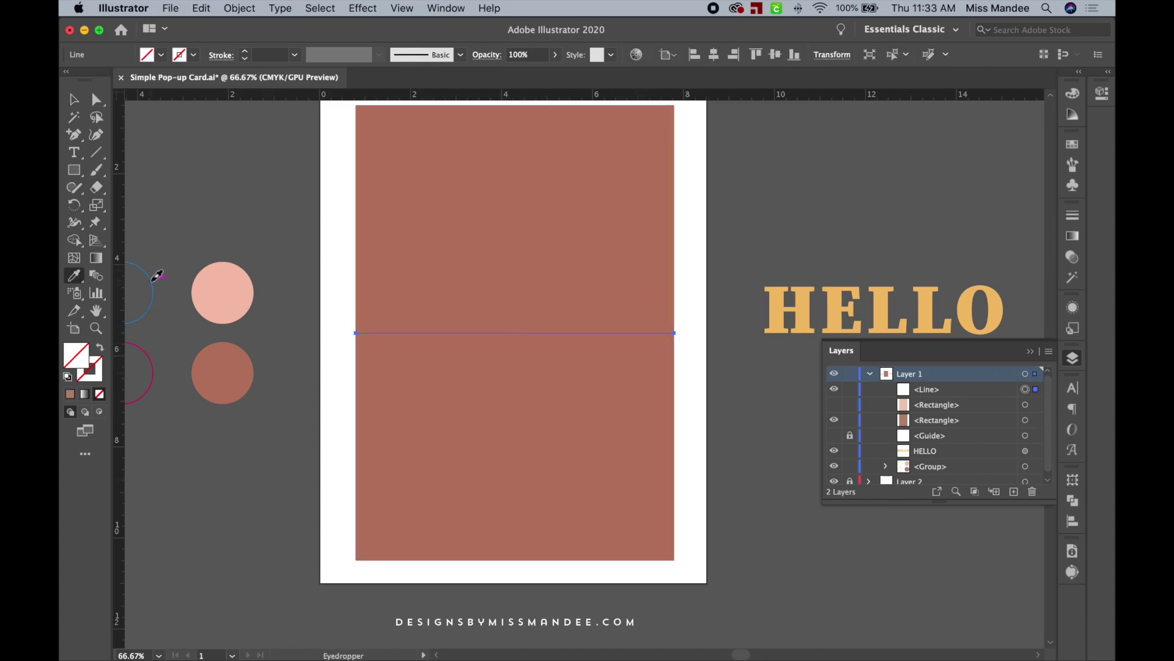
left_click(150, 275)
key("v")
left_click(343, 423)
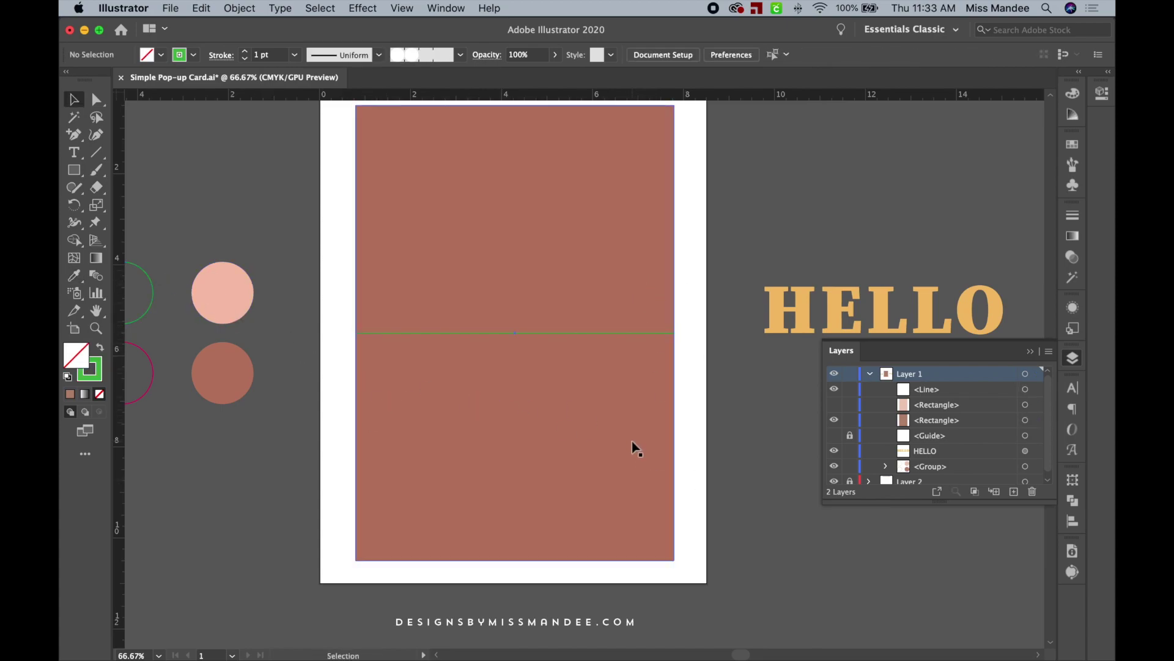
- Group the green line with the brown rectangle and place the group beneath the pink rectangle in the stacking order
left_click_drag(688, 310, 629, 375)
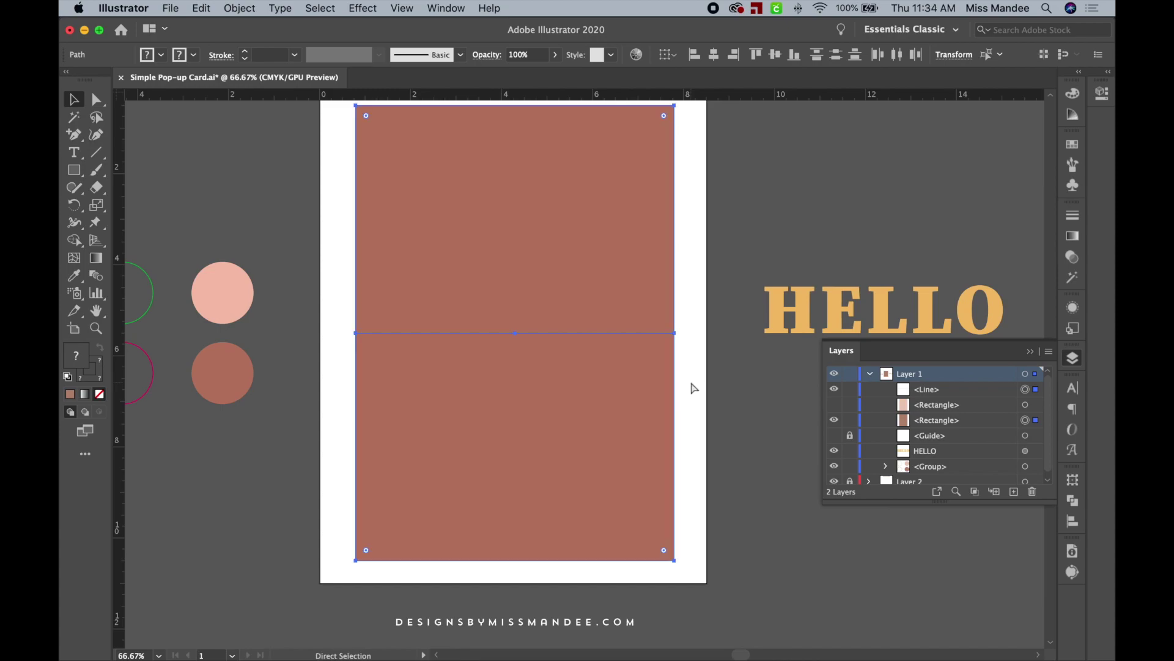
key("super+g")
mouse_move(934, 397)
left_mouse_down()
mouse_move(929, 442)
mouse_move(928, 412)
left_mouse_up()
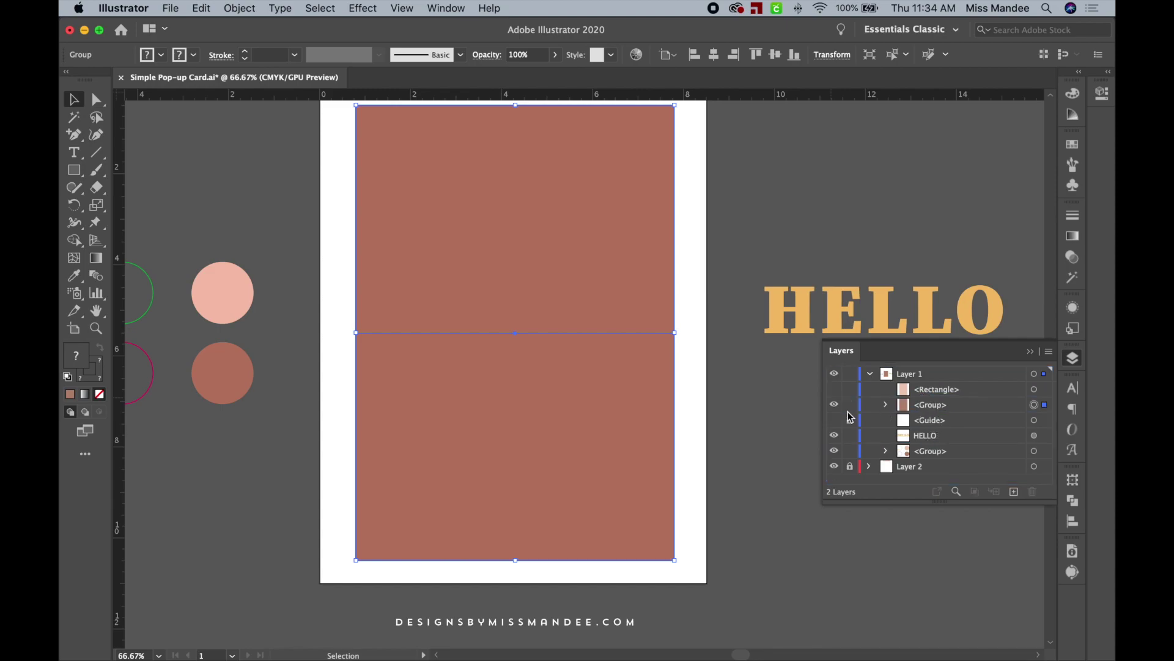
- Lock the group of brown rectangle and green line, and show the pink rectangle again
left_click(850, 405)
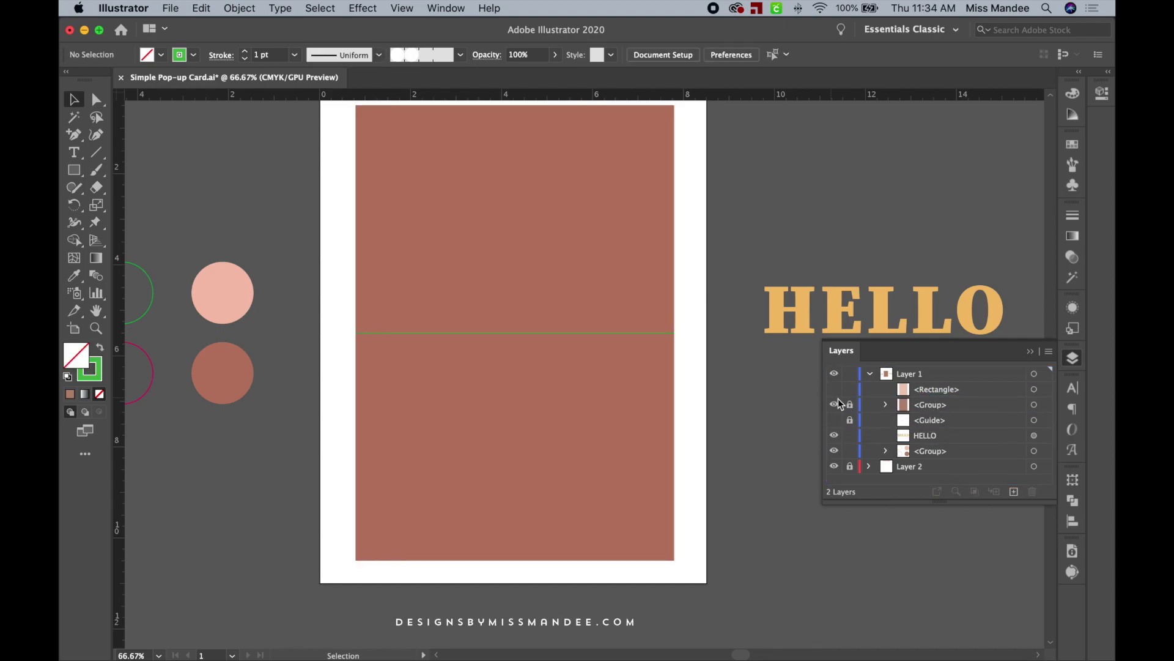
left_click(834, 389)
scroll(725, 398, "left", 4)
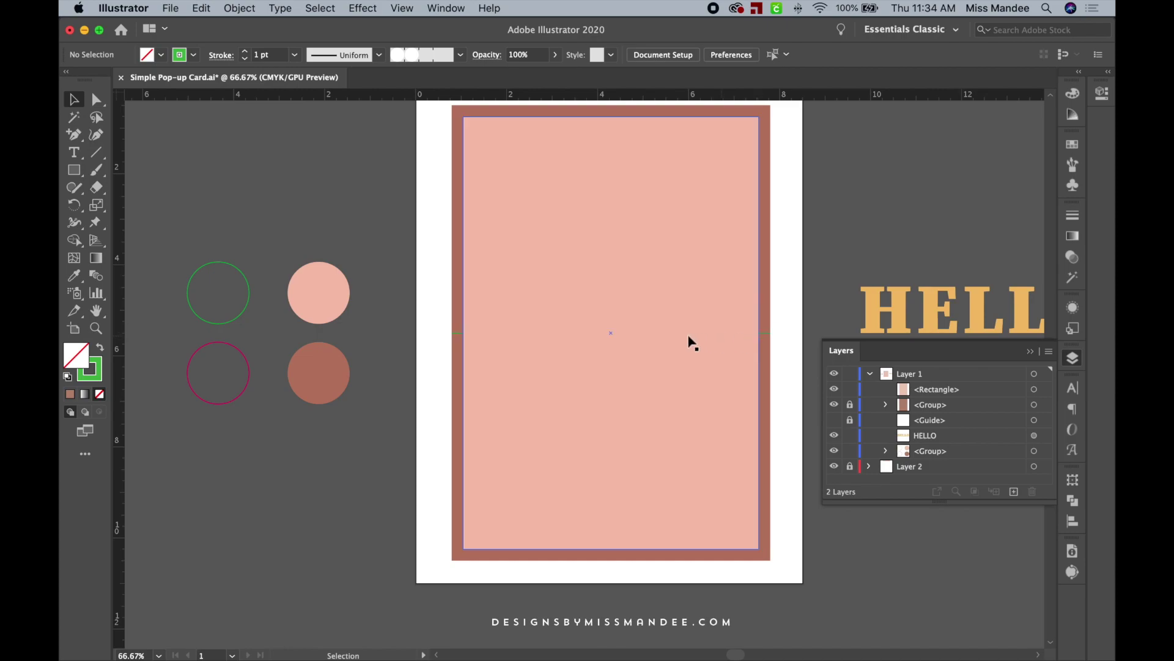
- Move the horizontal guide above the pink rectangle in the stacking order and make it visible
scroll(795, 386, "right", 3)
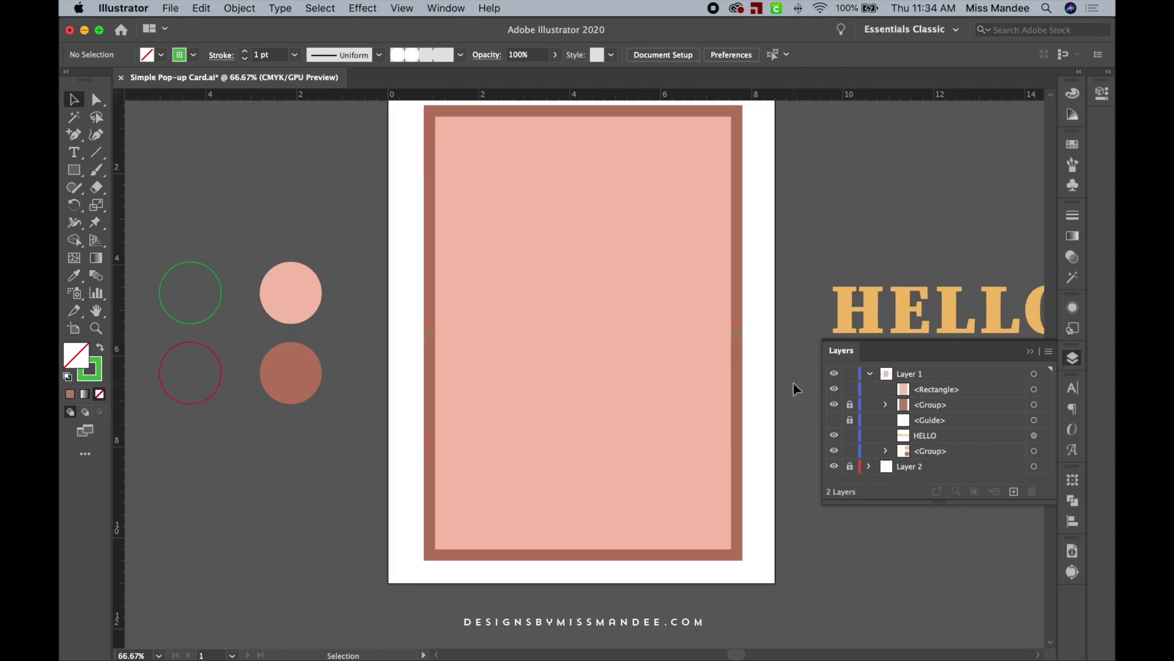
left_click_drag(926, 421, 921, 382)
left_click(834, 389)
scroll(747, 430, "left", 2)
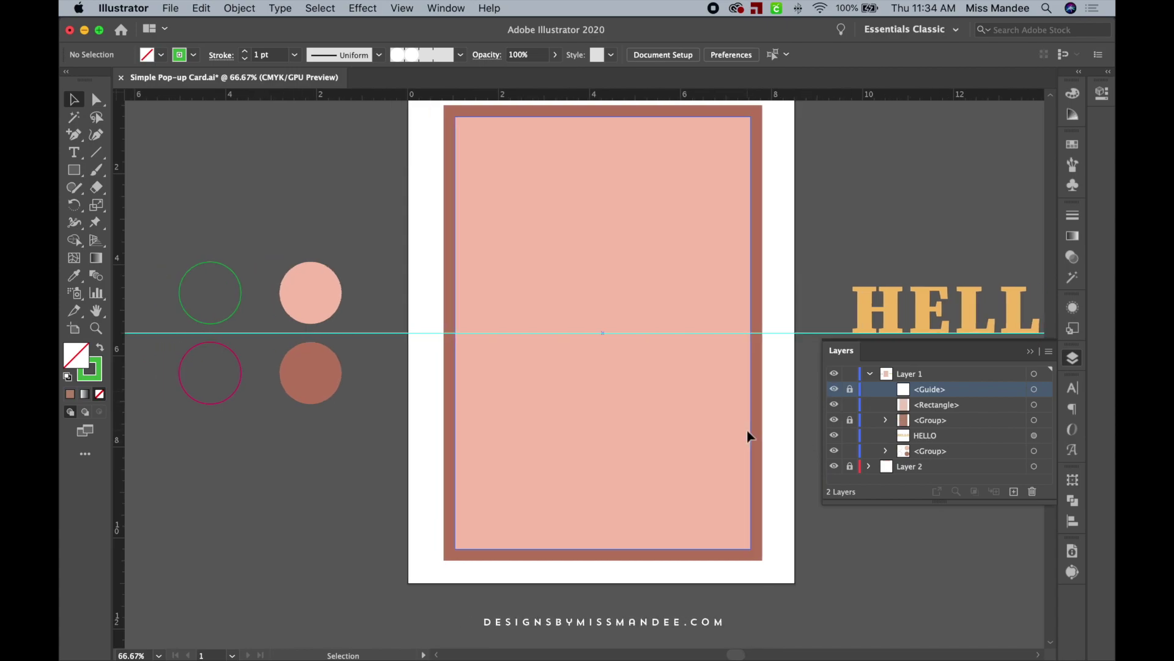
- Duplicate the orange HELLO text onto the middle of the pink rectangle, with its baseline on the guide, and bring the copy to the front
scroll(747, 430, "right", 4)
scroll(747, 436, "right", 4)
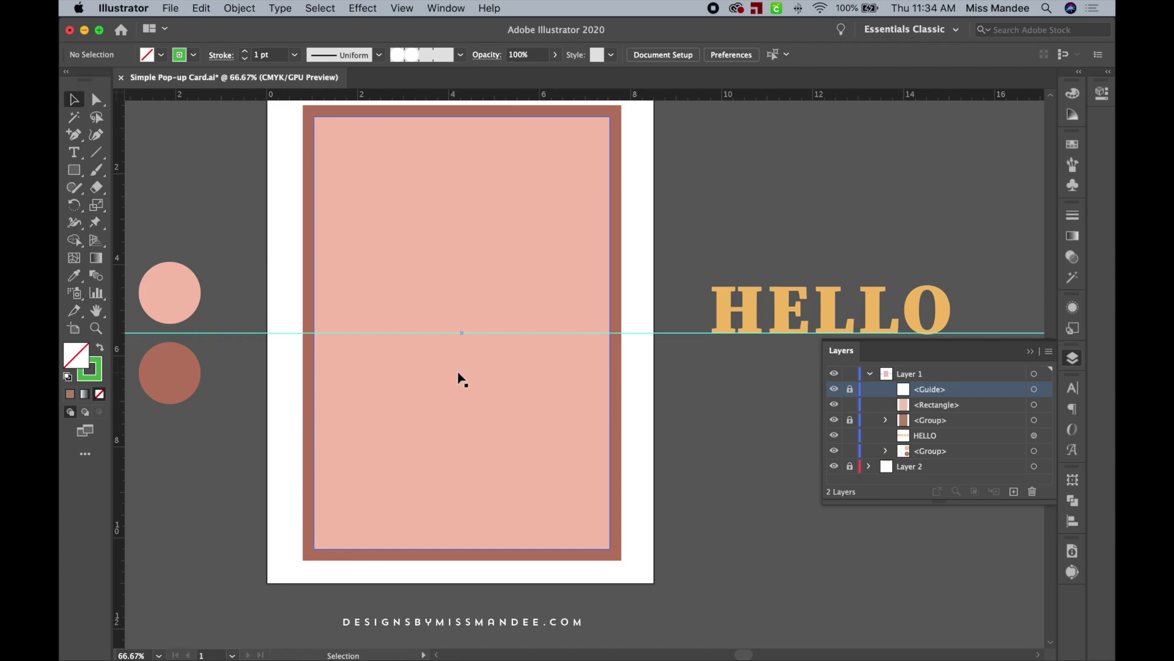
left_click(832, 311)
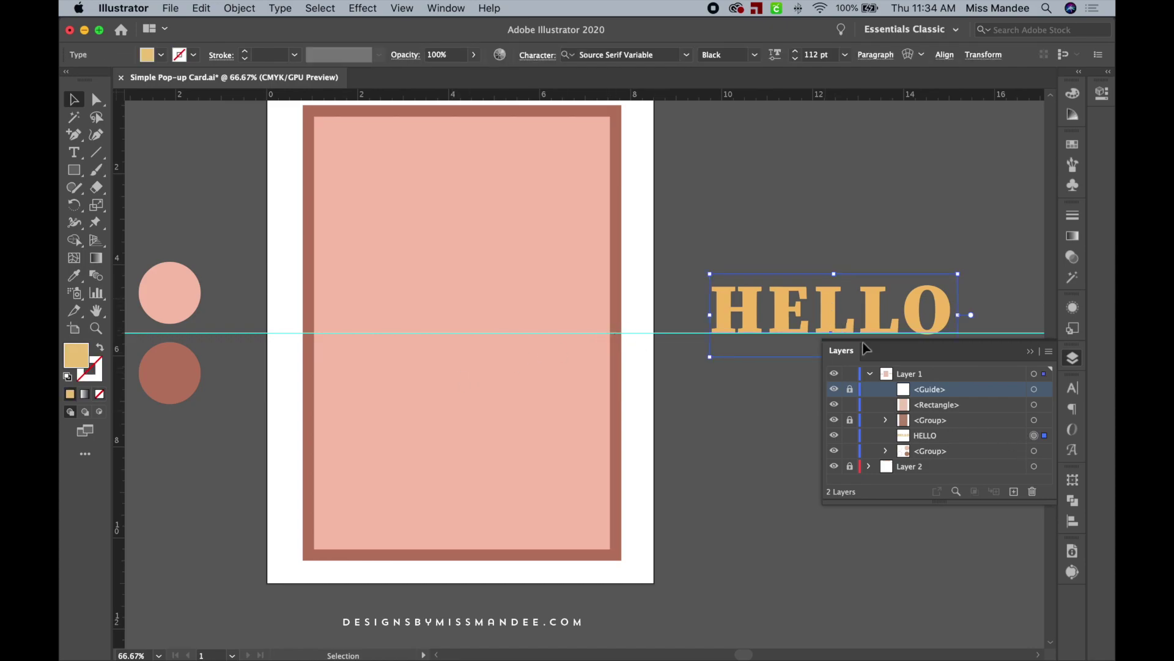
scroll(798, 299, "left", 3)
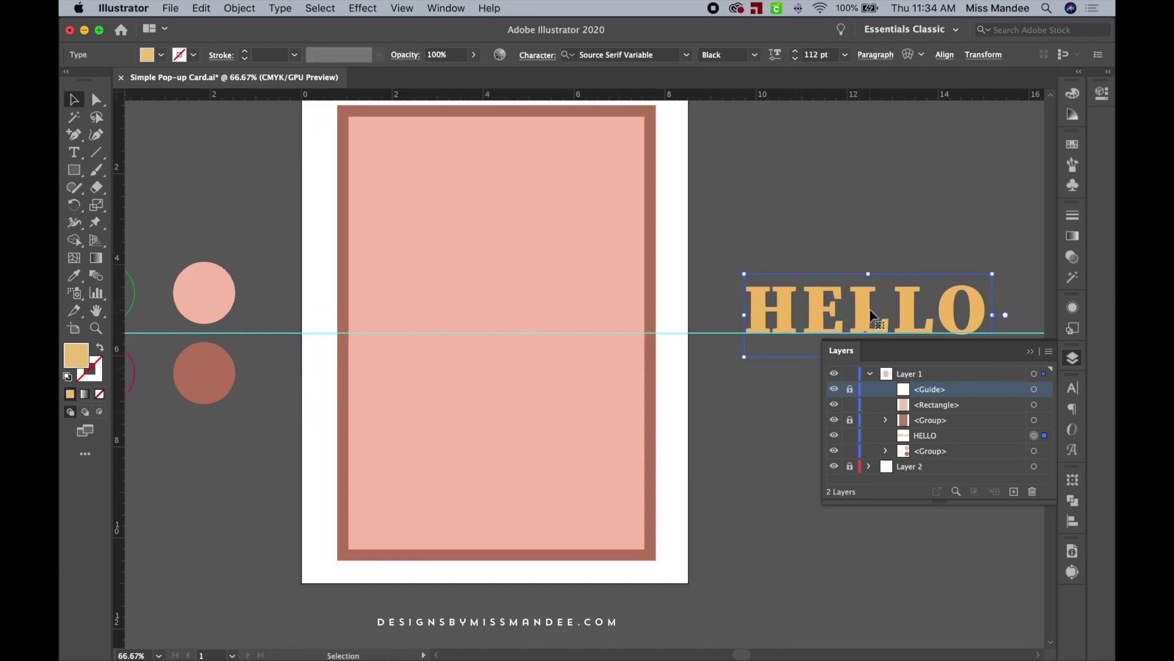
left_click_drag(865, 310, 493, 287)
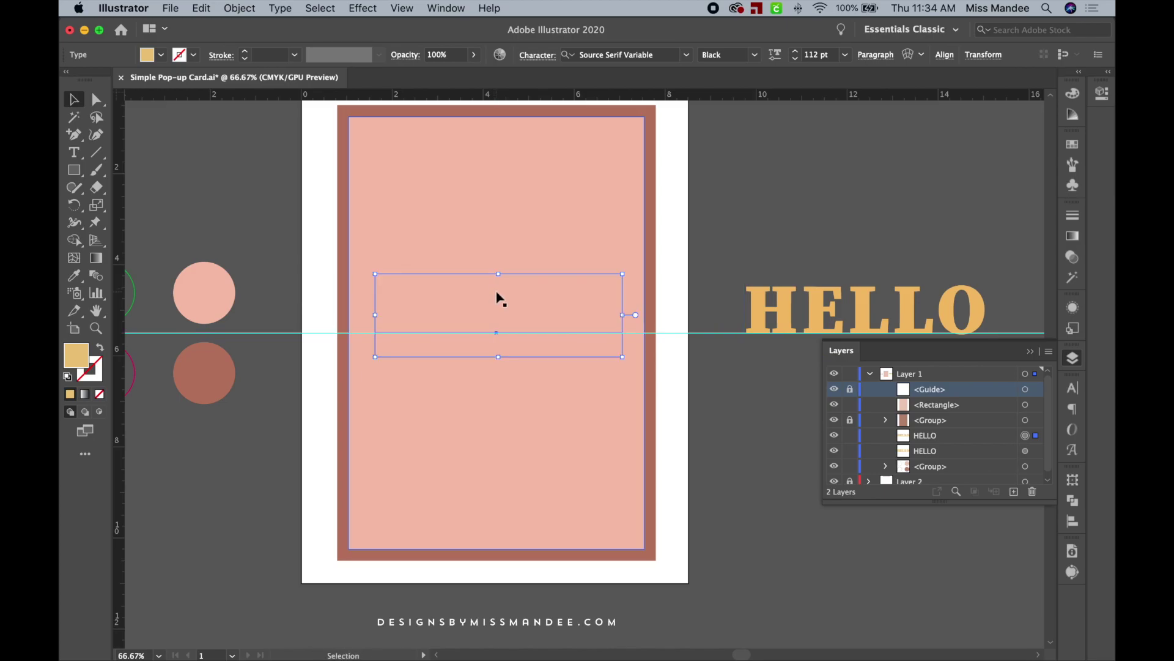
right_click(497, 295)
mouse_move(580, 508)
mouse_move(645, 523)
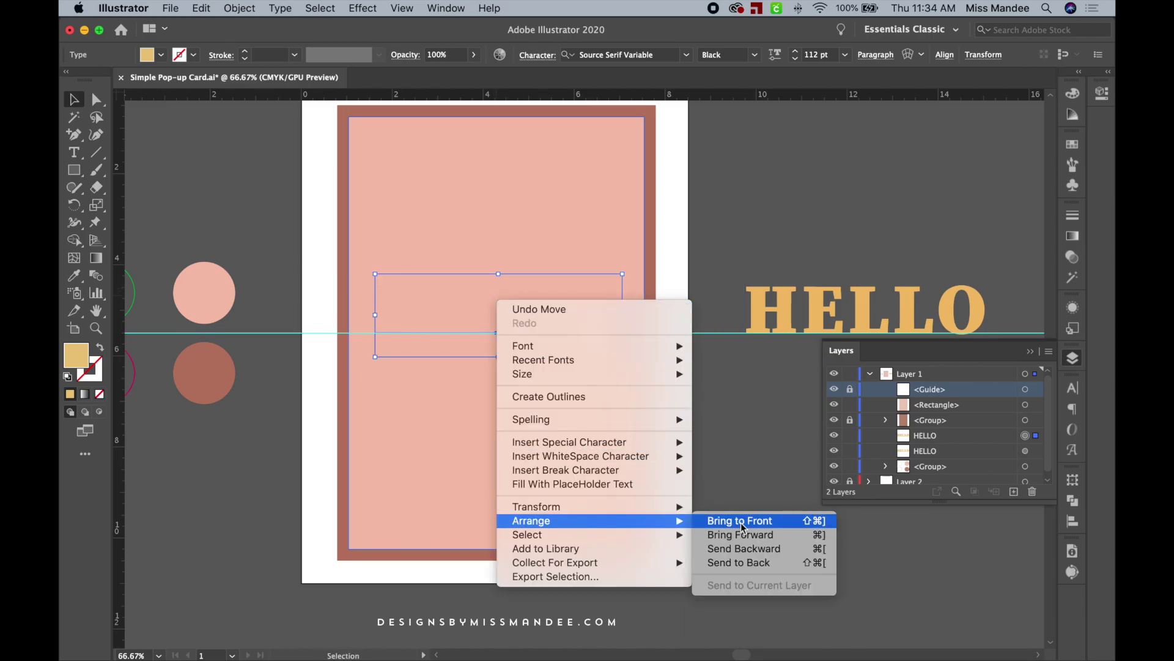
left_click(722, 520)
- Recolour the HELLO copy on the pink rectangle by sampling the brown of the card base
scroll(728, 425, "left", 3)
scroll(687, 315, "left", 2)
left_click(676, 314)
key("i")
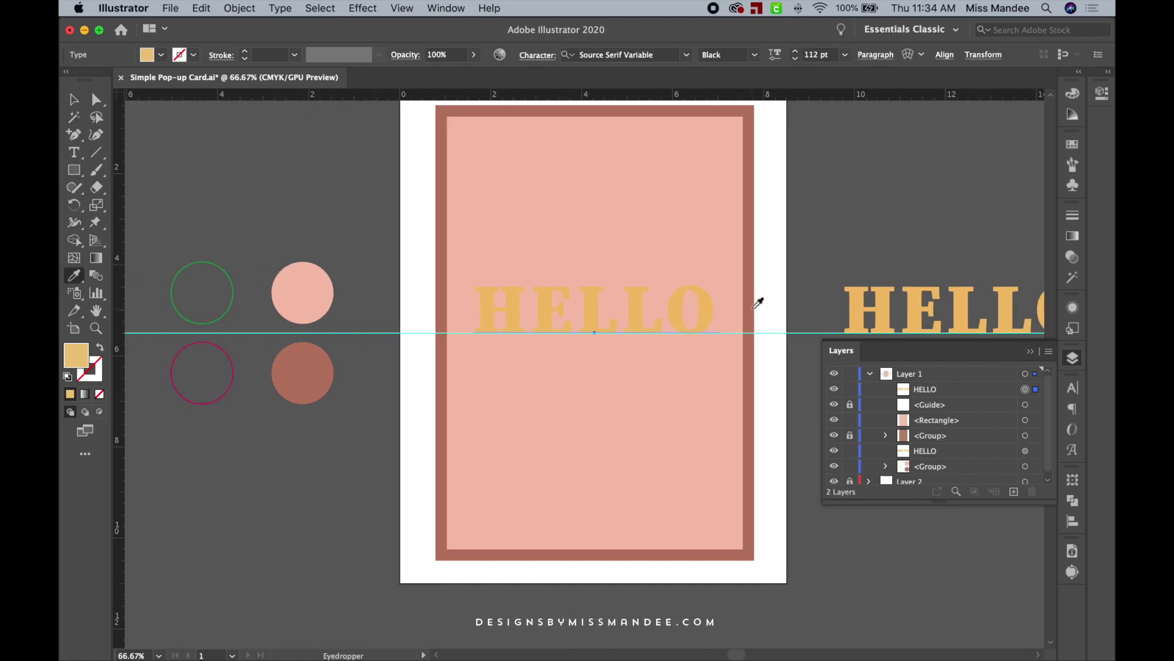
left_click(751, 323)
key("v")
left_click(777, 400)
- Examine the font, size and tracking settings of the original orange HELLO text beside the artboard
key("super+equal")
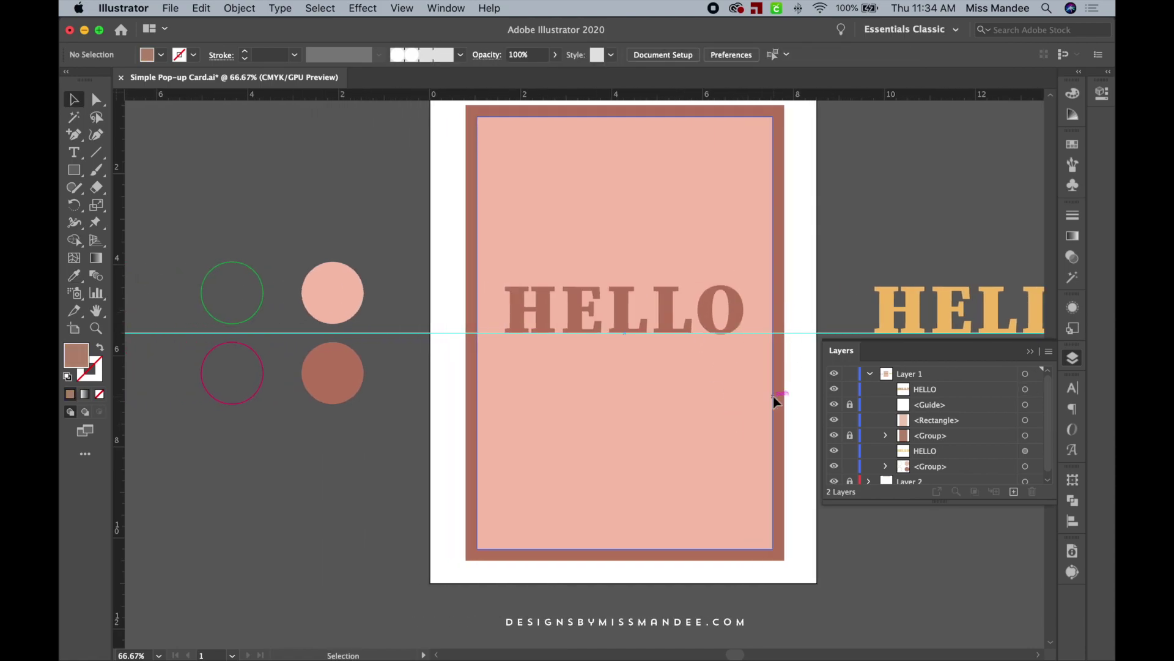
scroll(775, 403, "up", 2)
scroll(775, 401, "right", 4)
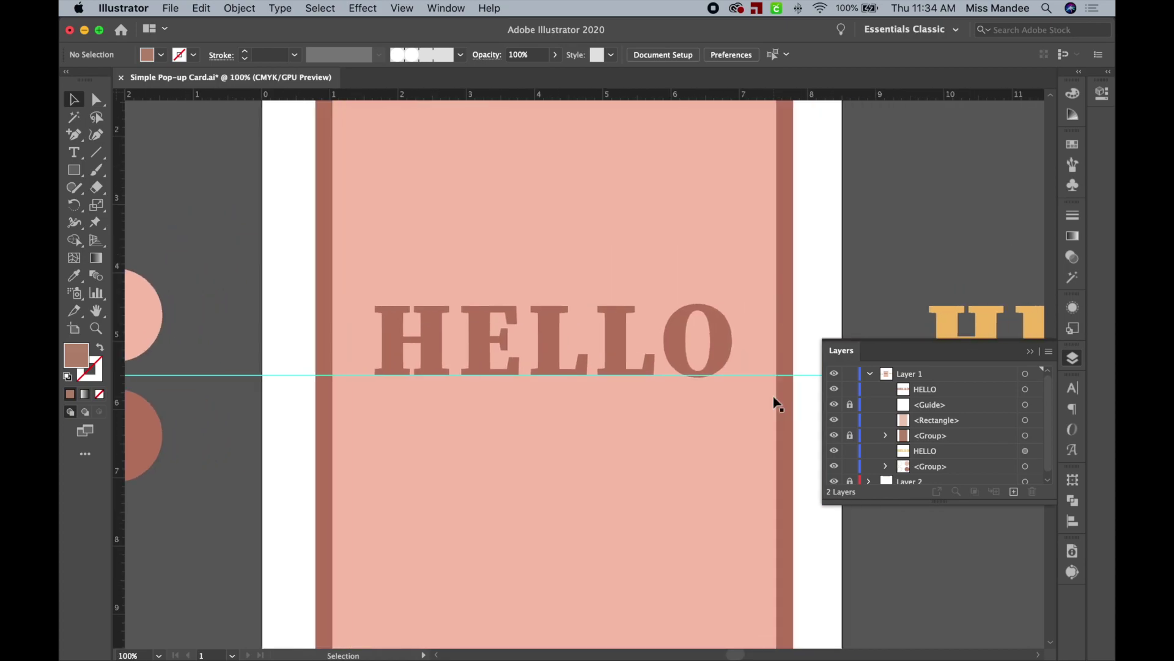
scroll(551, 328, "right", 4)
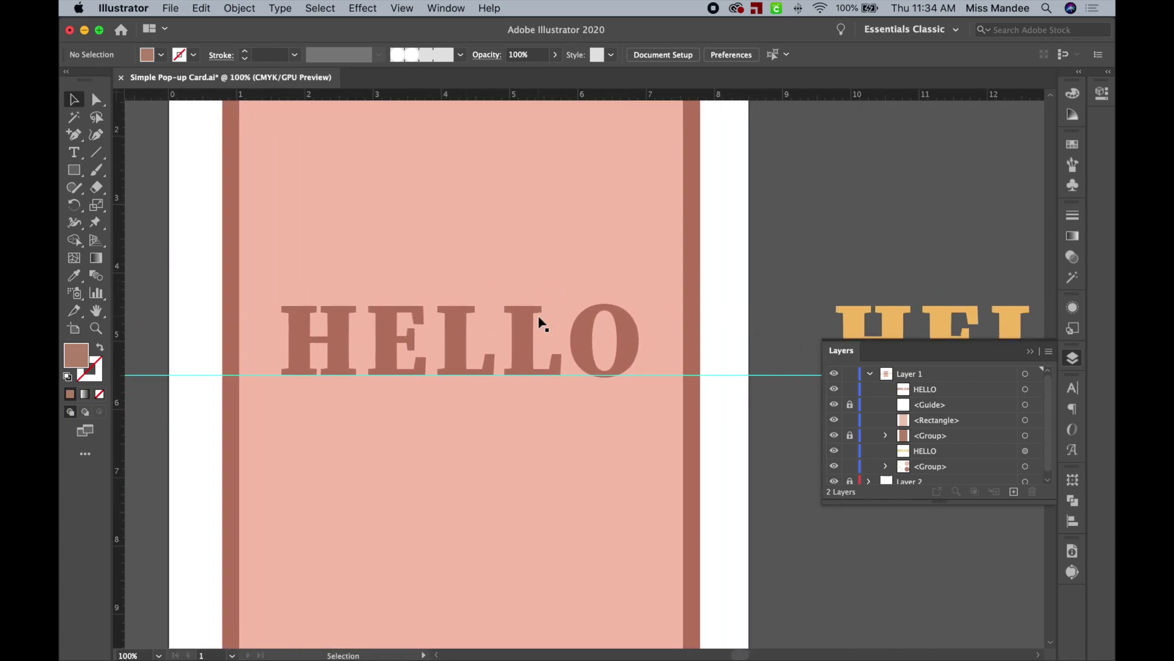
scroll(754, 309, "right", 3)
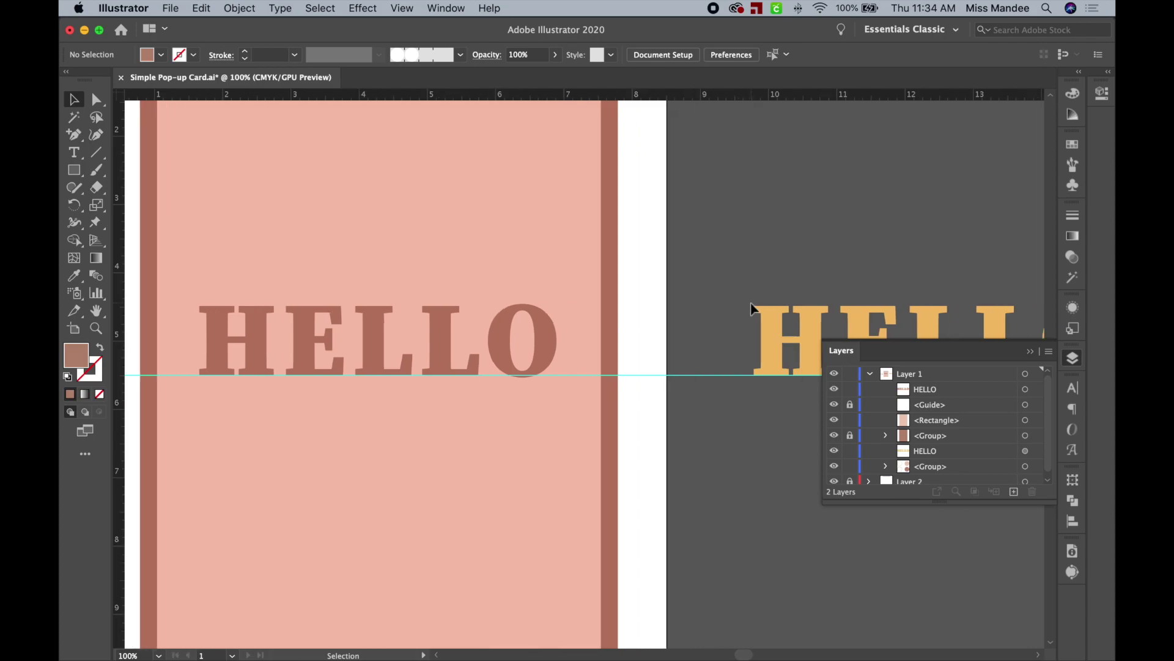
scroll(768, 323, "right", 1)
left_click(760, 334)
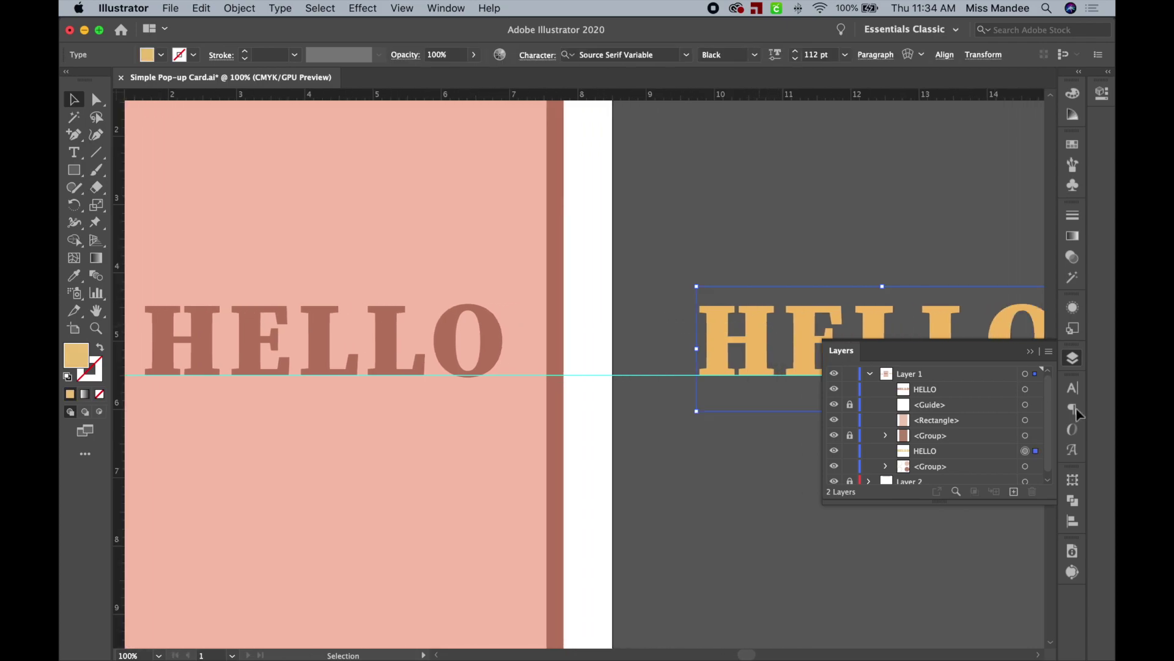
left_click(1074, 388)
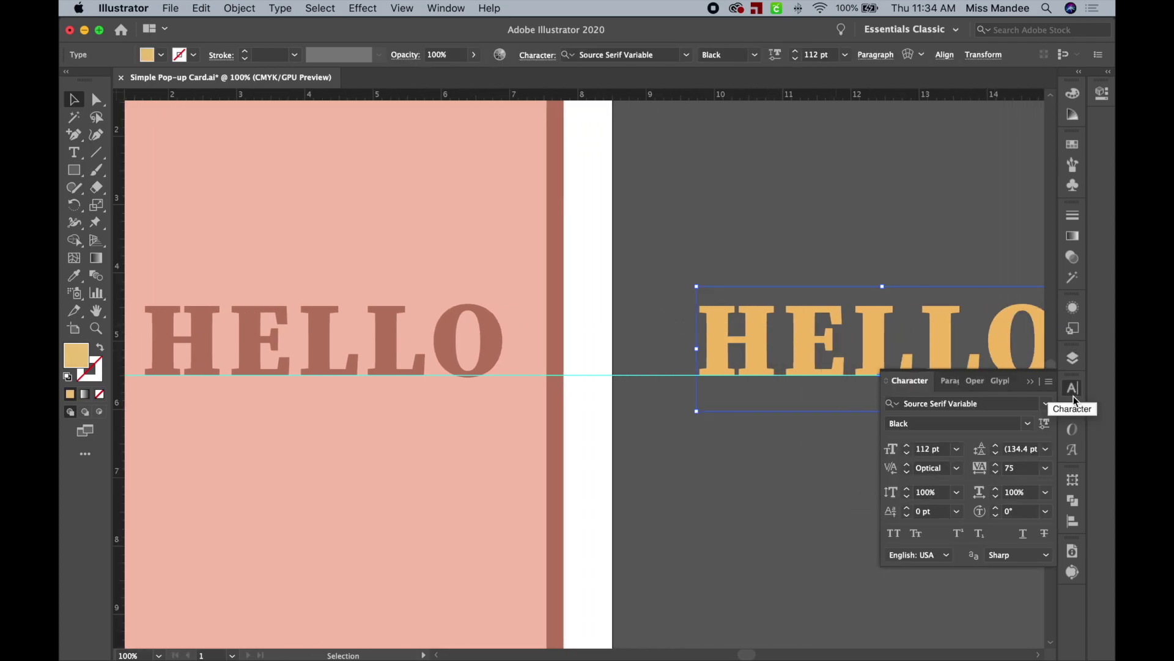
scroll(665, 315, "left", 5)
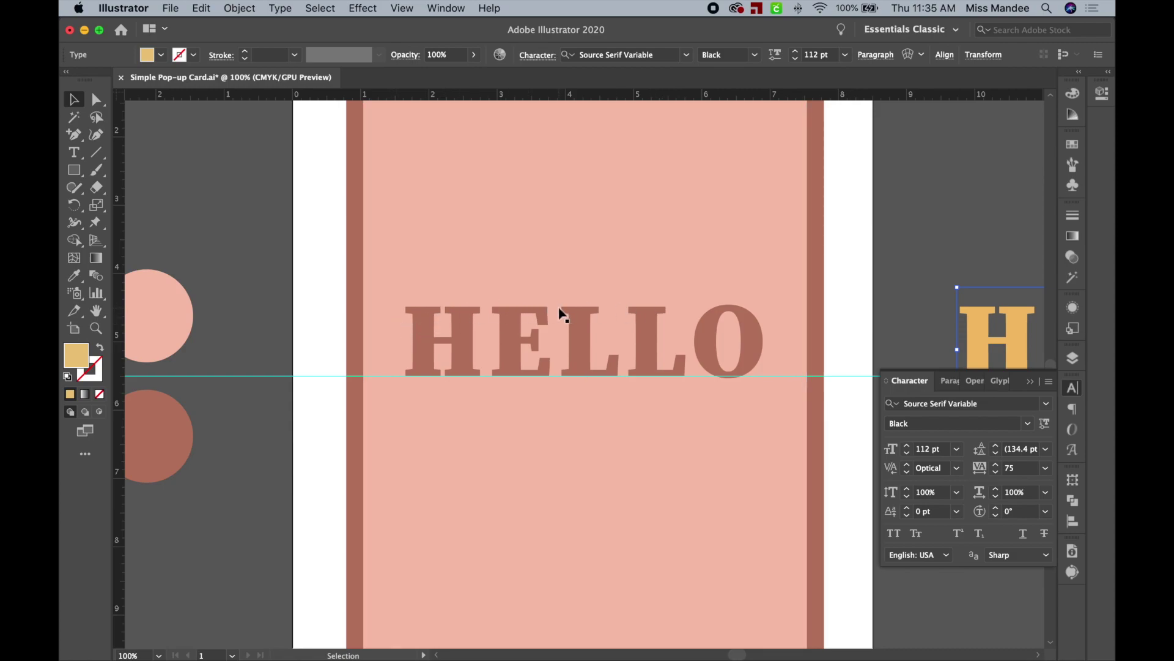
- Convert the brown HELLO text on the card to outlines
scroll(560, 314, "left", 3)
left_click(571, 333)
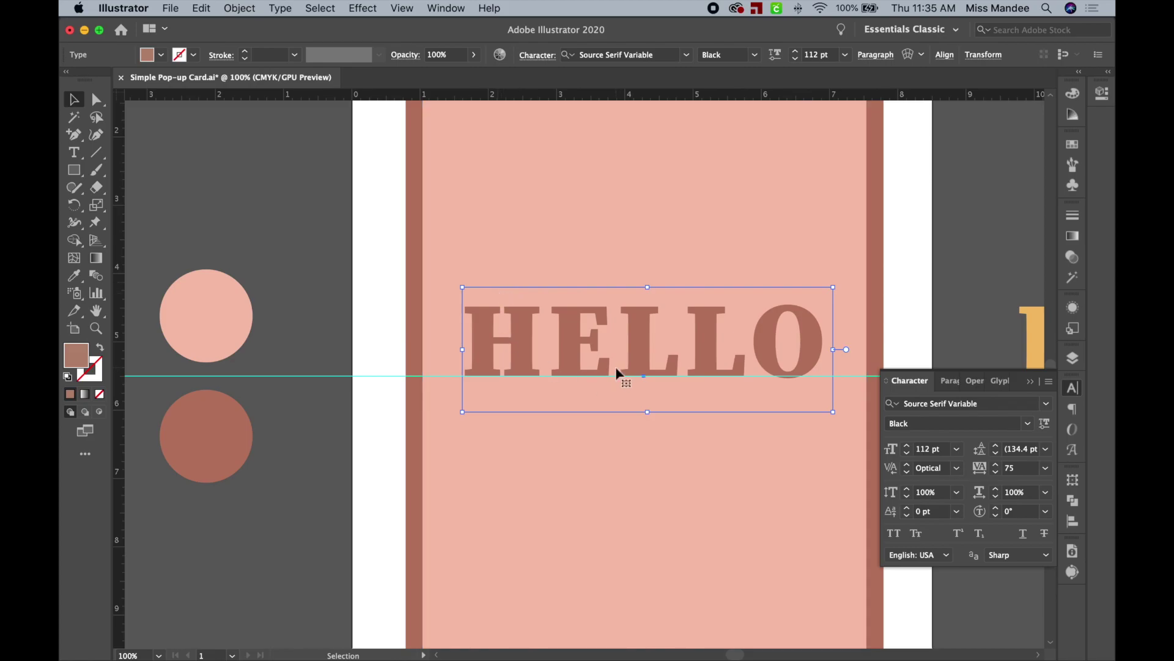
left_click(281, 9)
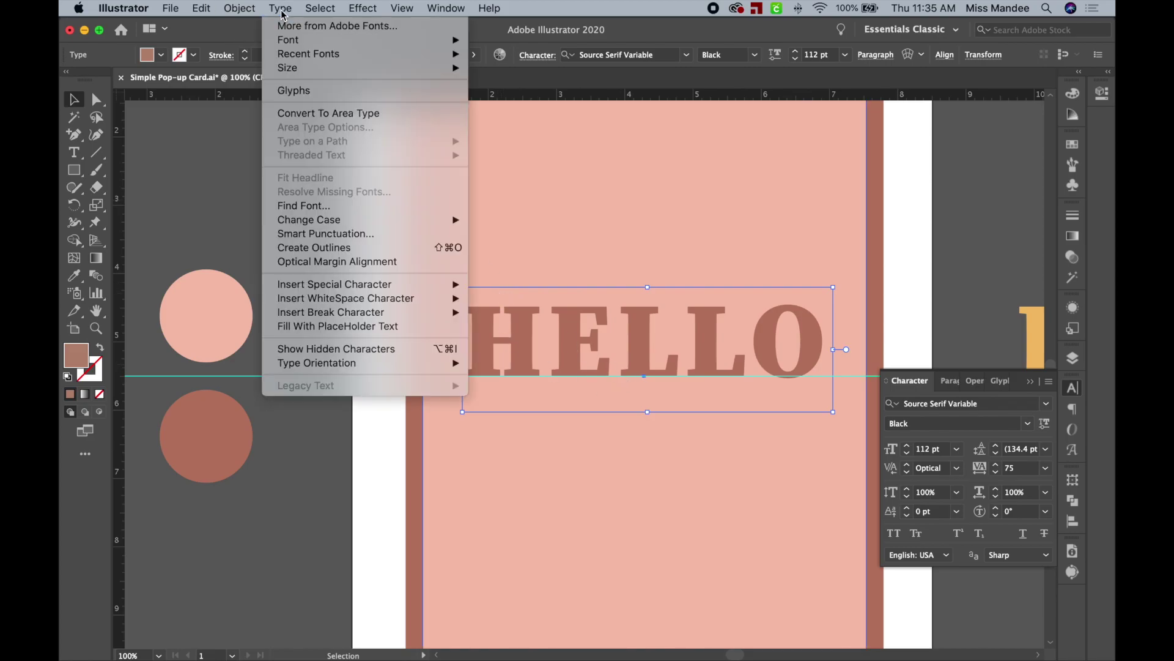
left_click(370, 248)
left_click(914, 314)
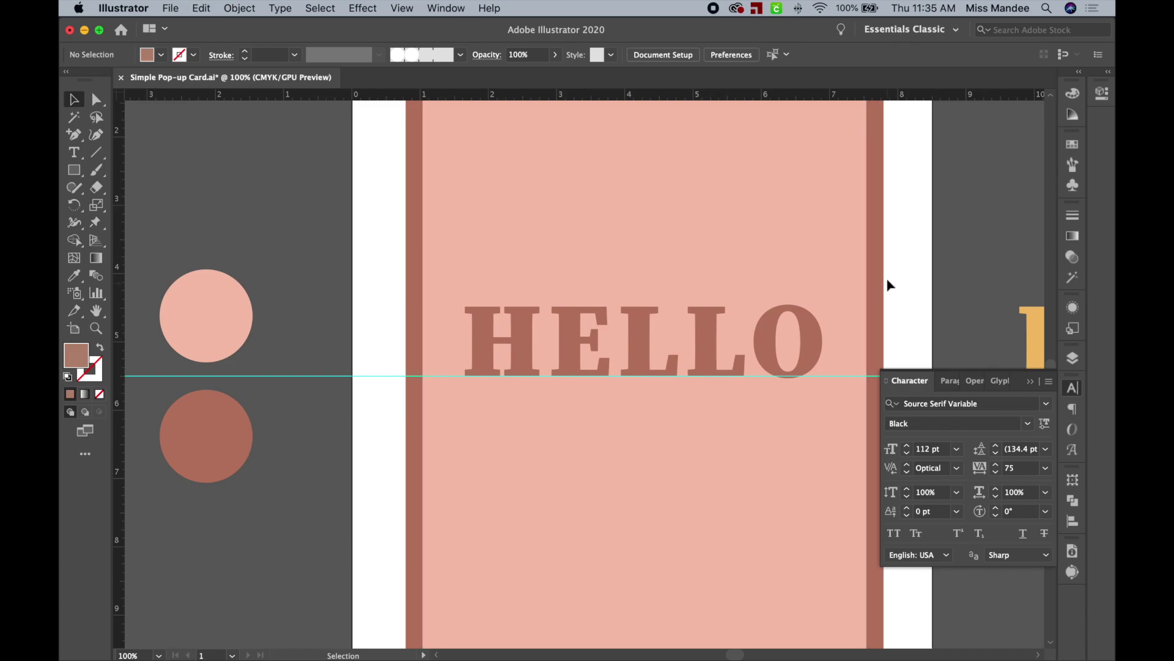
- Lock the pink rectangle behind the HELLO lettering
left_click(852, 270)
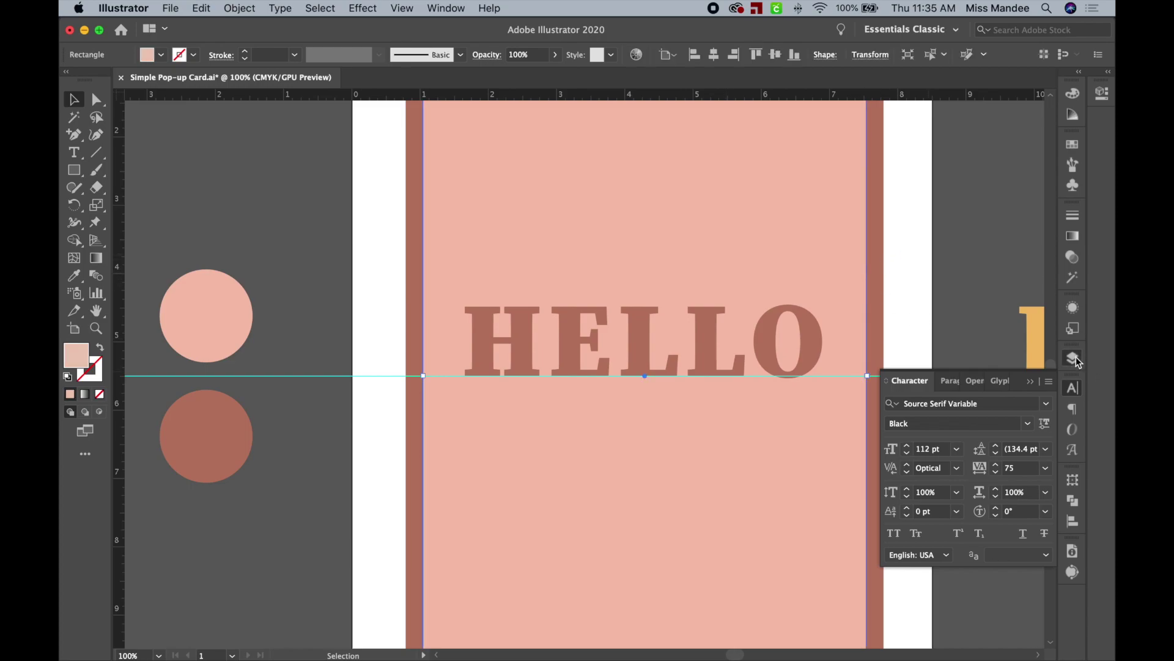
left_click(1074, 359)
left_click(850, 419)
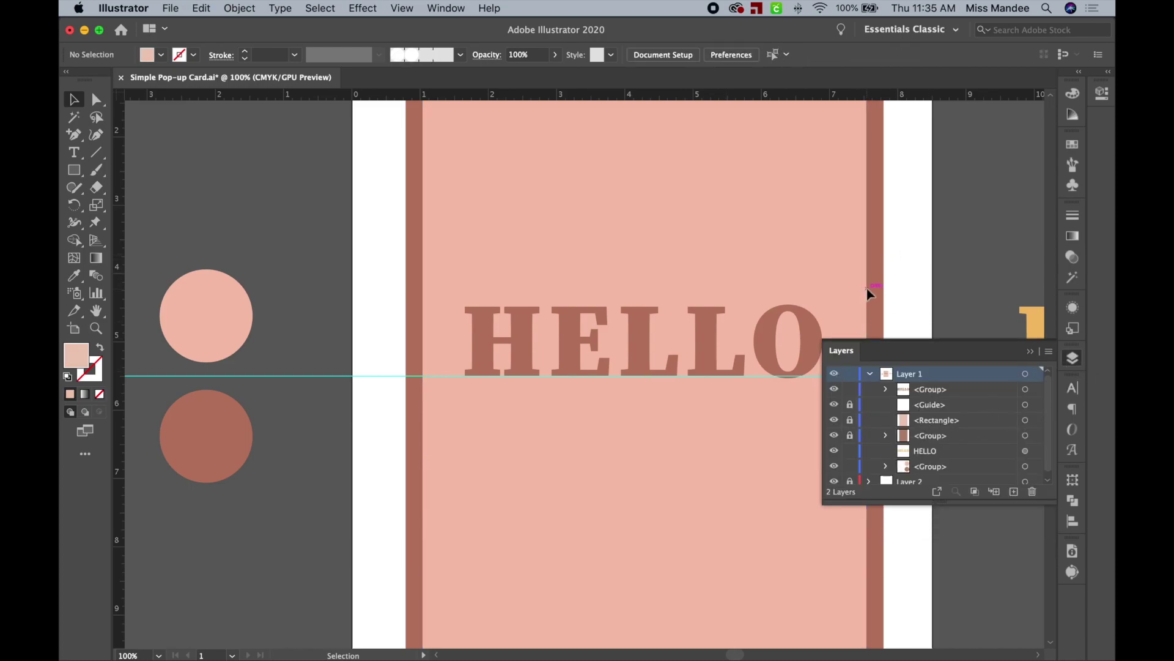
- Ungroup the outlined brown HELLO into separate letters
scroll(870, 291, "down", 1)
scroll(870, 291, "right", 2)
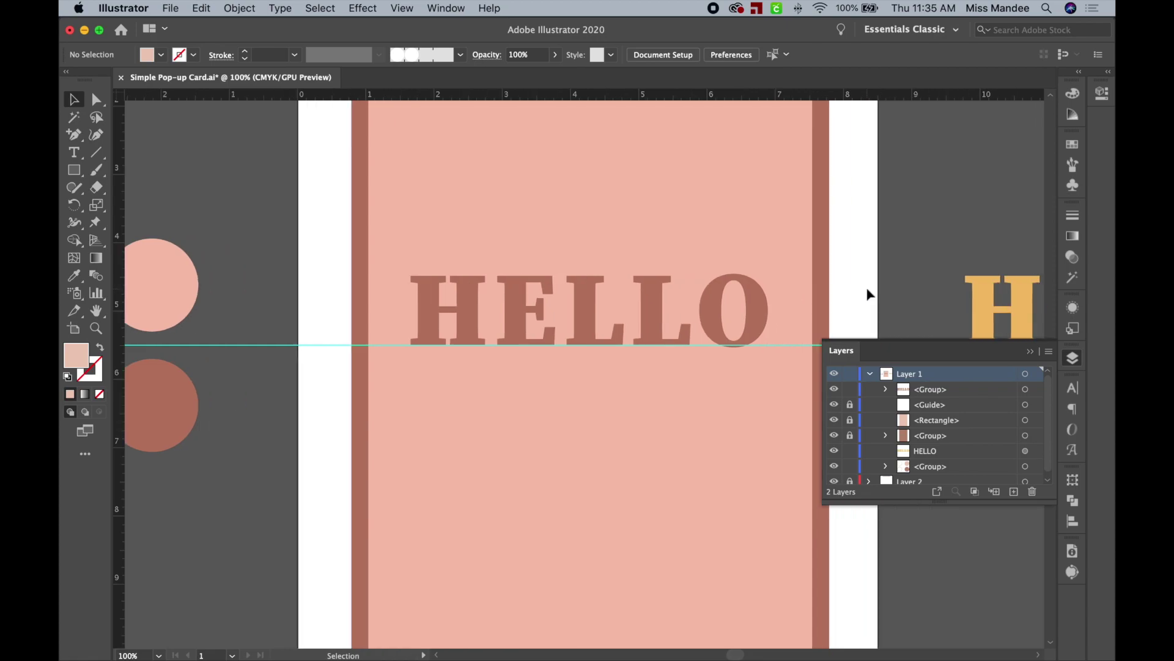
left_click(696, 300)
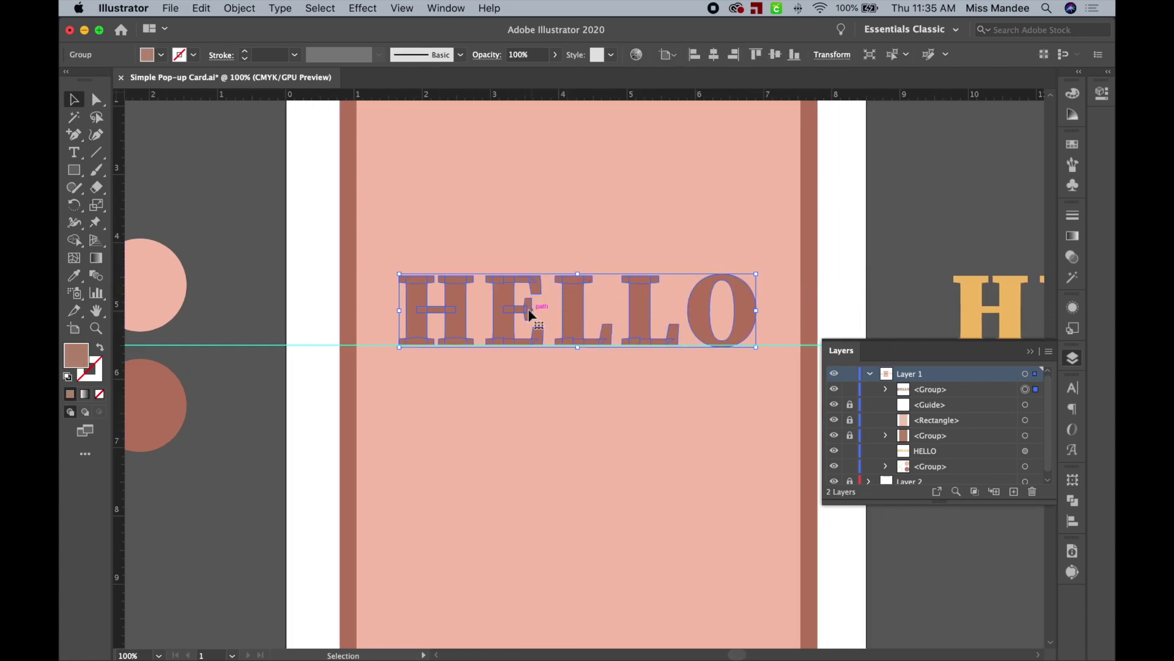
key("super+equal")
scroll(492, 286, "down", 3)
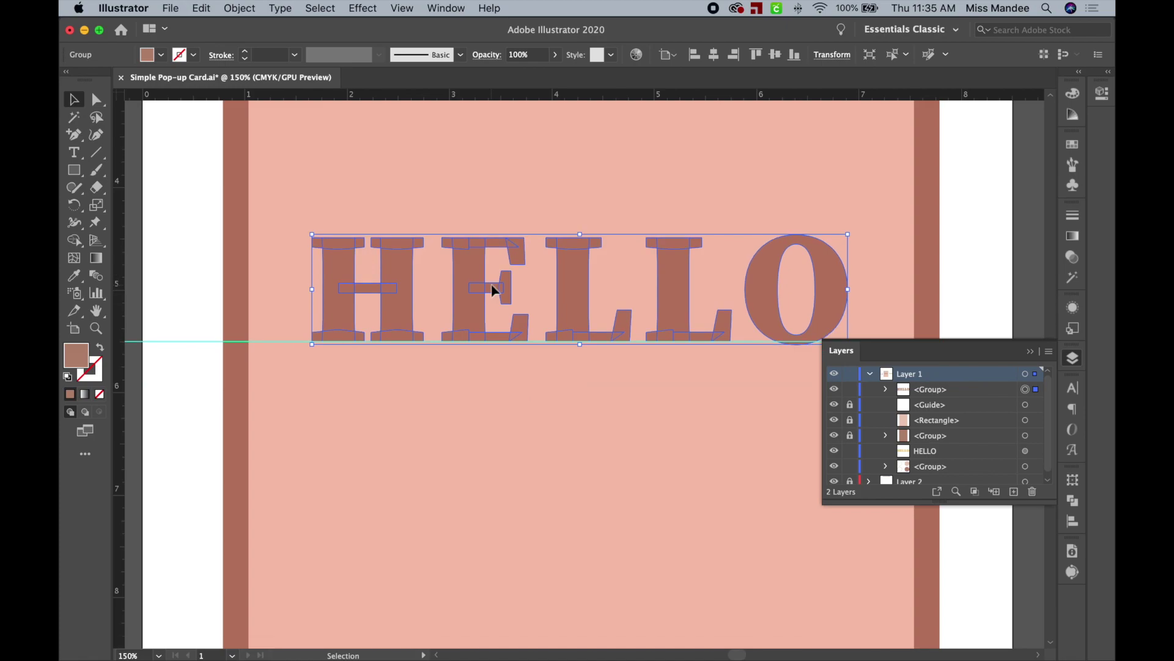
scroll(492, 286, "right", 3)
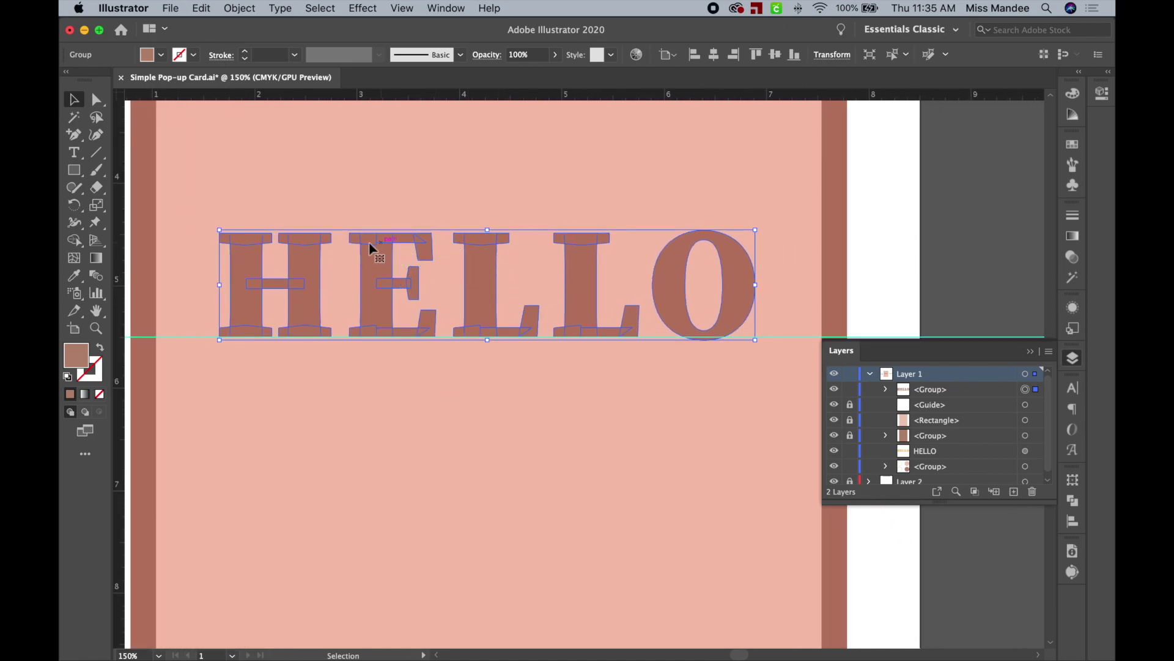
key("shift+super+g")
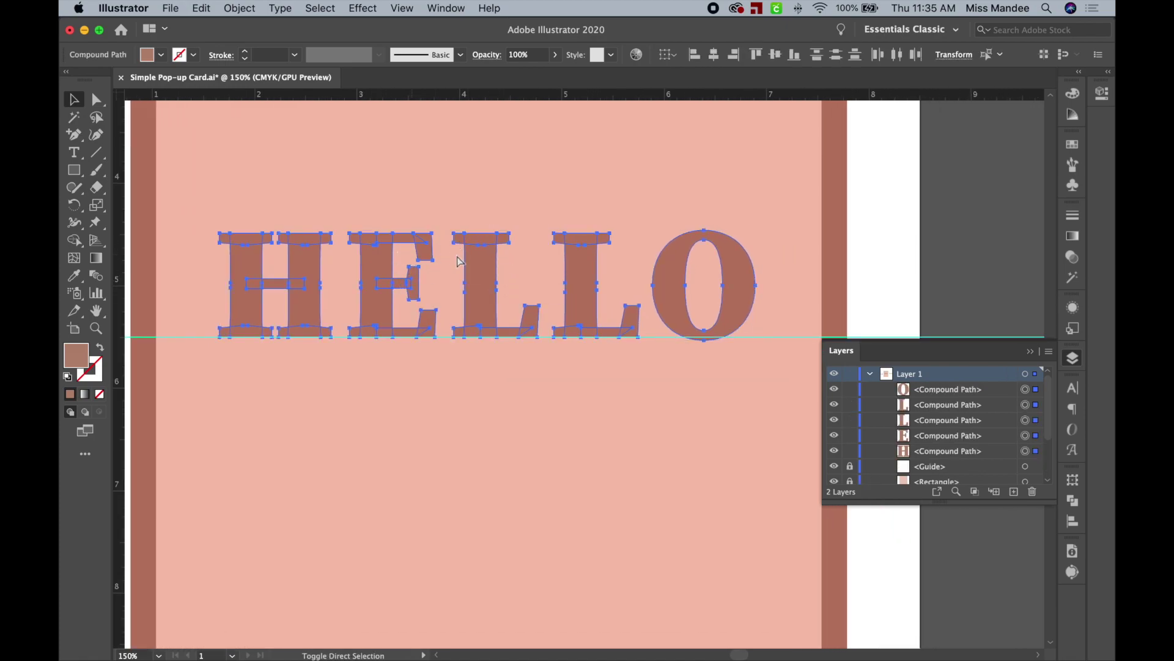
- Unite the overlapping shapes within each of the letters H, E, L and L individually
left_click(222, 222)
left_click(241, 243)
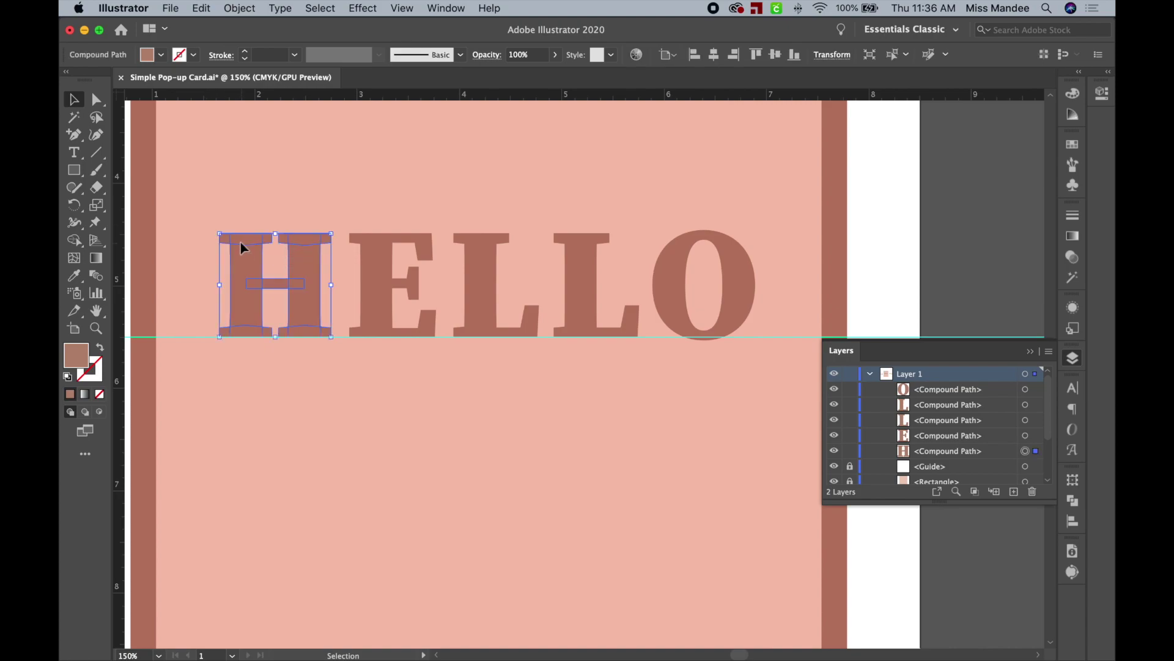
left_click(1072, 500)
left_click(894, 512)
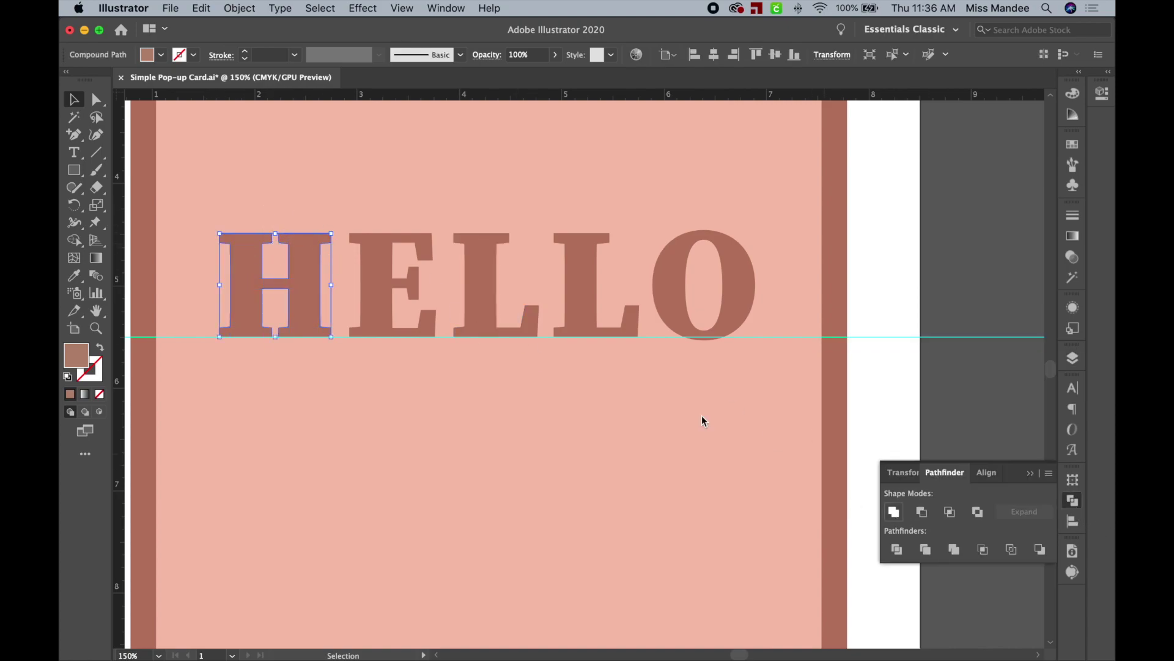
left_click(379, 244)
left_click(894, 512)
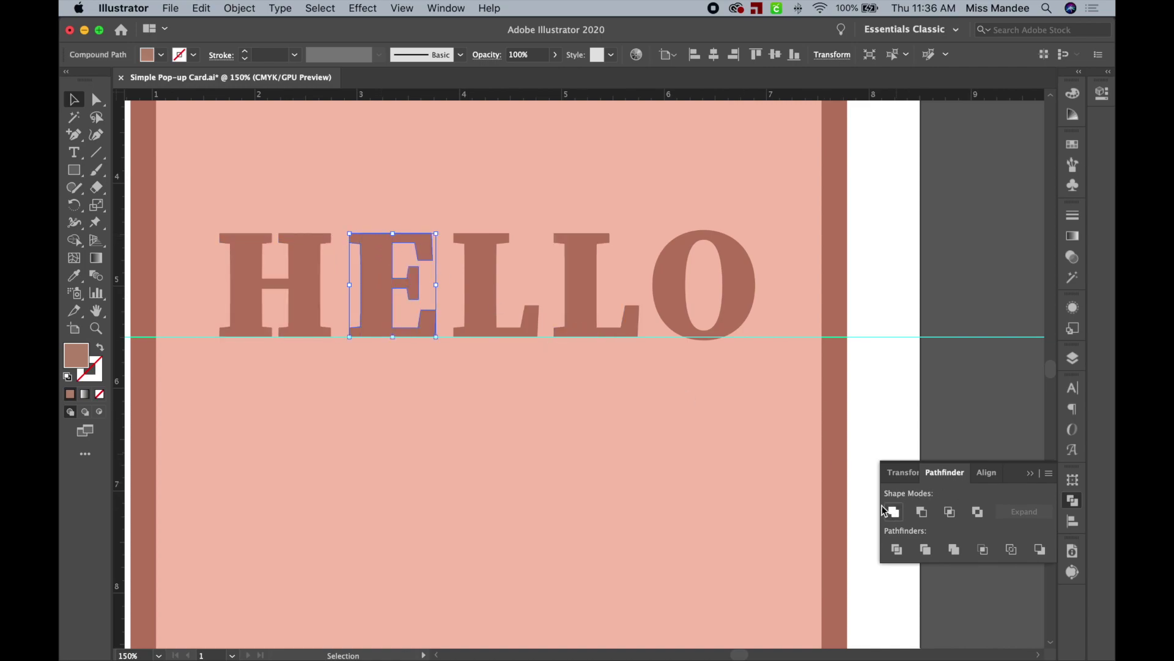
left_click(482, 299)
left_click(896, 514)
left_click(575, 277)
left_click(894, 511)
left_click(678, 309)
scroll(806, 291, "left", 2)
scroll(806, 291, "left", 4)
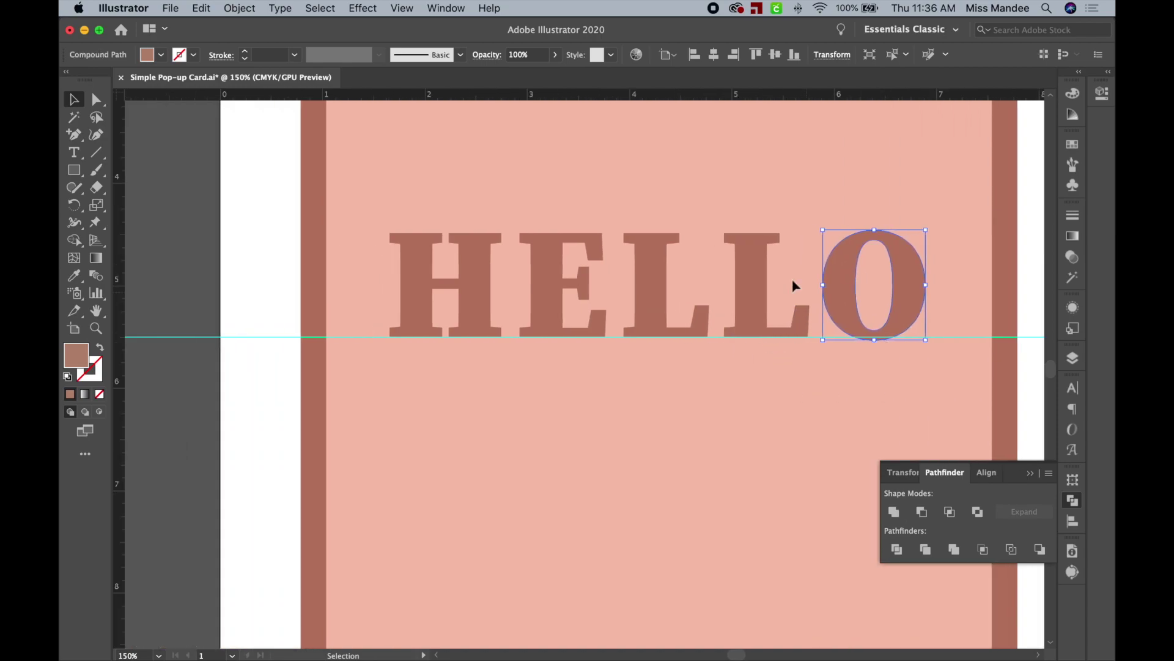
left_click(699, 227)
- Draw a brown rectangle about 0.5 inch wide and 0.55 inch tall, rising from the top of the H's left stem
scroll(699, 227, "up", 2)
scroll(699, 234, "up", 1)
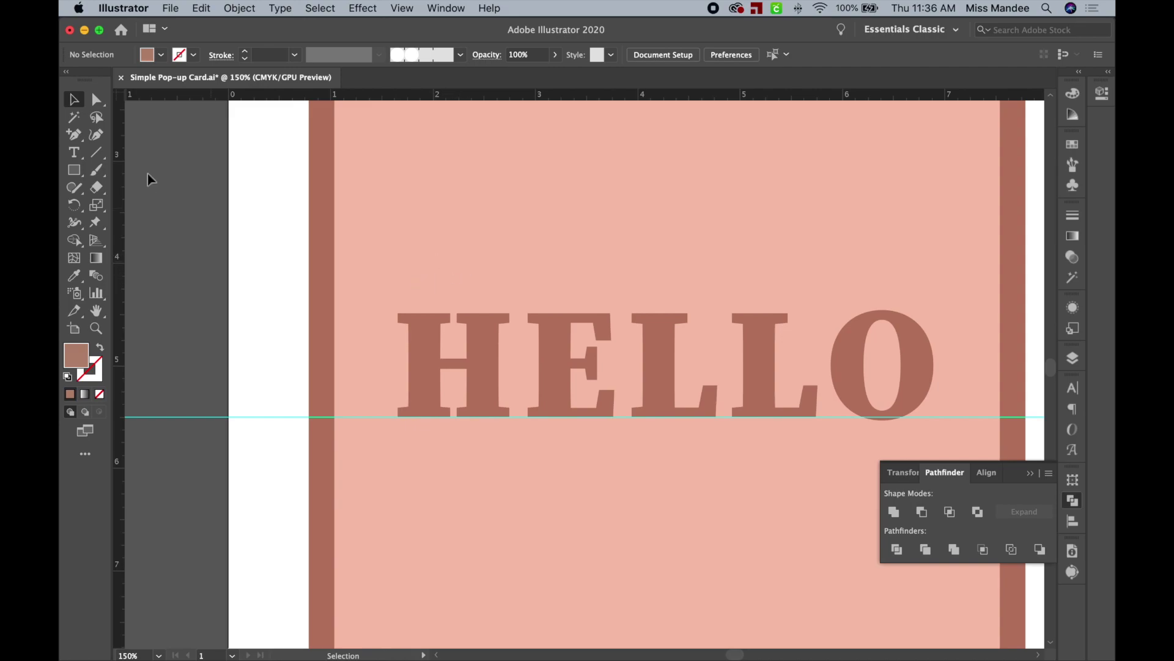
left_click(74, 170)
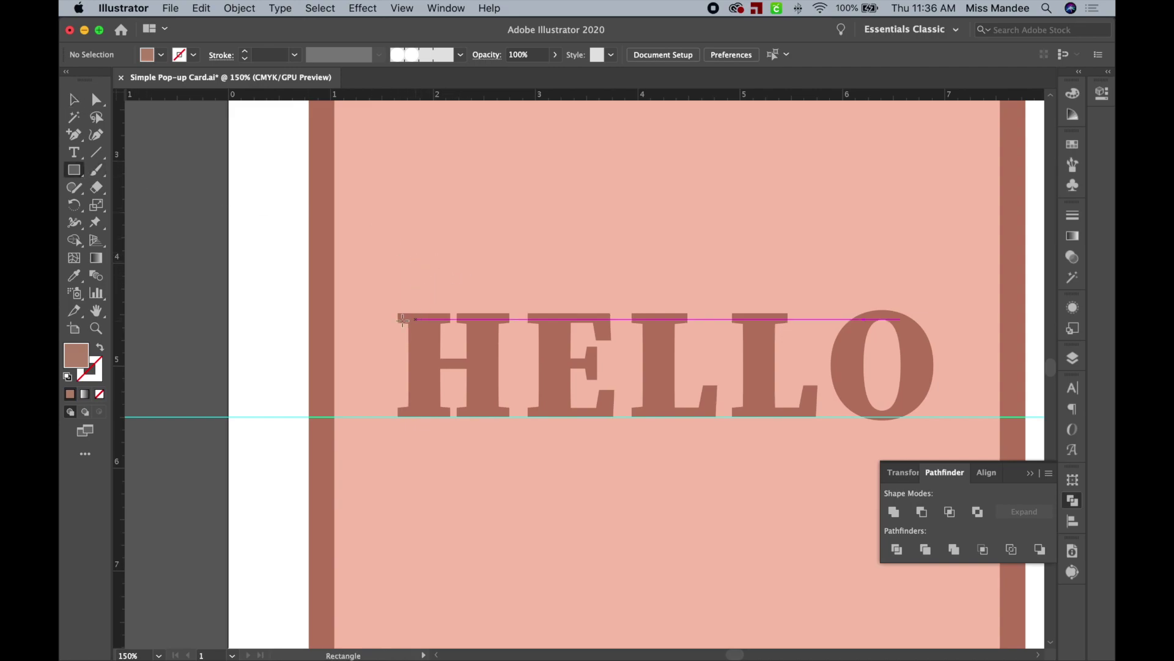
left_click_drag(398, 314, 451, 256)
key("super+equal")
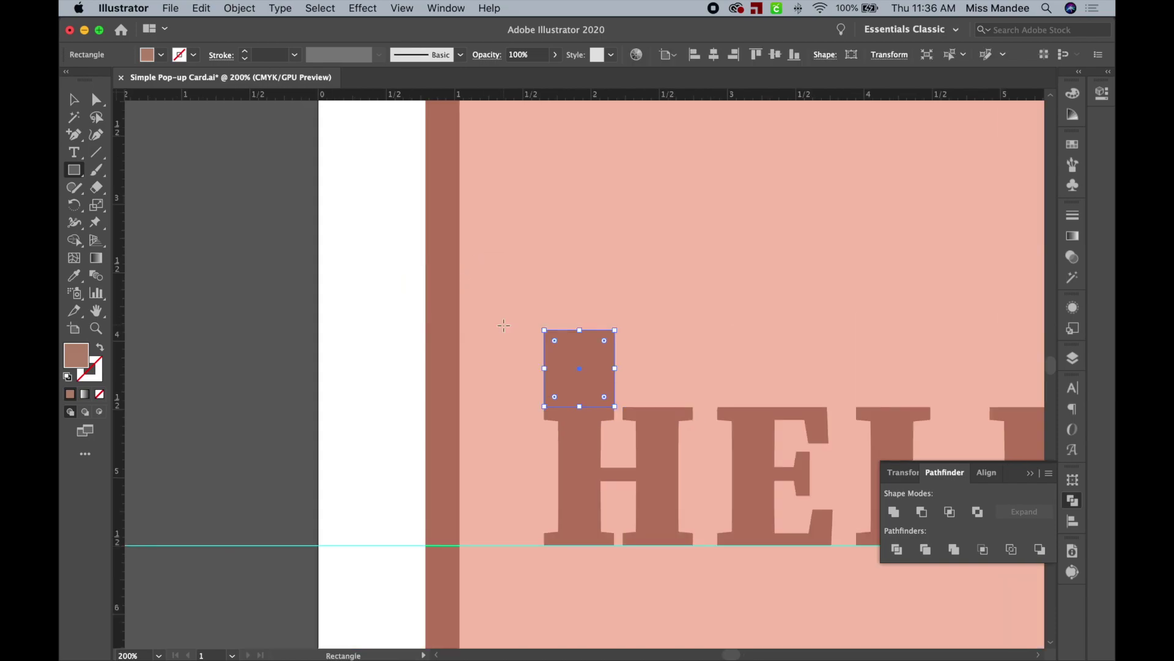
key("super+equal")
key("v")
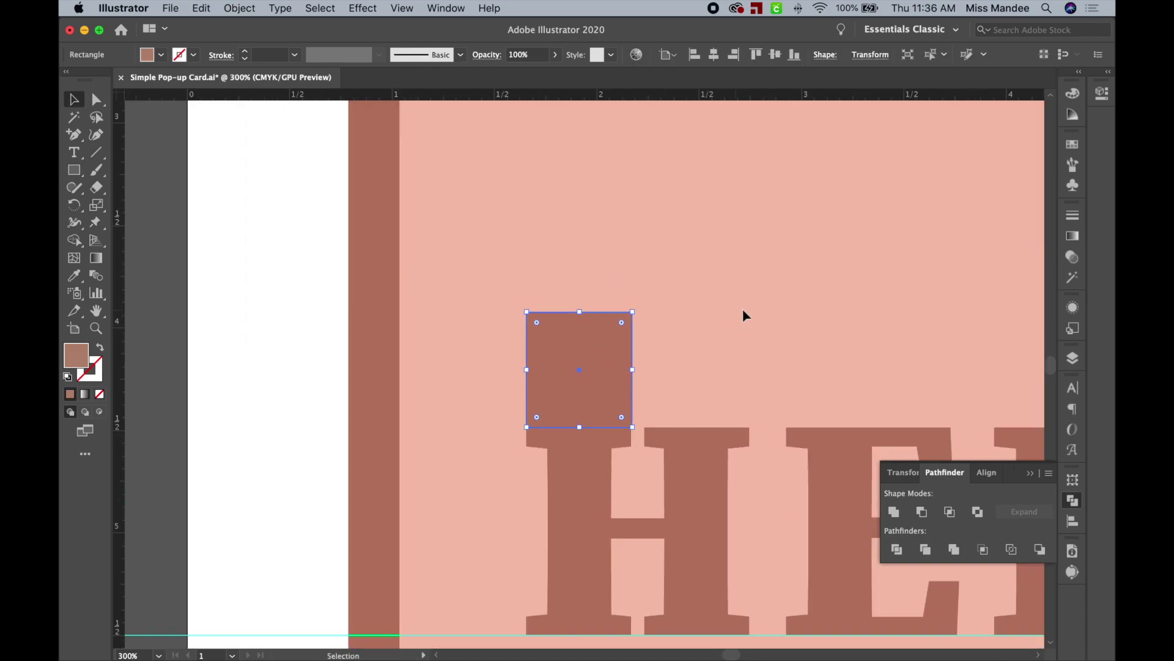
left_click(740, 309)
- Narrow the rectangle above the H slightly so its right edge lines up with the edge of the left stem's serif
scroll(738, 310, "down", 3)
left_click(588, 317)
key("super+equal")
key("super+equal")
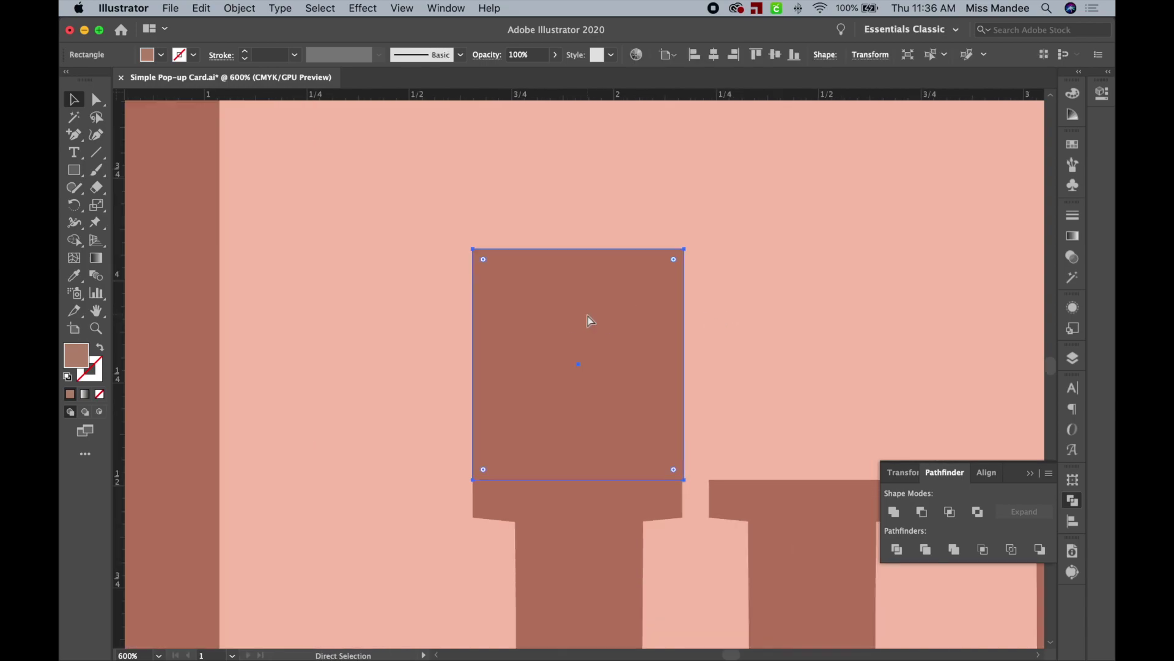
scroll(590, 320, "down", 4)
scroll(589, 320, "right", 1)
mouse_move(644, 255)
left_mouse_down()
mouse_move(616, 255)
mouse_move(643, 257)
left_mouse_up()
left_click(698, 273)
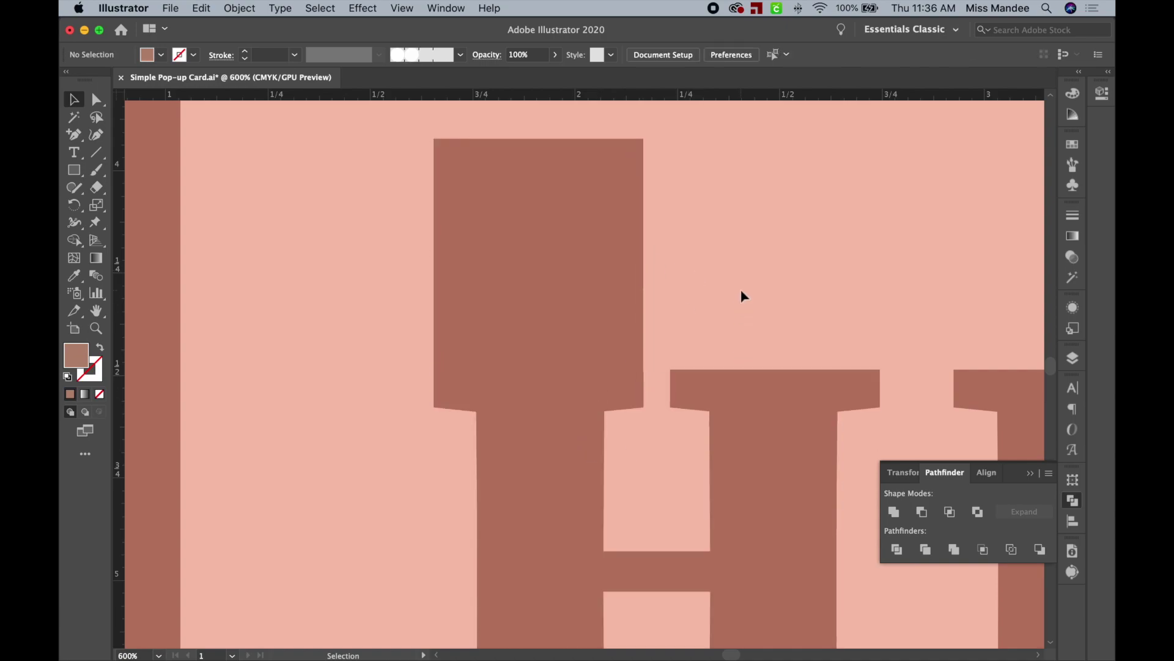
- Set the height of the brown rectangle above the H's left stem to 0.5 in
key("super+minus")
key("v")
left_click(597, 302)
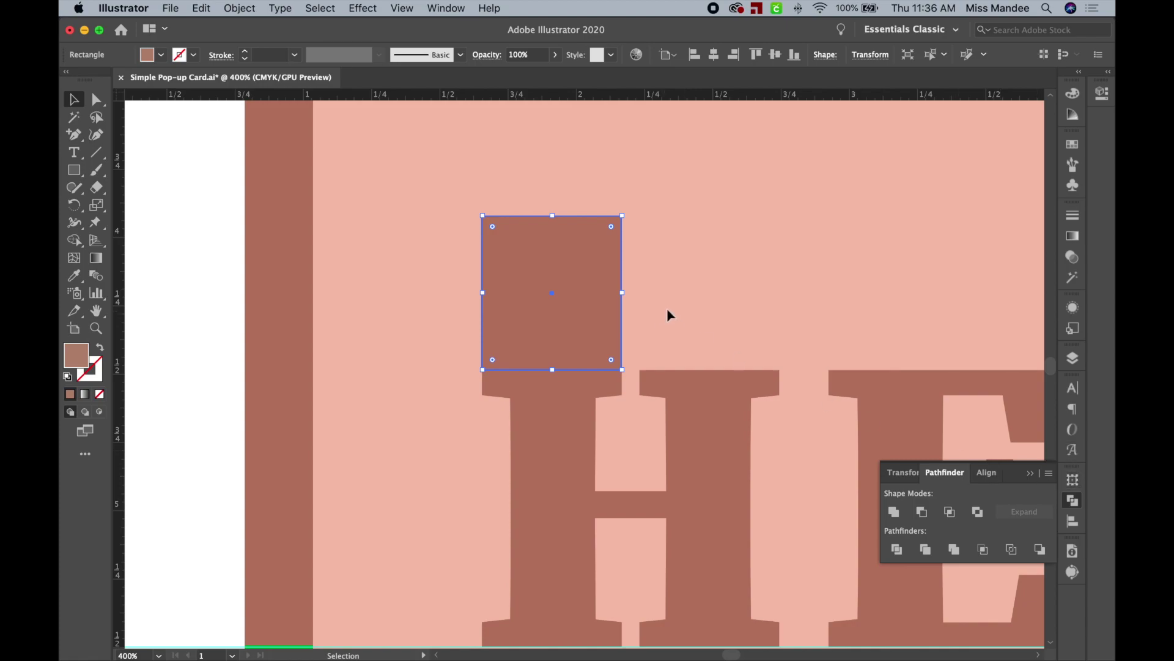
key("super+minus")
key("super+minus")
scroll(823, 347, "right", 5)
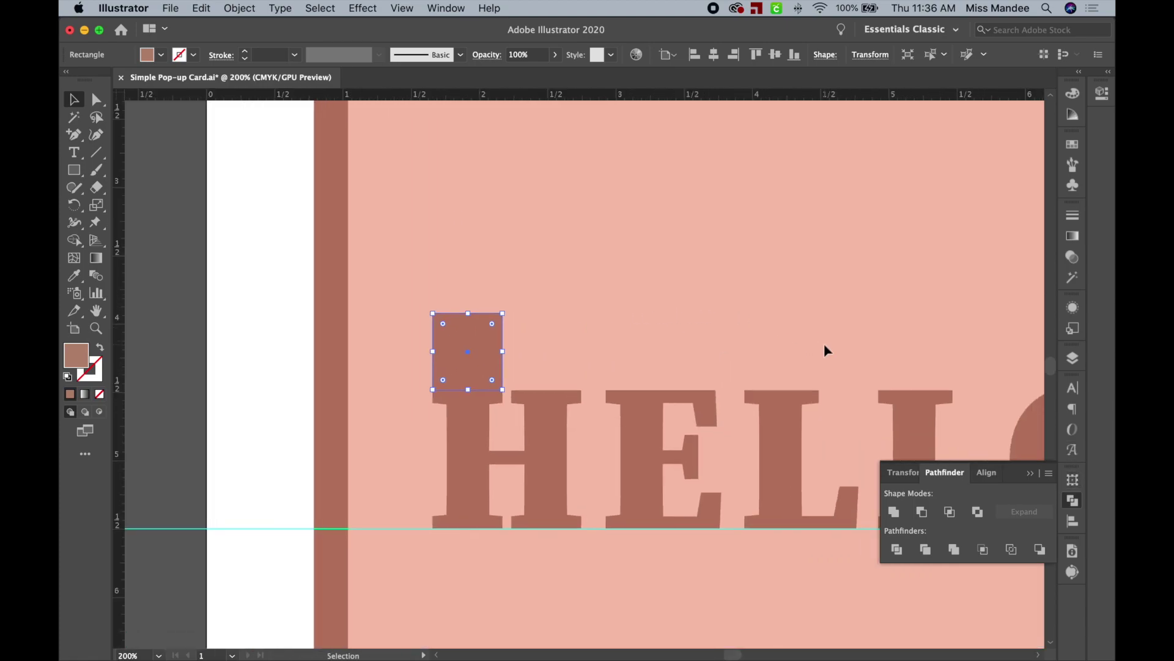
left_click(1072, 481)
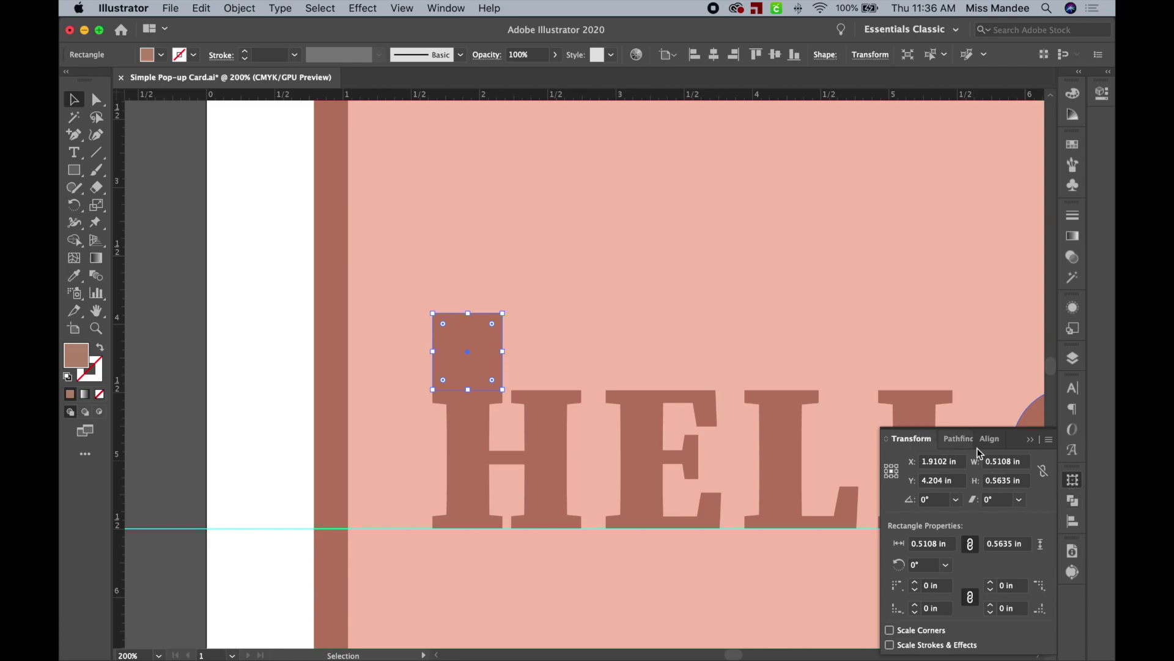
double_click(1000, 482)
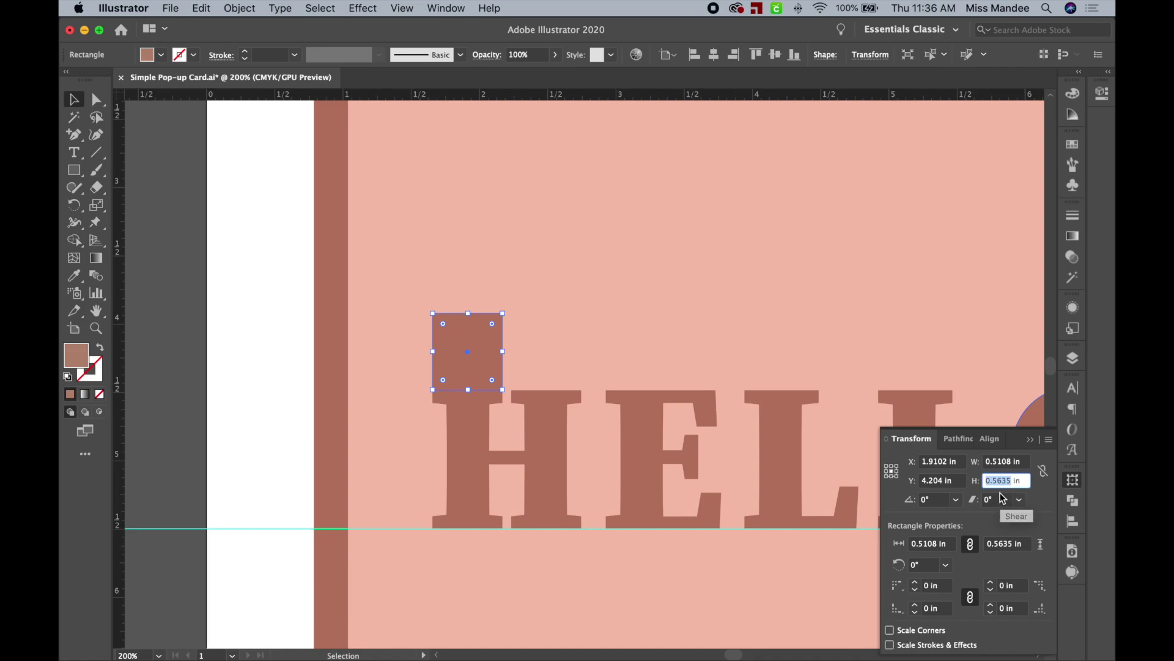
type("0.5")
key("Return")
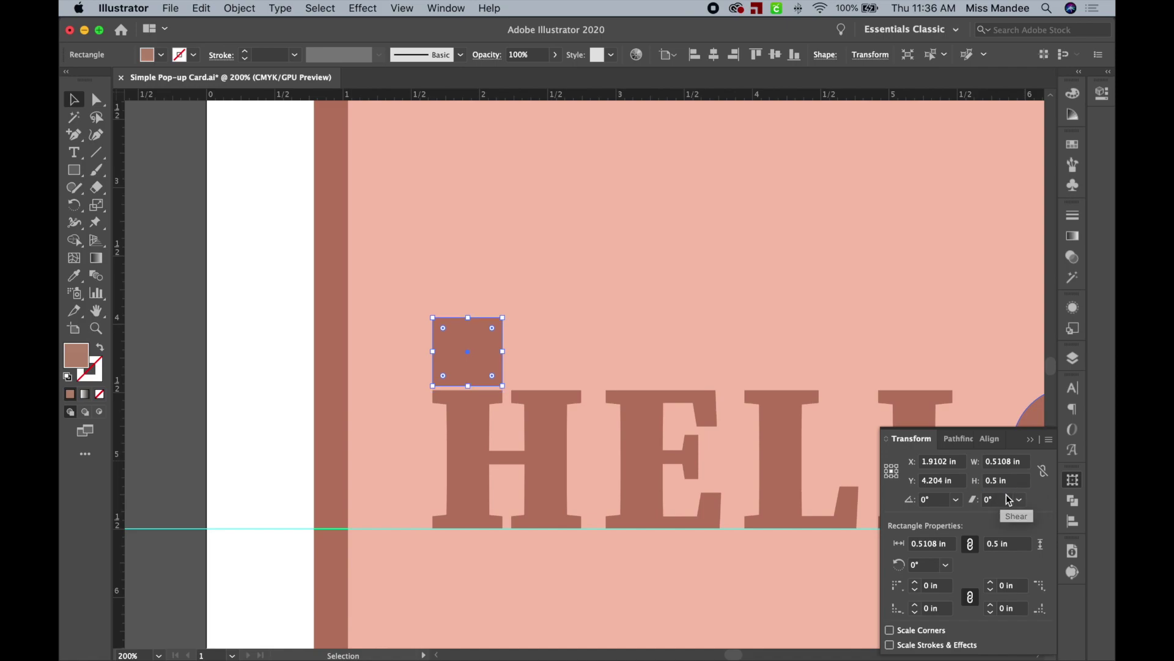
- Move the rectangle straight down about 0.03 in so its lower edge sits on the top of the H's left stem
left_click(617, 346)
key("super+equal")
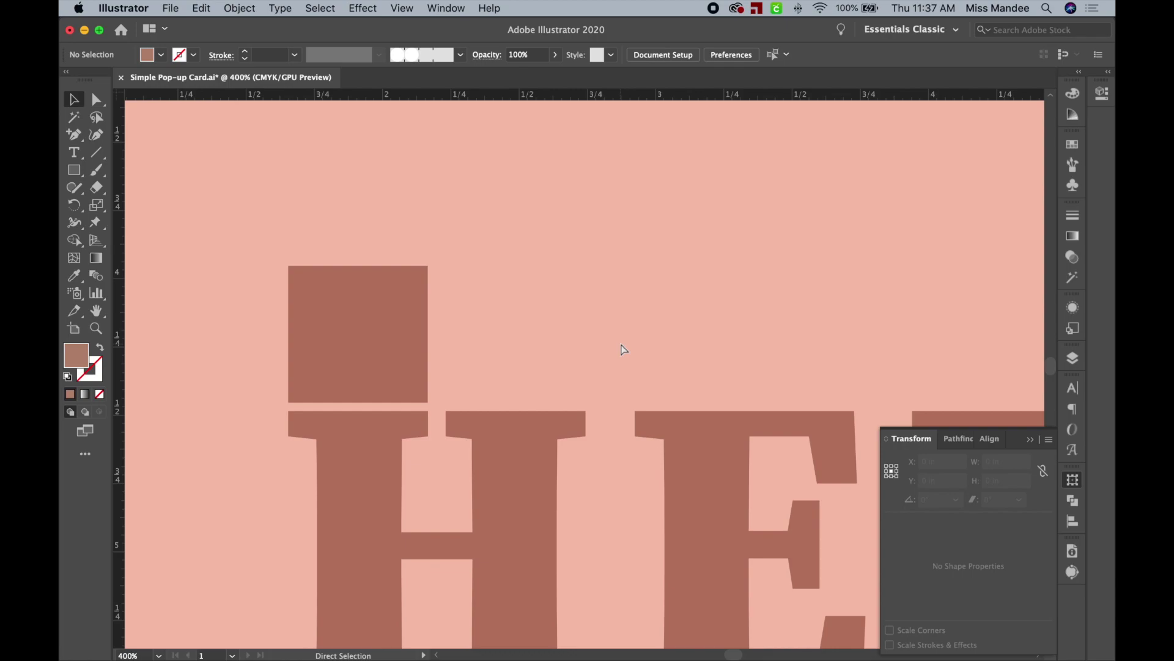
scroll(620, 344, "left", 5)
scroll(621, 344, "left", 2)
key("super+equal")
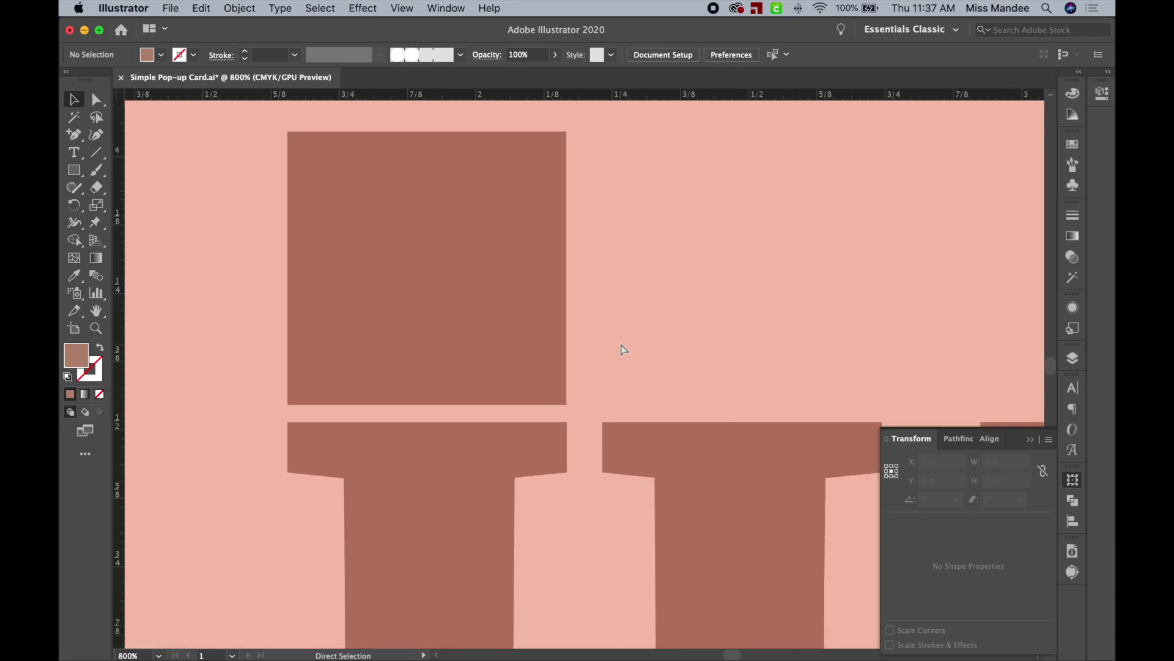
left_click_drag(519, 344, 519, 361)
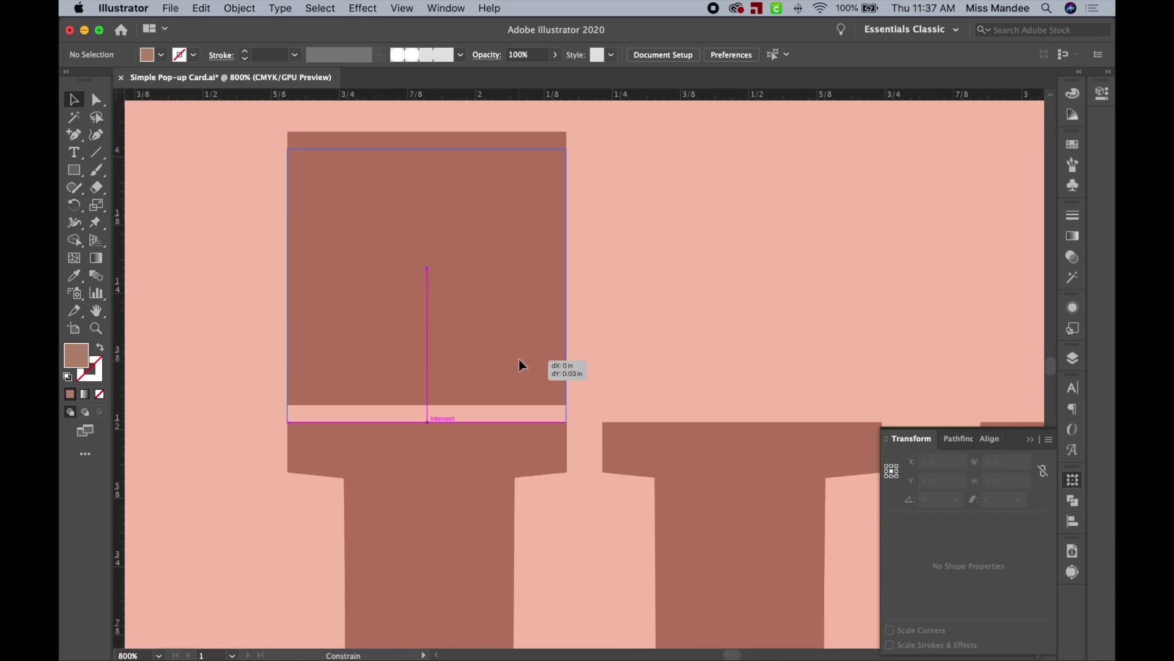
left_click(659, 374)
- Place a copy of the tab rectangle on top of the H's right stem, aligned with its serif
key("super+minus")
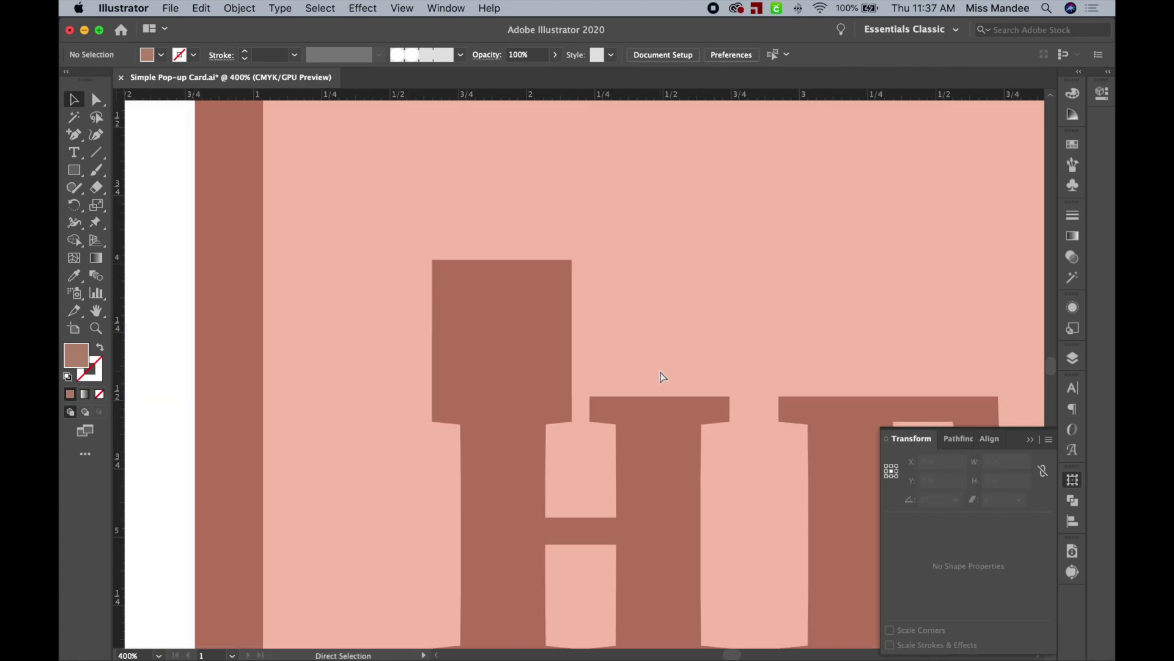
scroll(661, 373, "right", 3)
key("v")
key("super+minus")
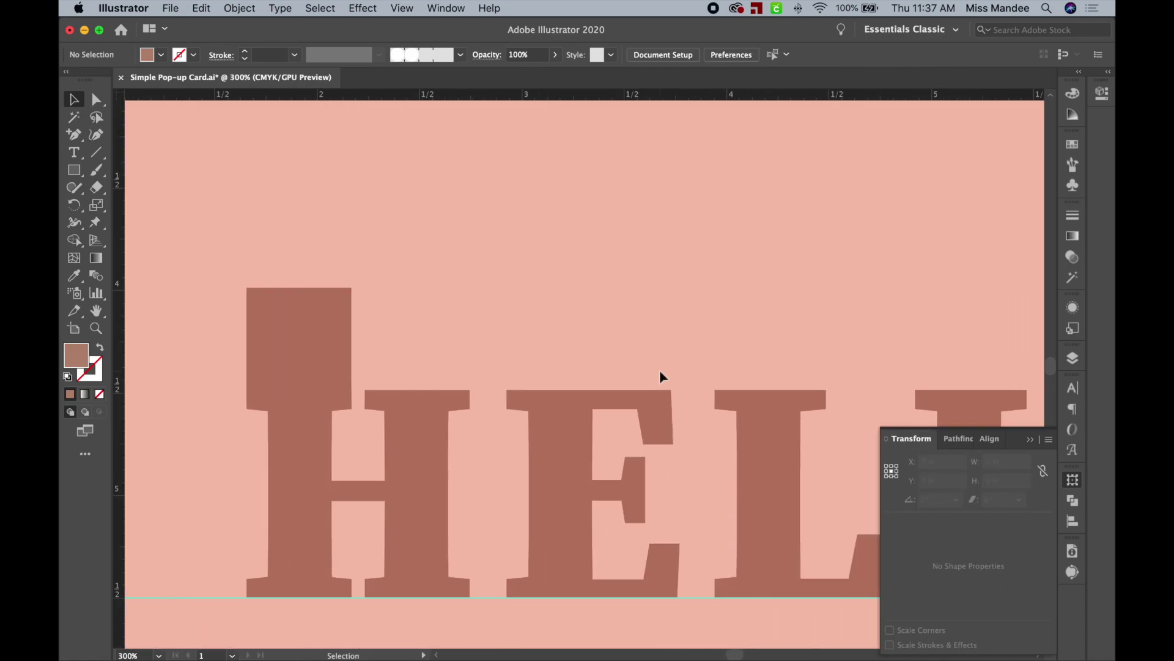
left_click(328, 324)
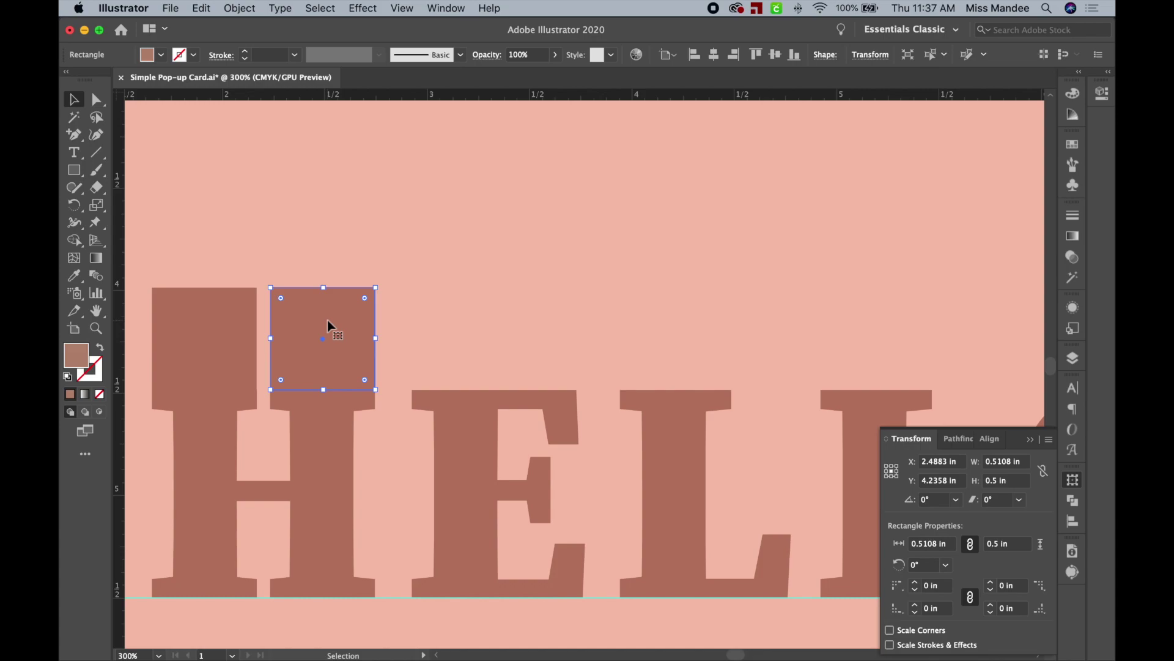
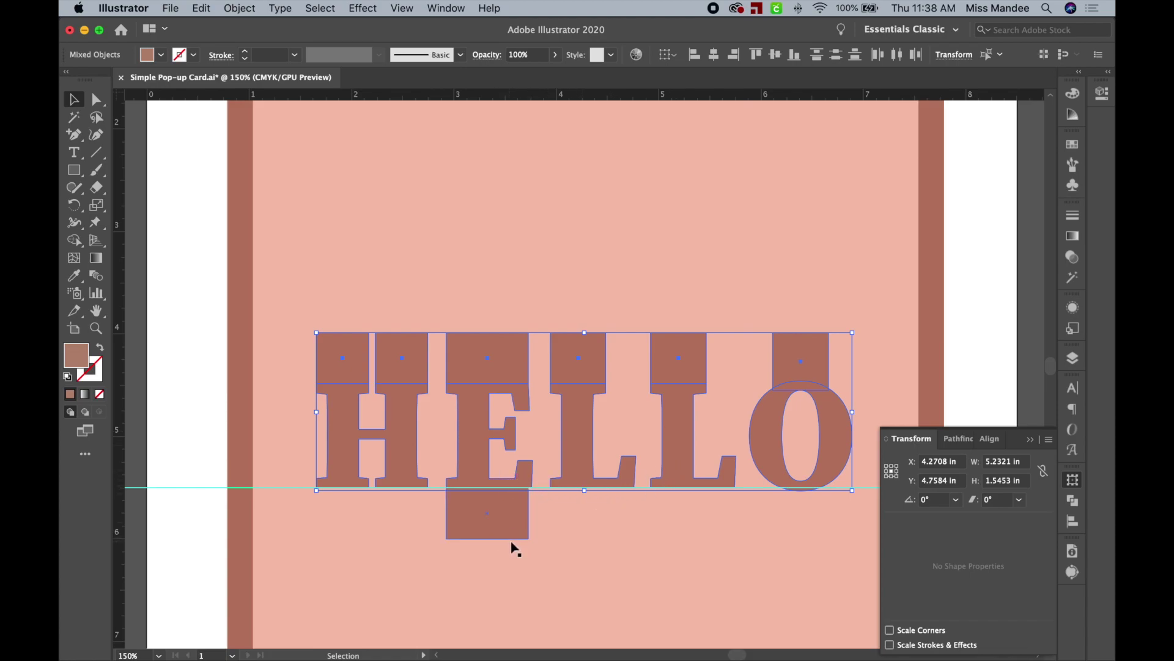
- Move the HELLO letters with their tabs down 0.5 in to the helper rectangle's lower edge, and delete that rectangle beneath the E
left_click_drag(477, 465, 477, 512)
left_click(460, 567)
left_click(451, 517)
left_click(545, 593)
scroll(546, 593, "right", 3)
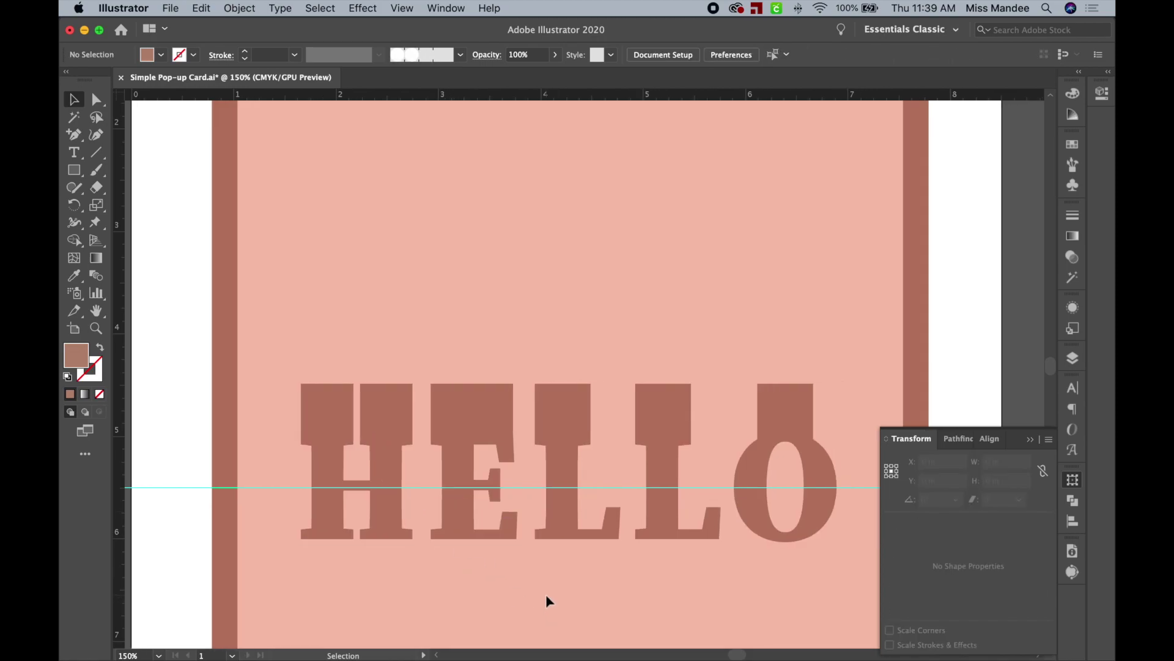
key("super+minus")
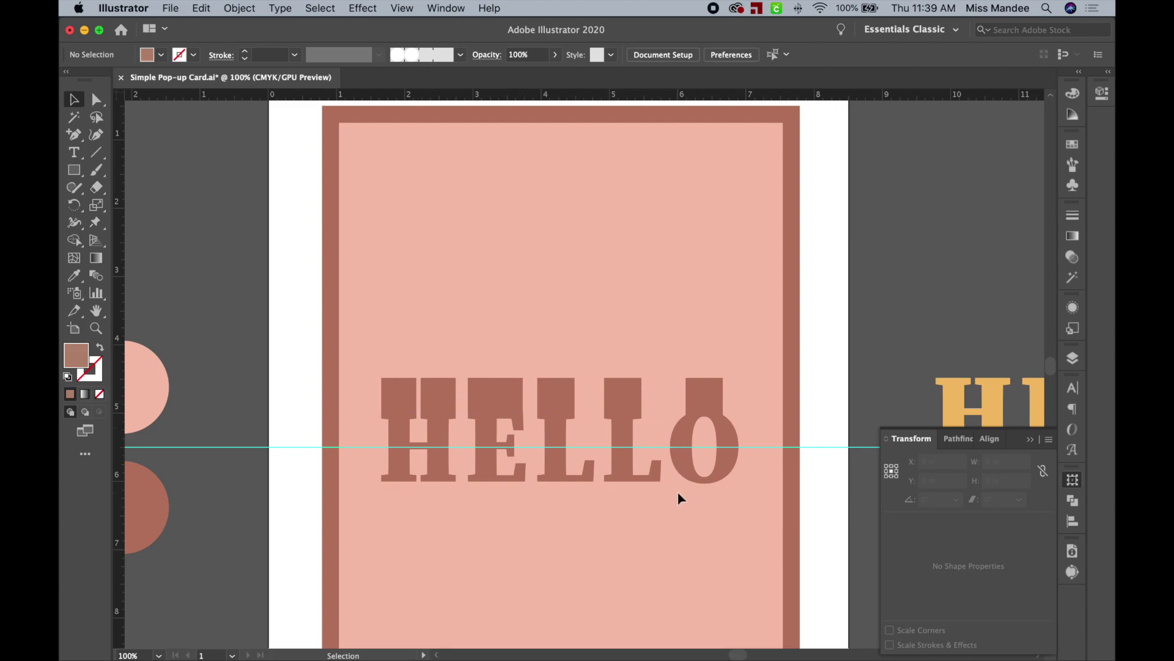
scroll(677, 492, "down", 3)
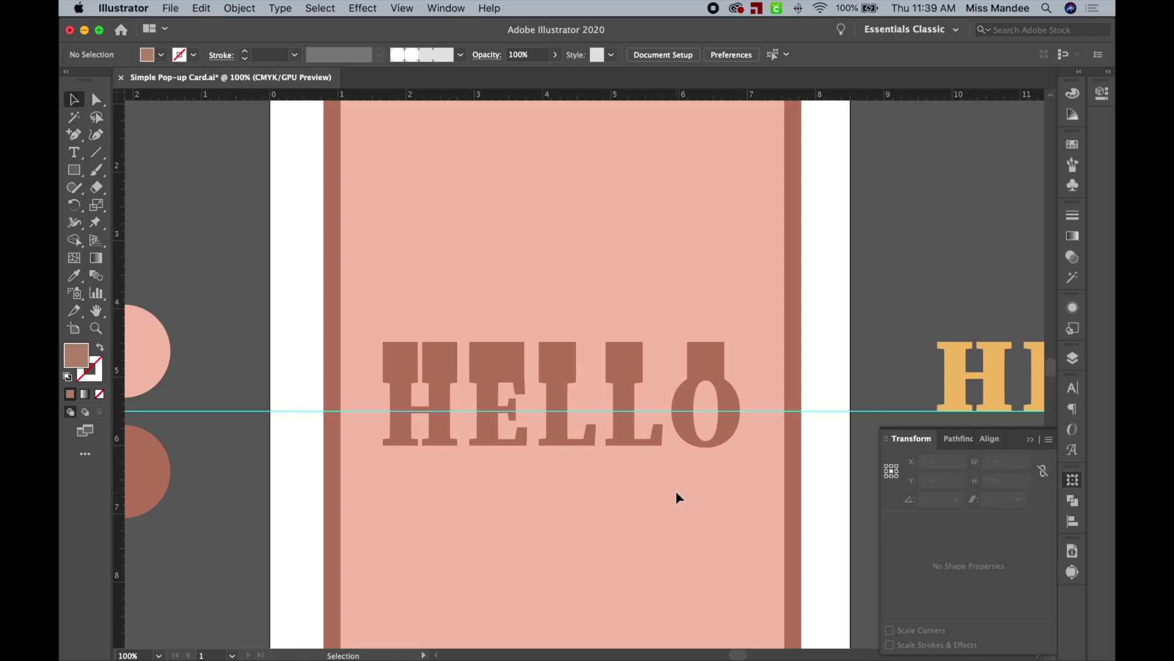
scroll(677, 491, "left", 5)
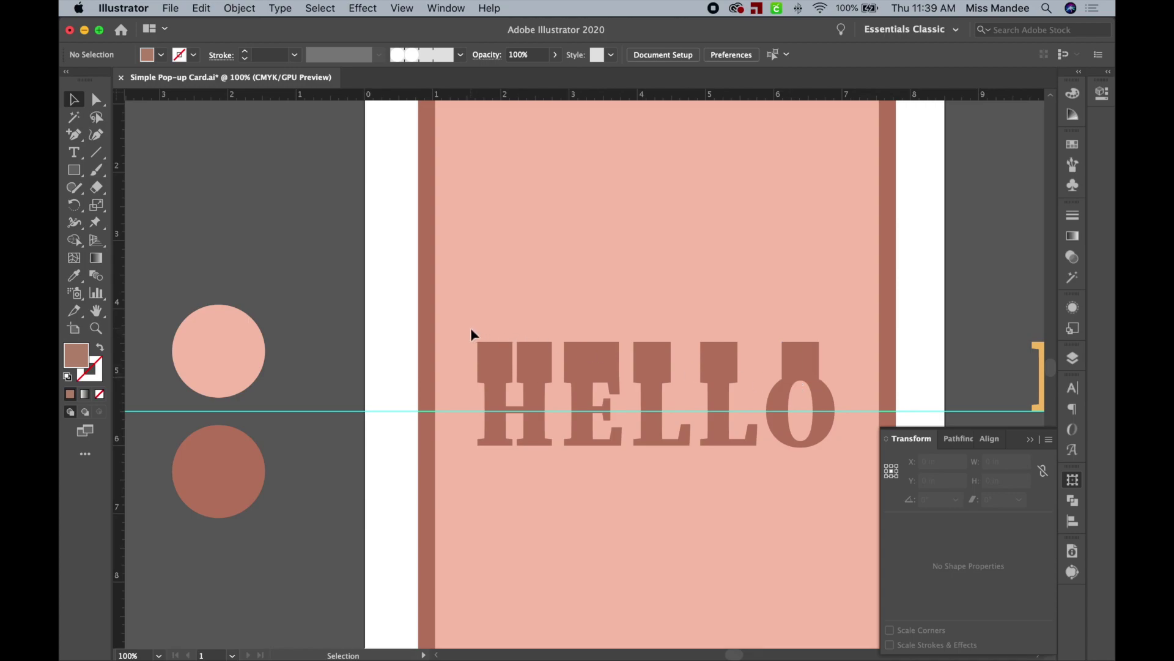
key("a")
key("super+equal")
key("super+equal")
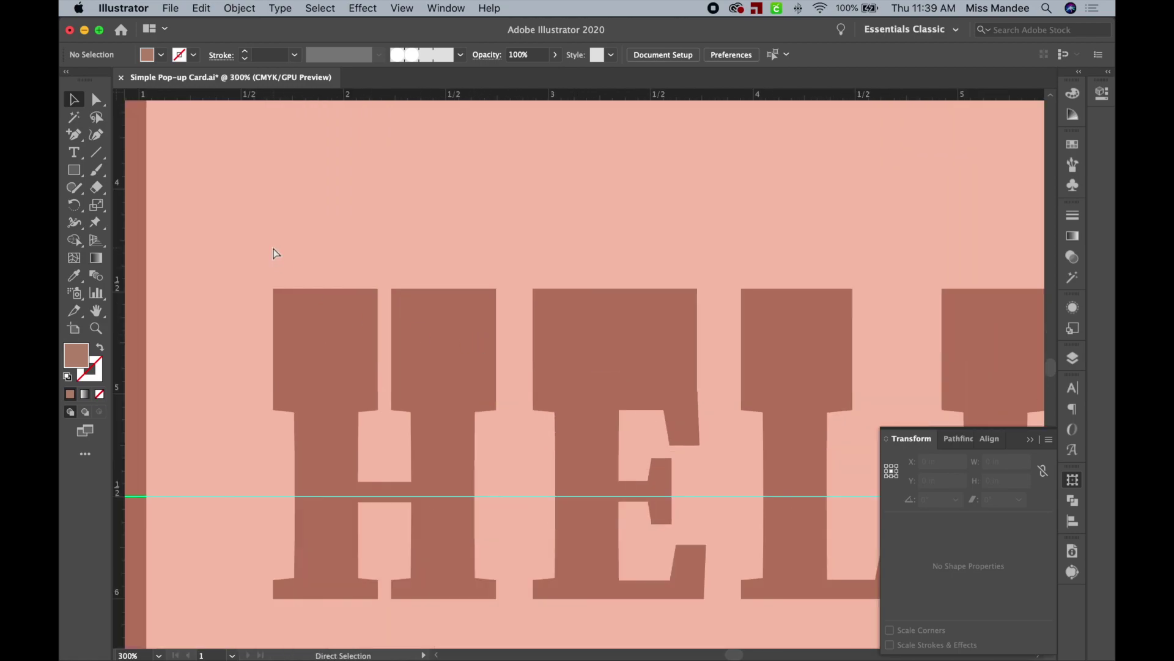
- Swap fill and stroke on all the HELLO letters and tabs so they become unfilled brown 1 pt outlines
key("super+minus")
key("super+minus")
key("v")
left_click(950, 421)
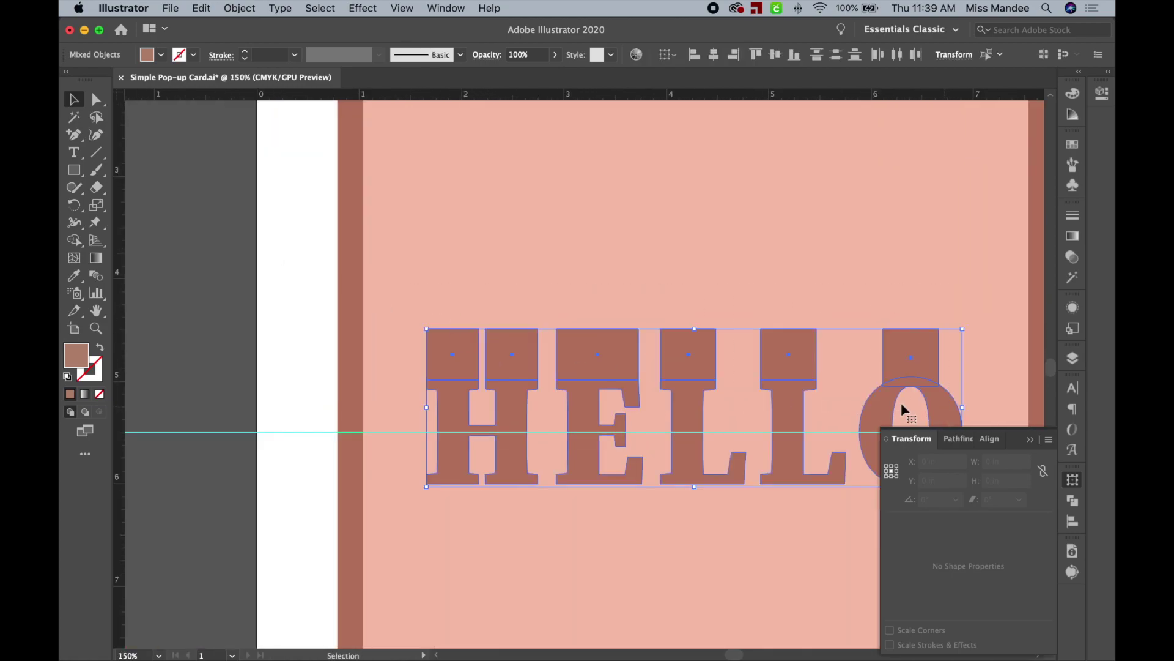
left_click(100, 346)
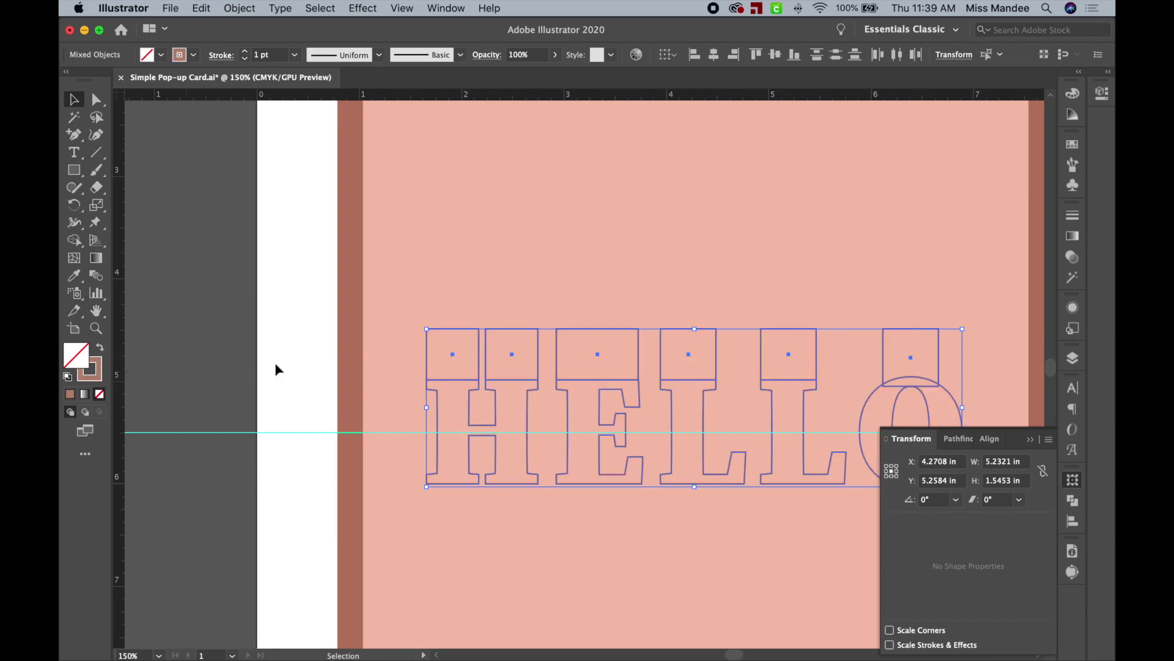
left_click(384, 372)
- Draw a line about 0.51 in long across the base of the H's left tab and give it the green circle's stroke
key("super+equal")
key("super+equal")
scroll(380, 376, "right", 1)
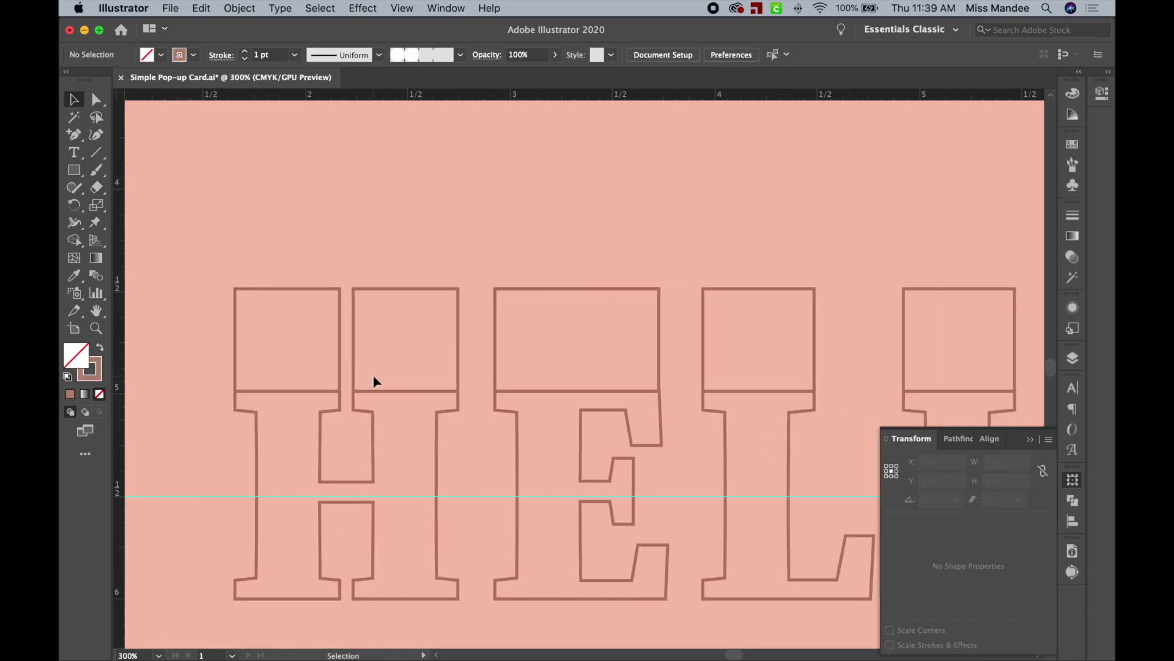
scroll(375, 381, "right", 2)
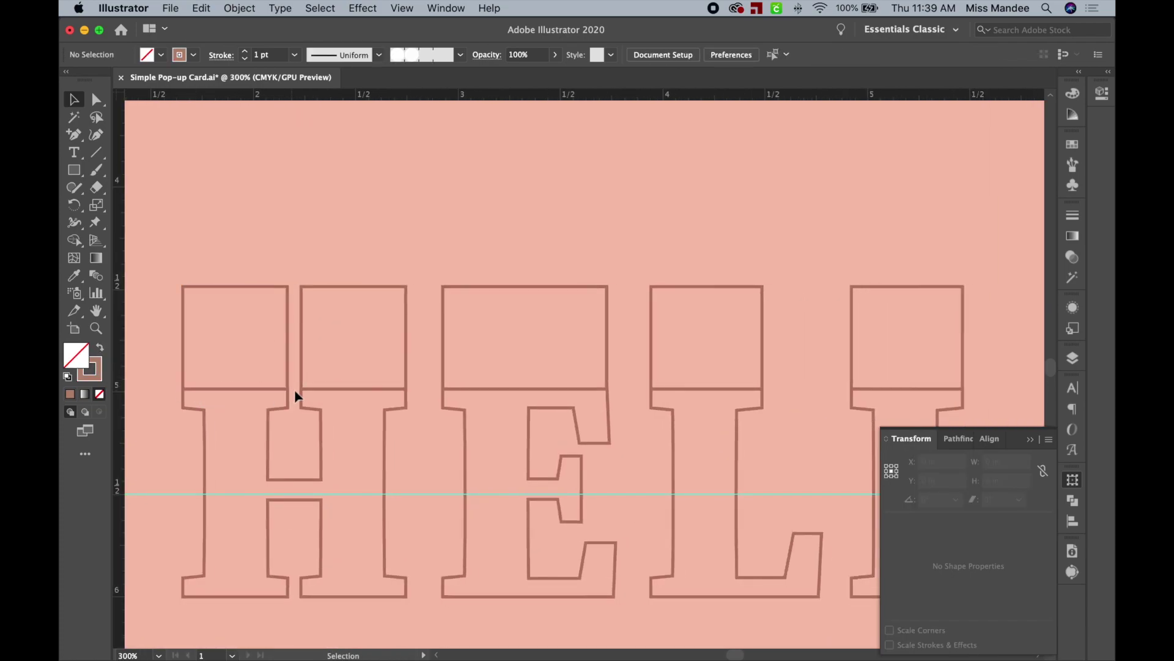
key("super+minus")
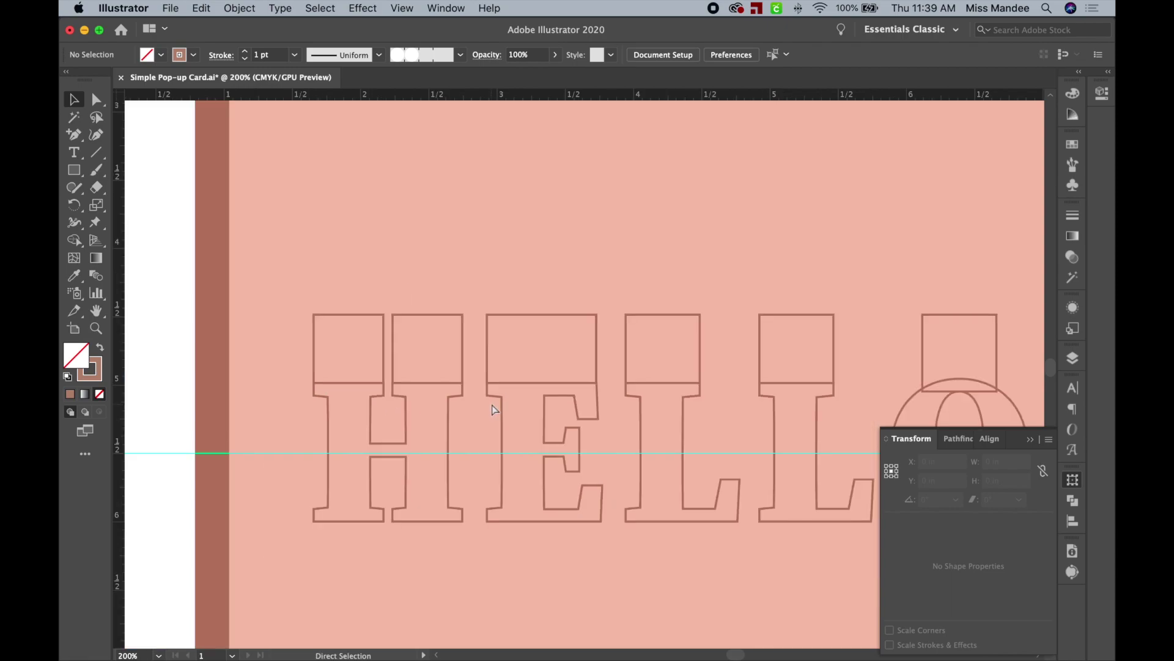
key("backslash")
left_click_drag(313, 384, 380, 384)
key("super+1")
key("i")
left_click(199, 334)
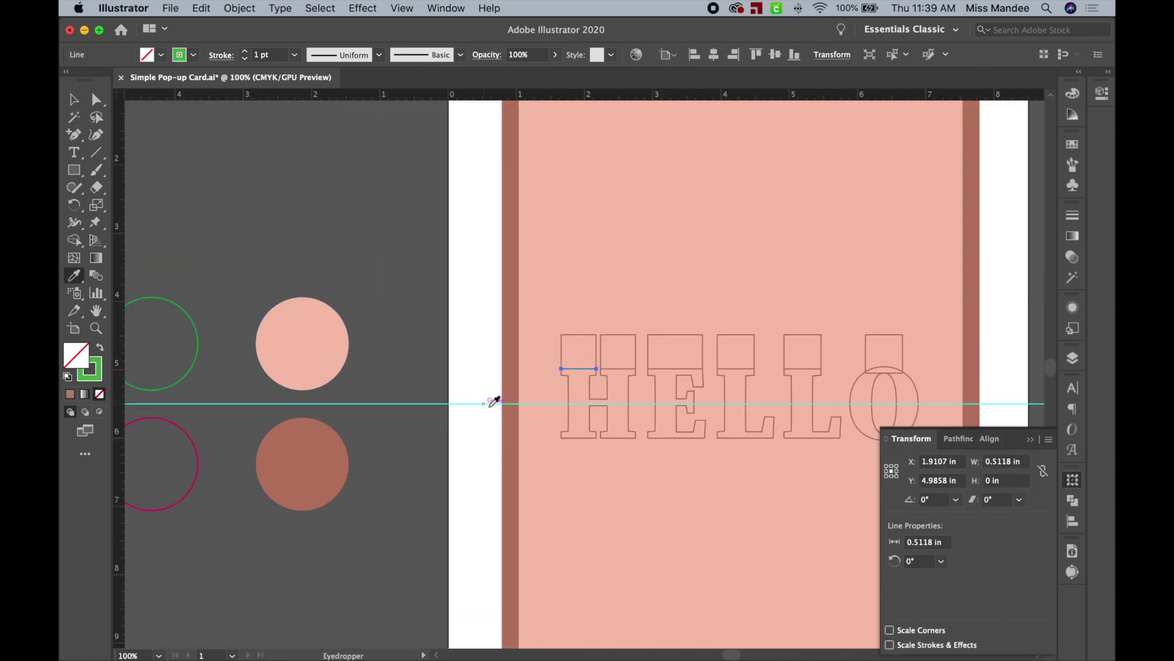
- Draw matching green lines across the bases of the remaining tabs on the H, E, both Ls and the O
key("super+equal")
key("super+equal")
key("super+equal")
key("v")
key("backslash")
scroll(498, 409, "right", 5)
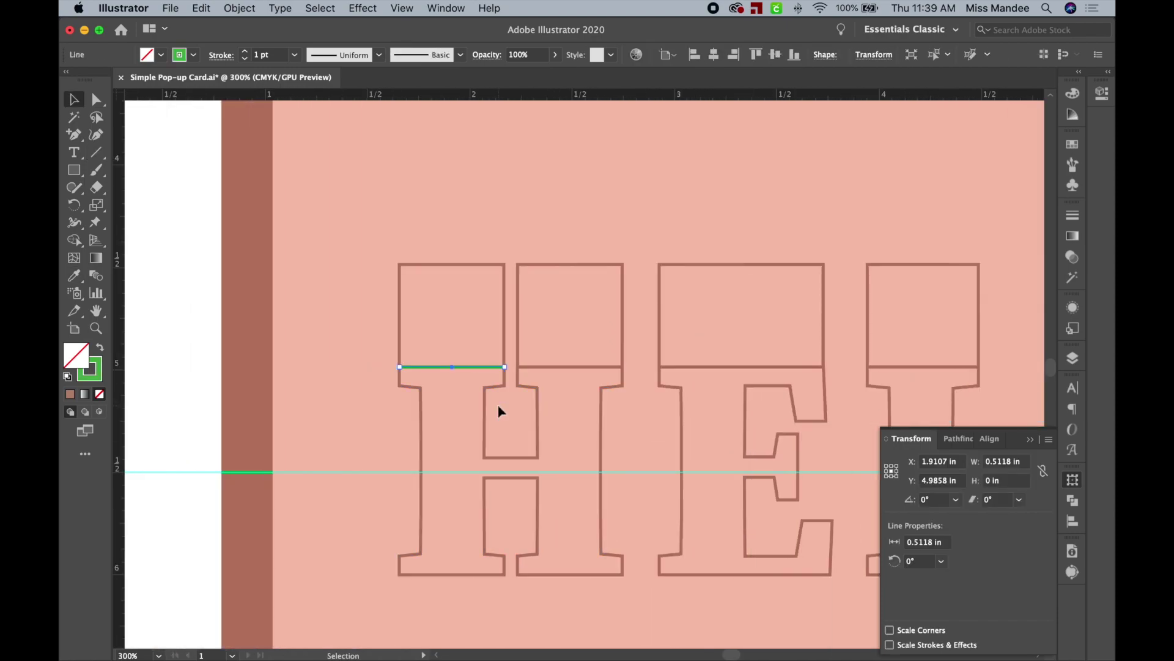
left_click_drag(503, 366, 609, 367)
scroll(612, 367, "right", 8)
left_click_drag(420, 366, 740, 366)
key("super+minus")
left_click_drag(828, 366, 941, 367)
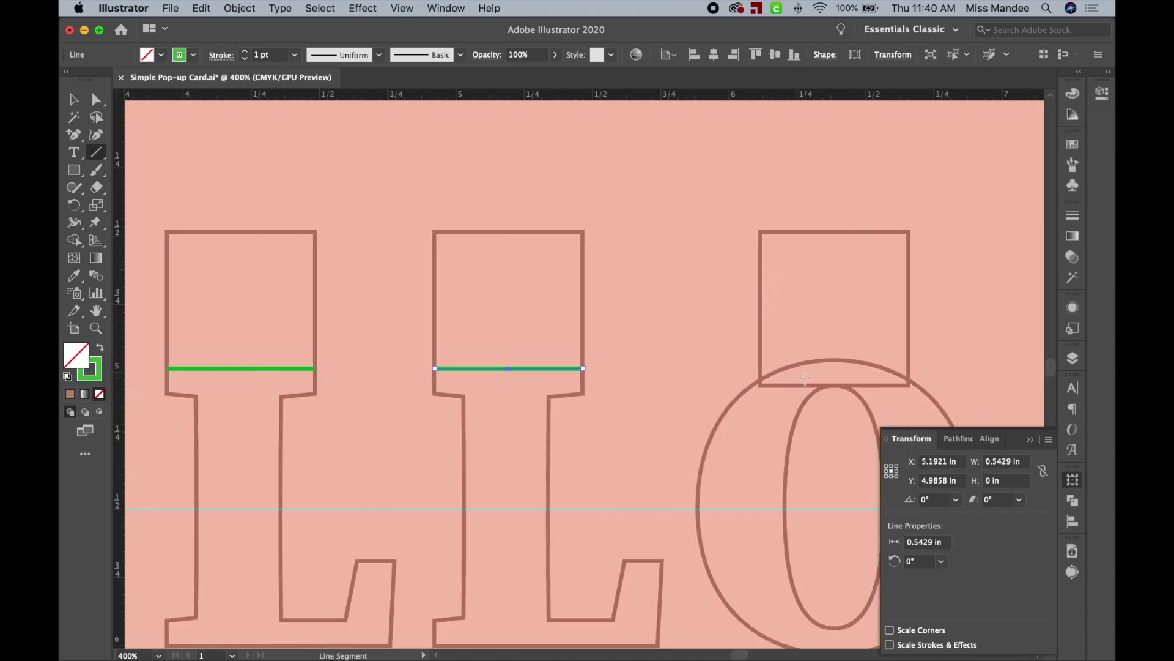
key("super+minus")
key("v")
- Group the six green tab lines and hide the group
left_click(1073, 358)
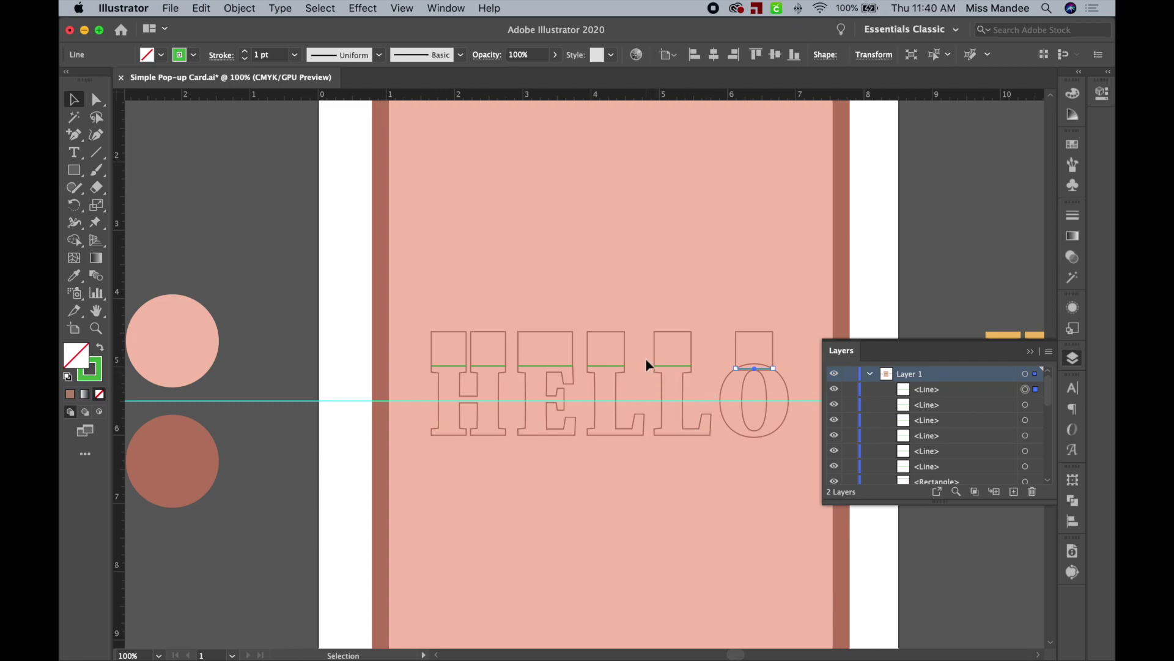
left_click(1035, 404, "shift")
left_click(1036, 420, "shift")
left_click(1036, 435, "shift")
left_click(1035, 450, "shift")
left_click(1036, 466, "shift")
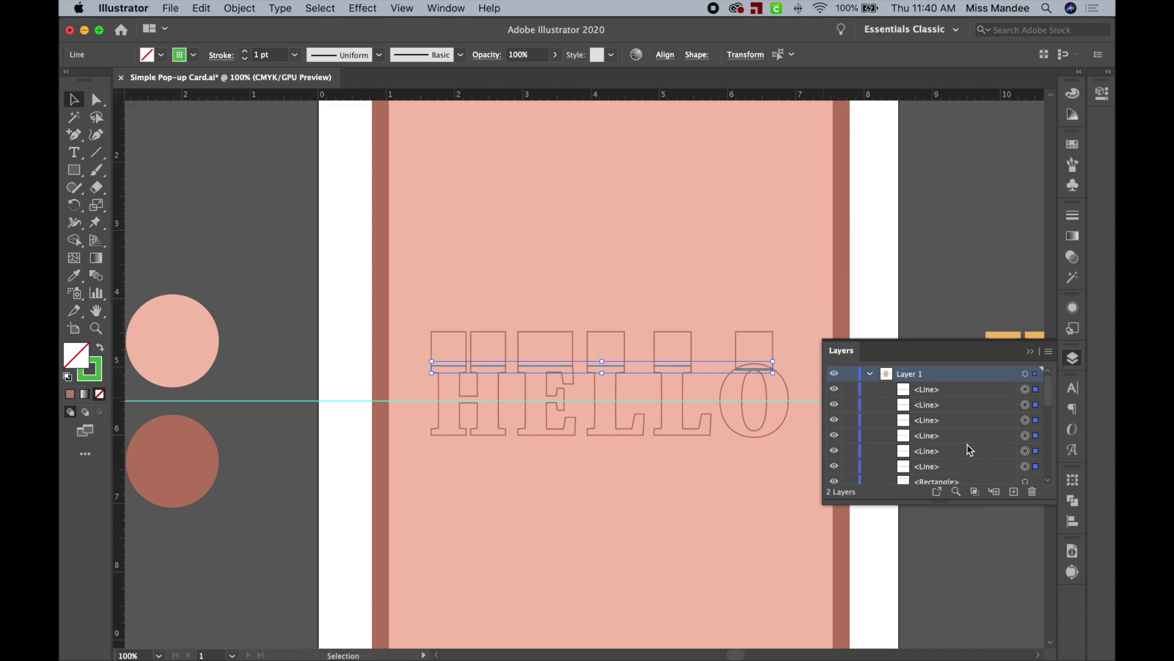
key("ctrl+g")
left_click(833, 389)
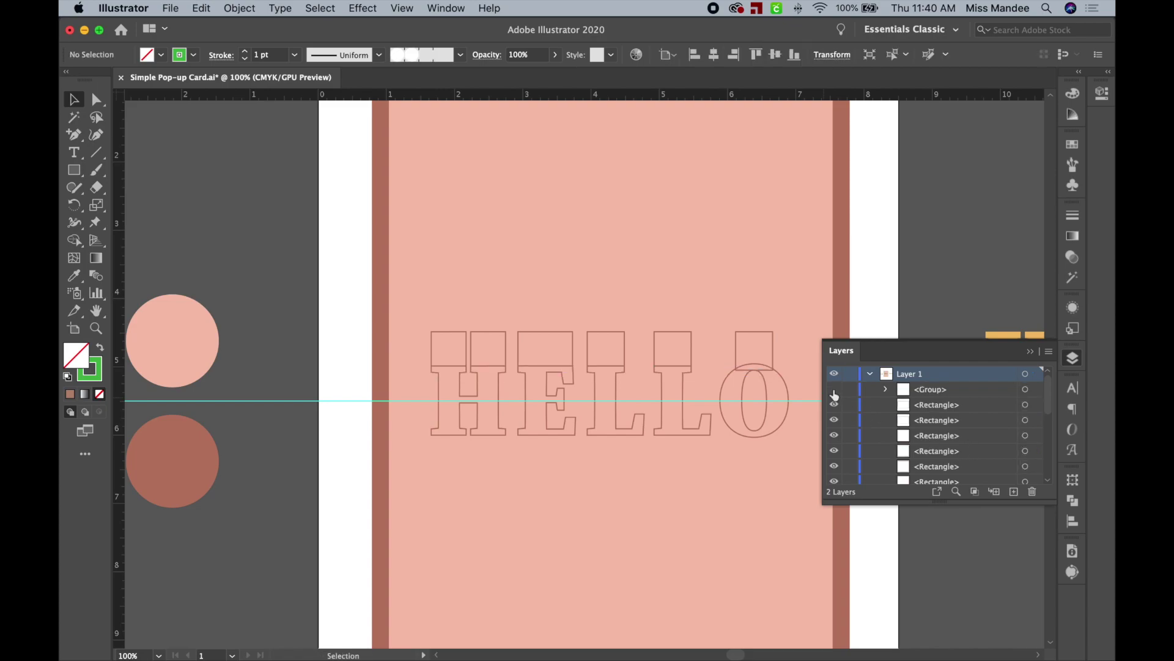
- Unite all the HELLO letter outlines with their tab rectangles into merged shapes
scroll(721, 378, "right", 3)
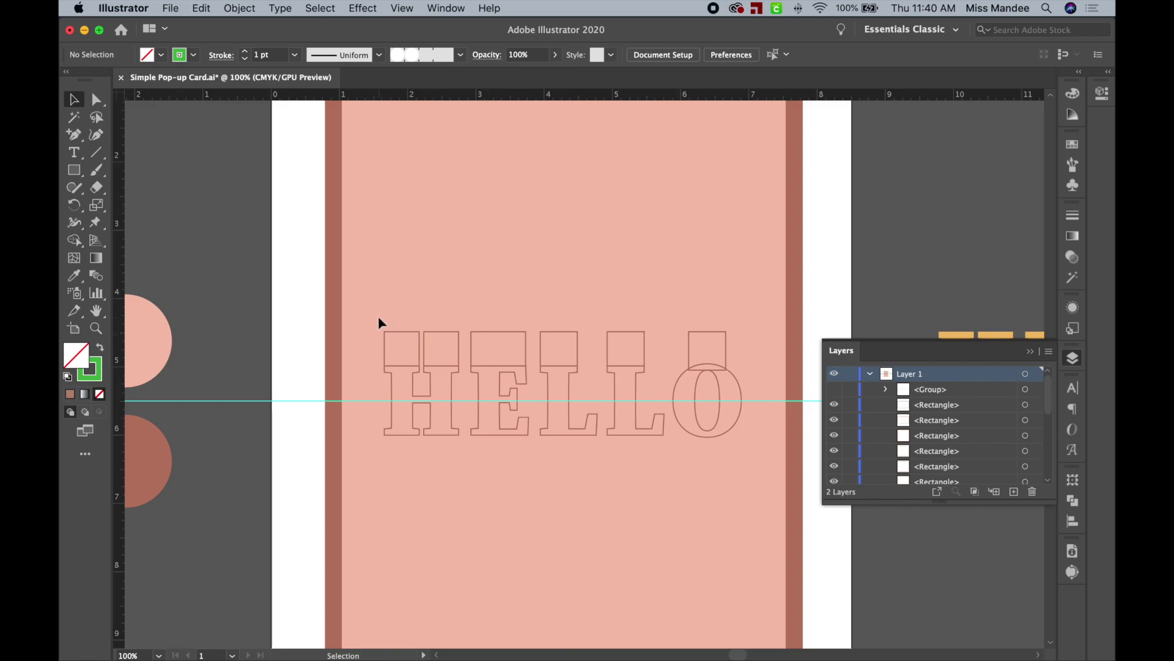
left_click_drag(755, 384, 754, 386)
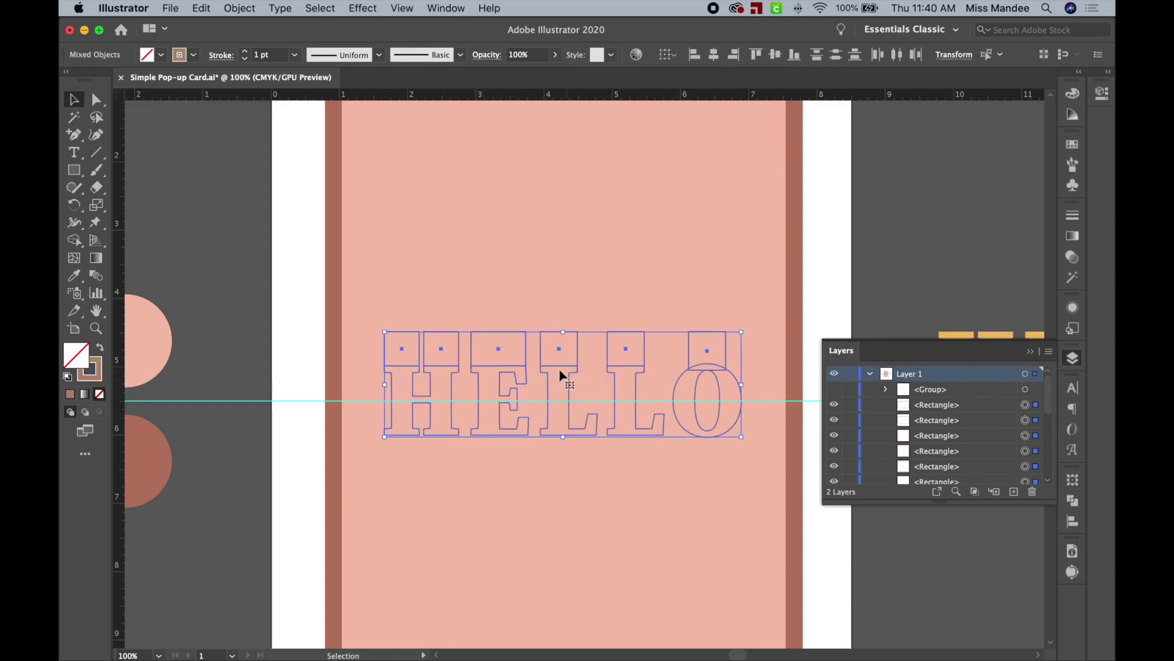
left_click(1072, 501)
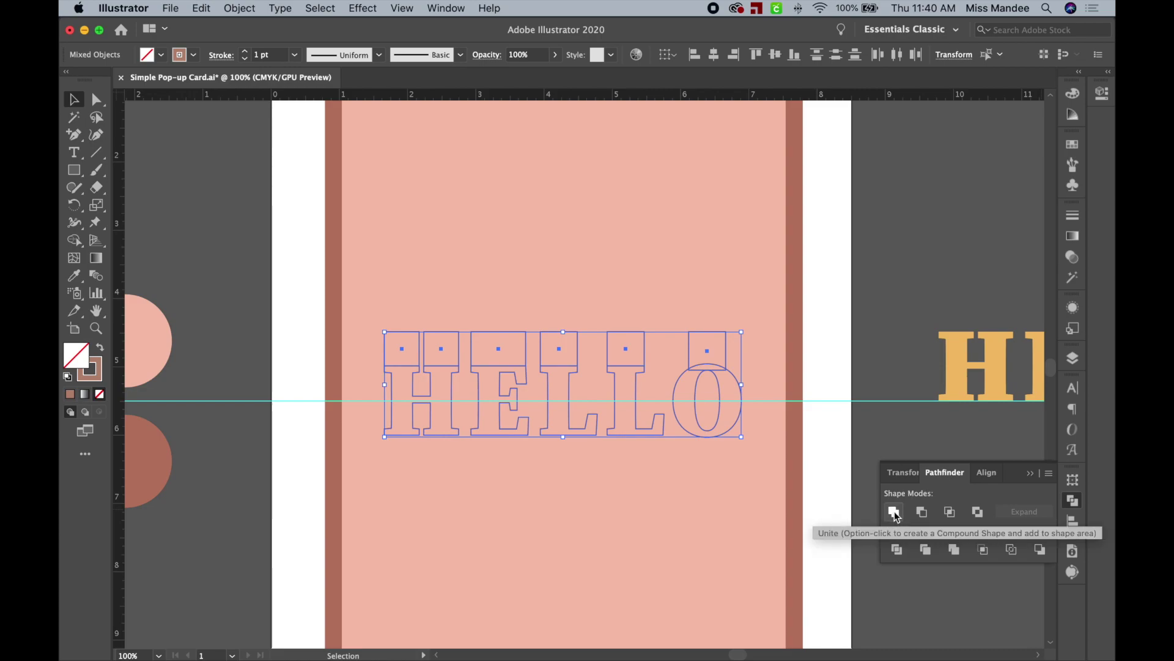
left_click(894, 512)
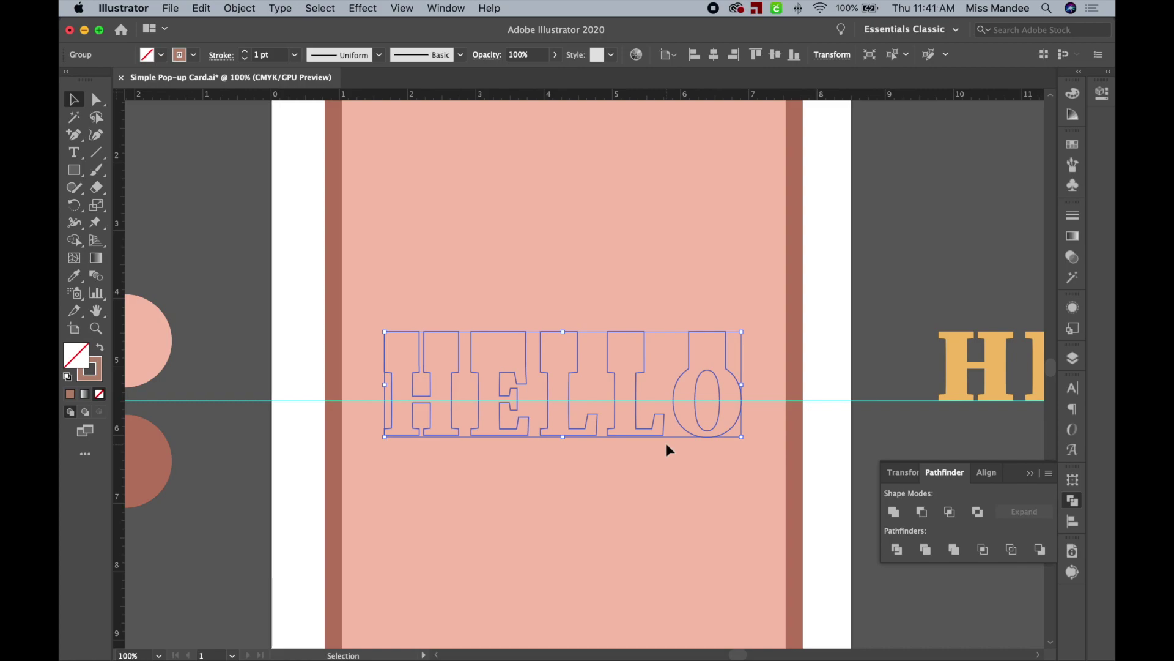
left_click(388, 294)
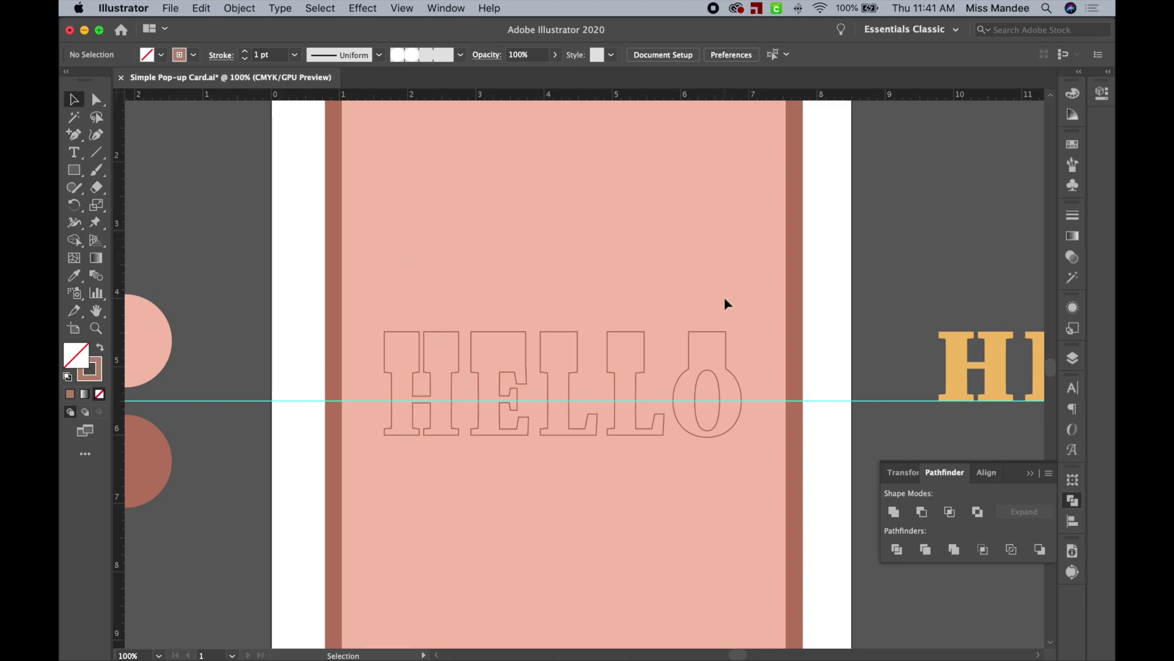
scroll(726, 303, "left", 4)
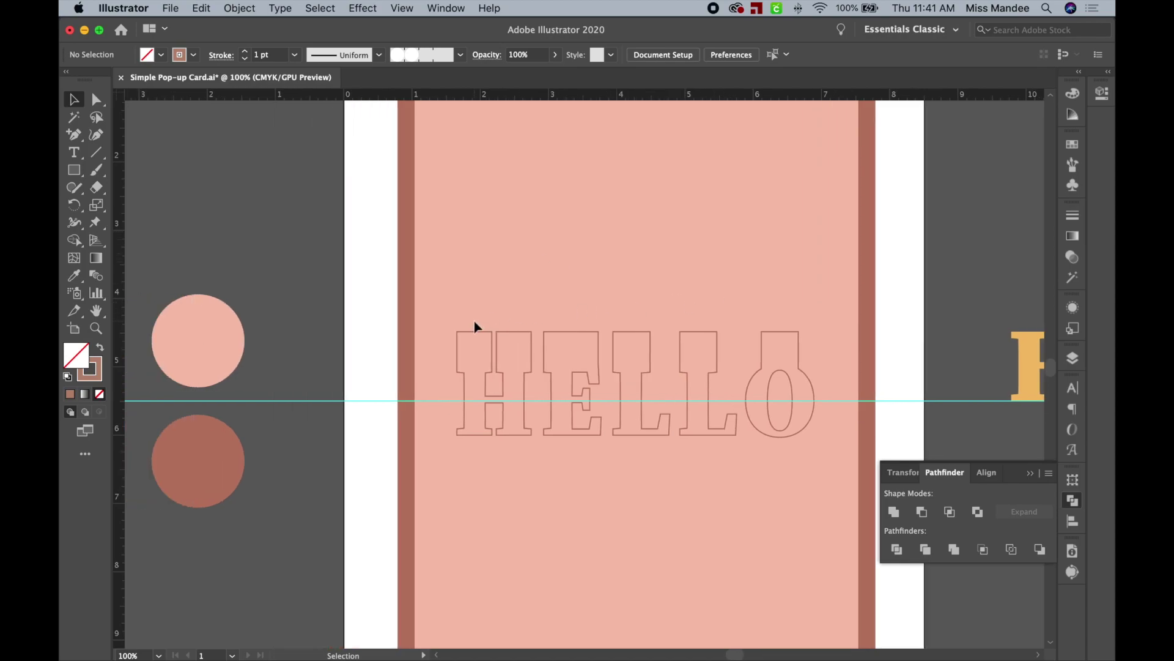
scroll(475, 326, "down", 3)
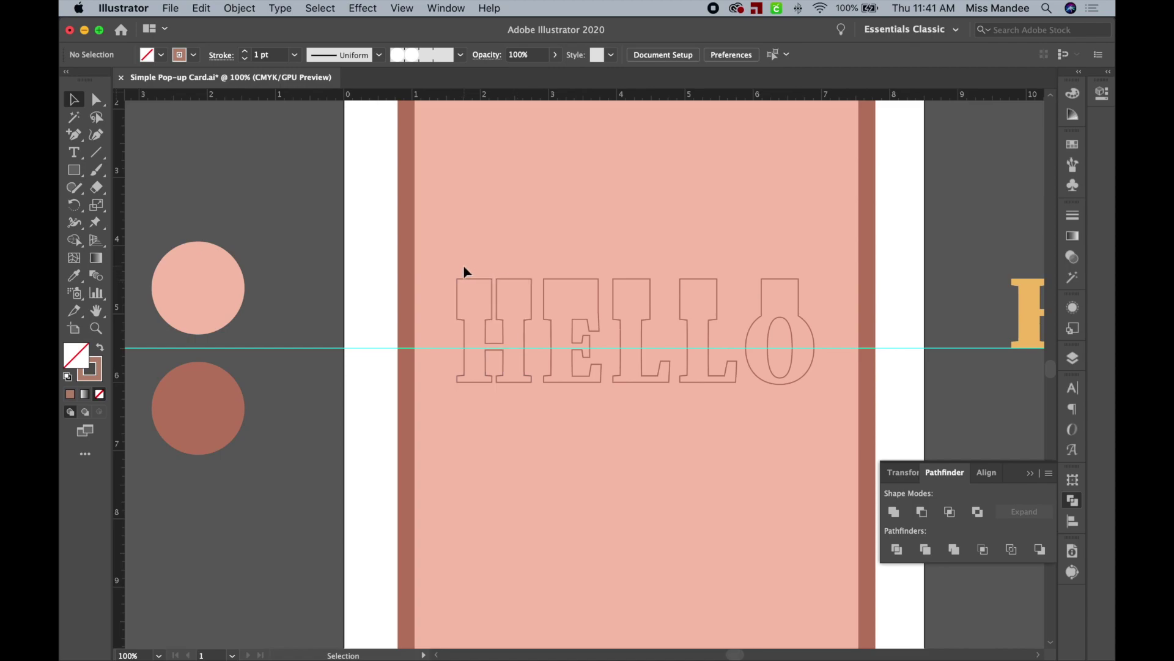
- Give the merged HELLO letter outlines the magenta circle's stroke and deselect them
left_click(792, 314)
scroll(791, 315, "left", 10)
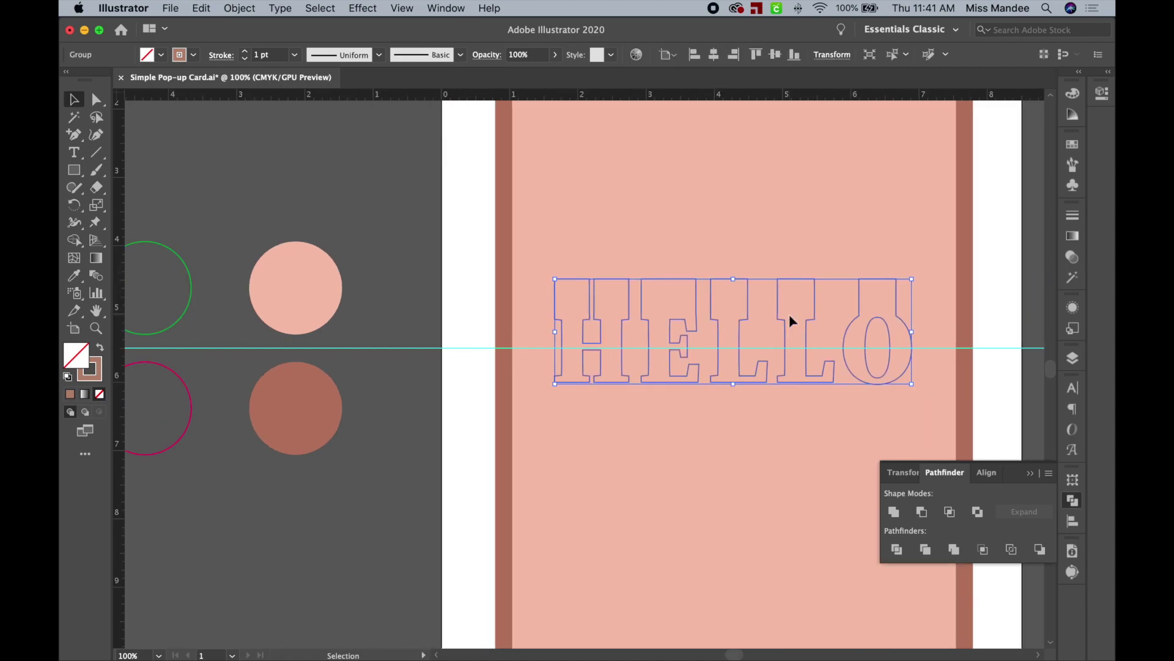
key("i")
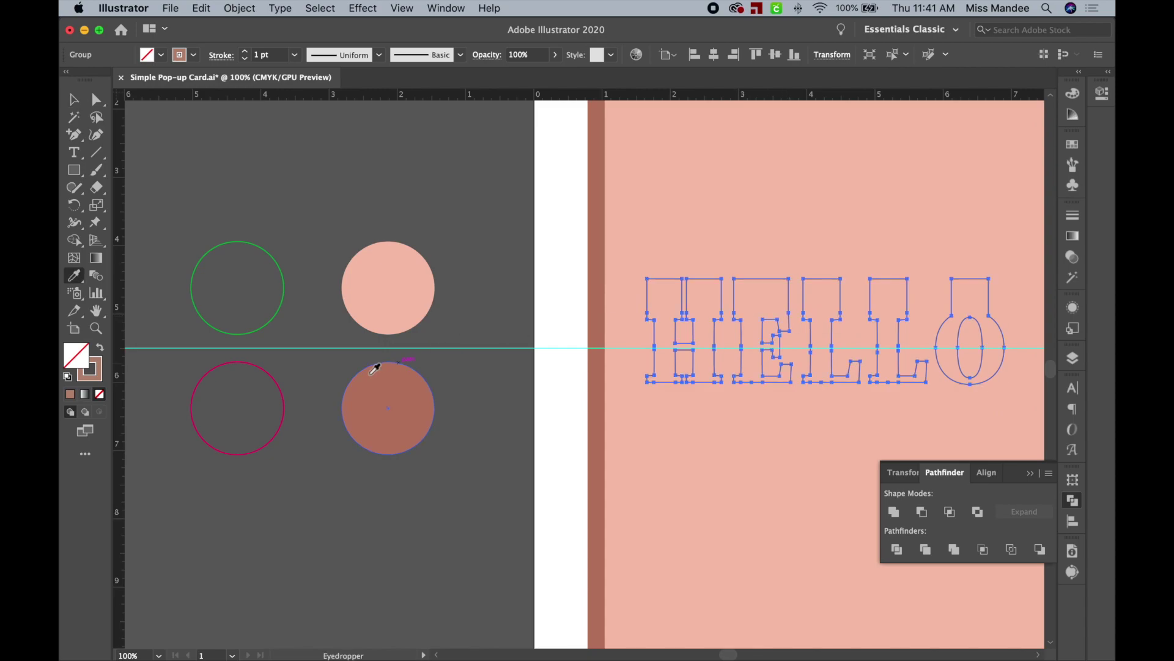
left_click(279, 386)
scroll(575, 350, "right", 2)
scroll(575, 350, "right", 9)
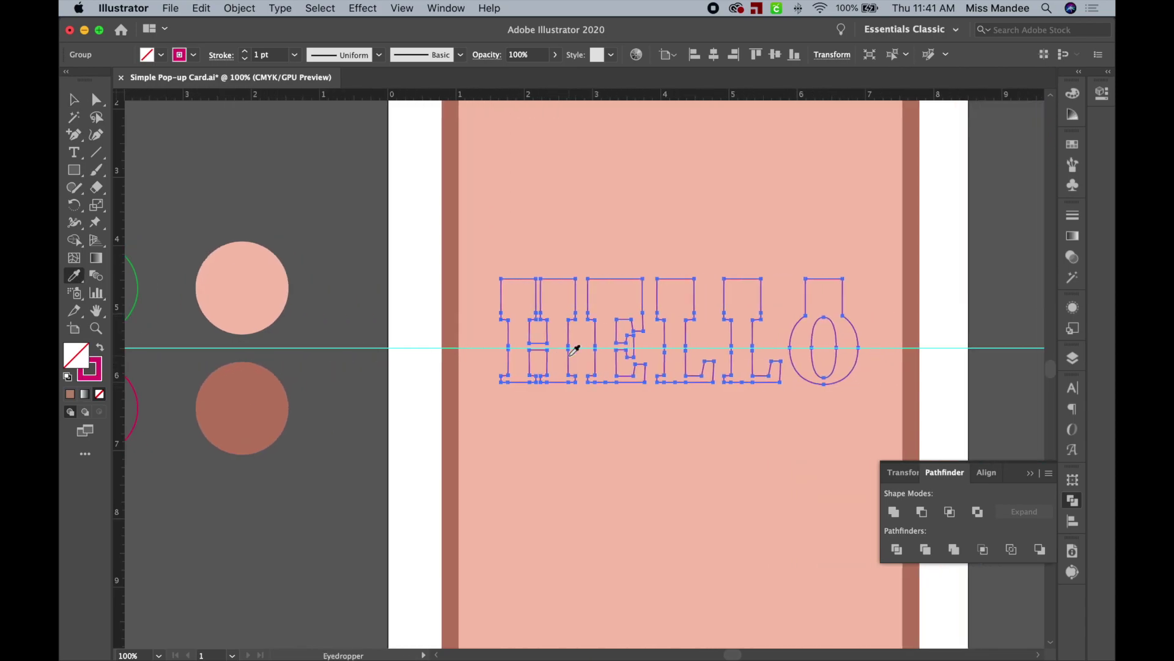
key("a")
left_click(644, 423)
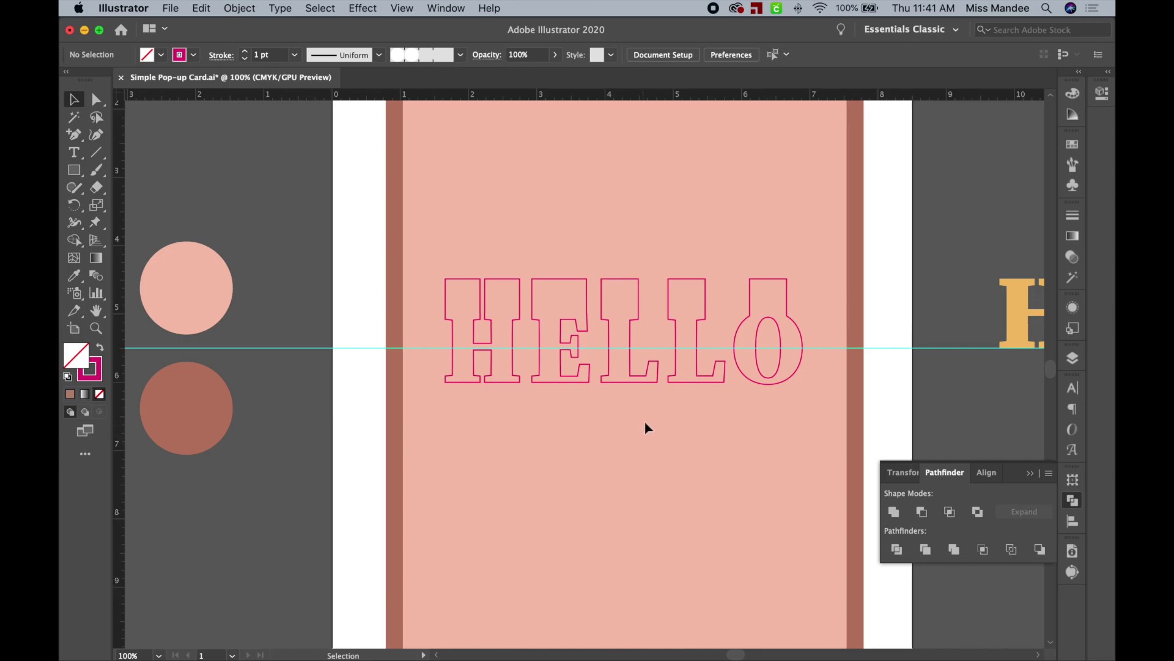
- Remove the top edge of the H's left tab, splitting the segment with the Add Anchor Point tool
key("super+equal")
key("v")
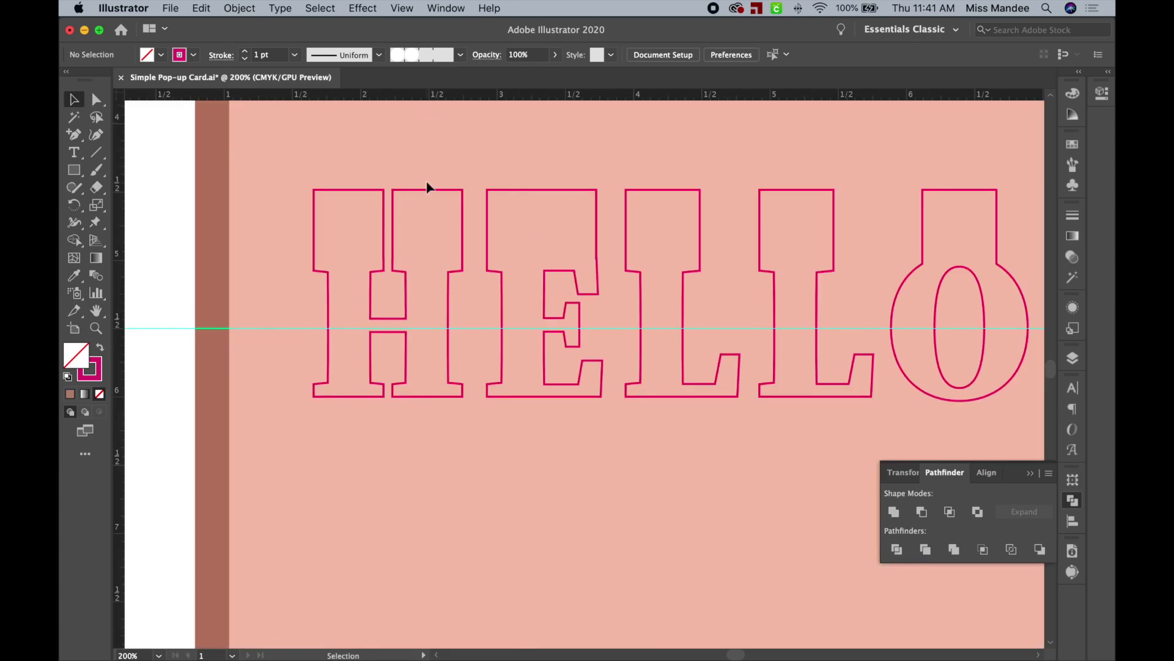
scroll(428, 186, "up", 2)
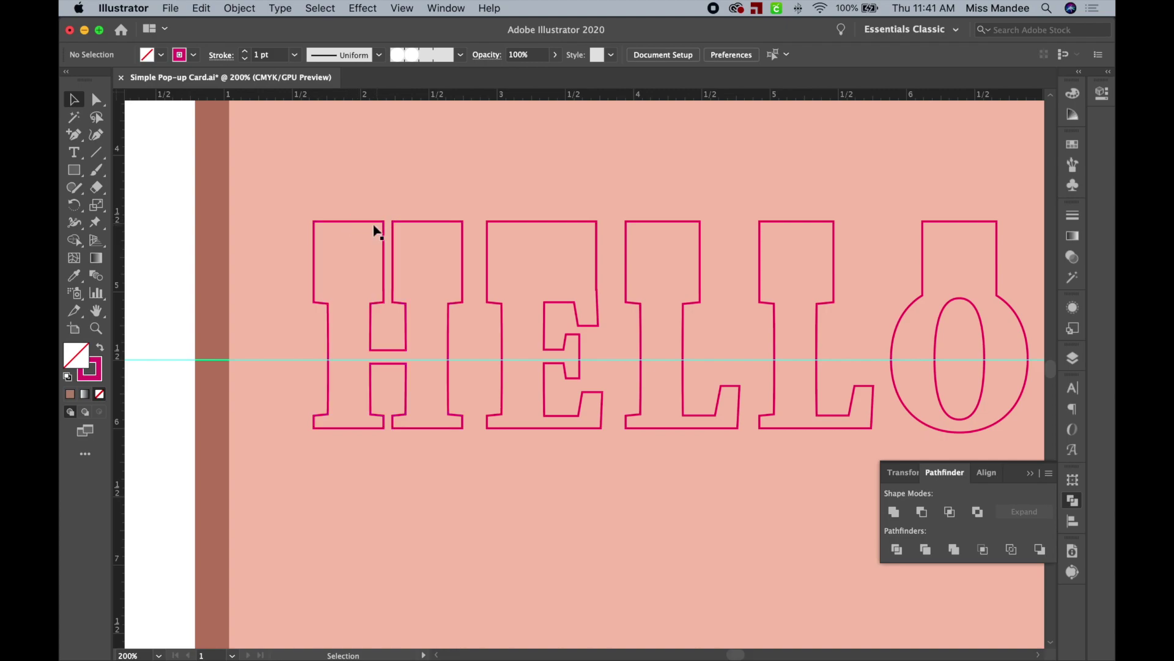
key("a")
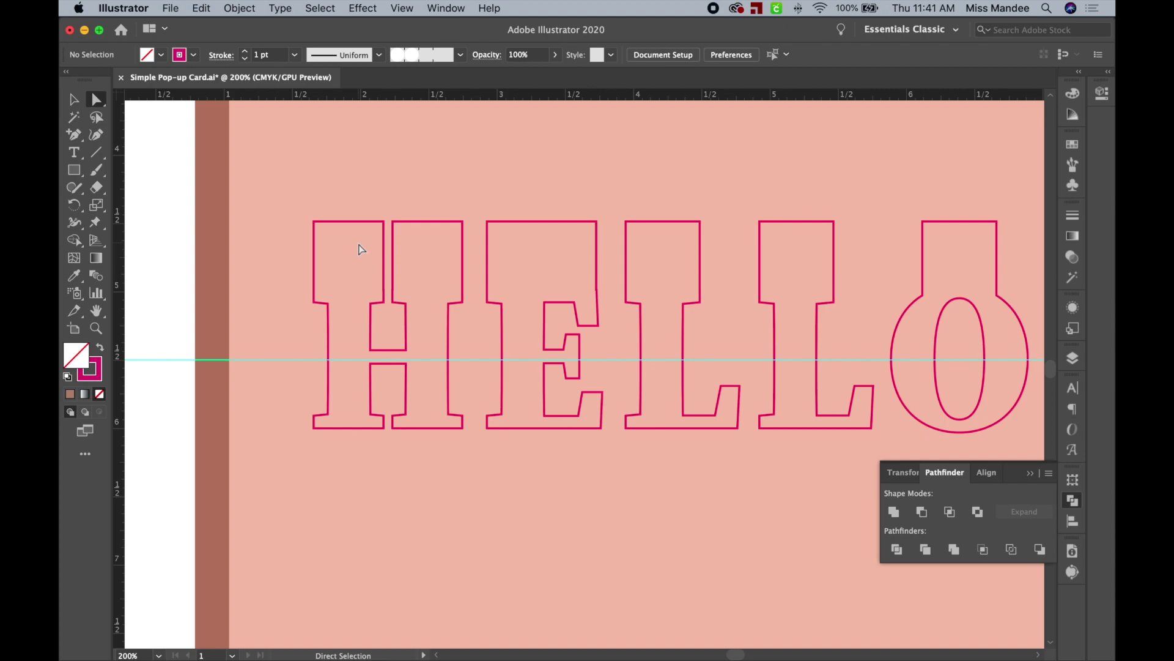
left_click(359, 222)
key("plus")
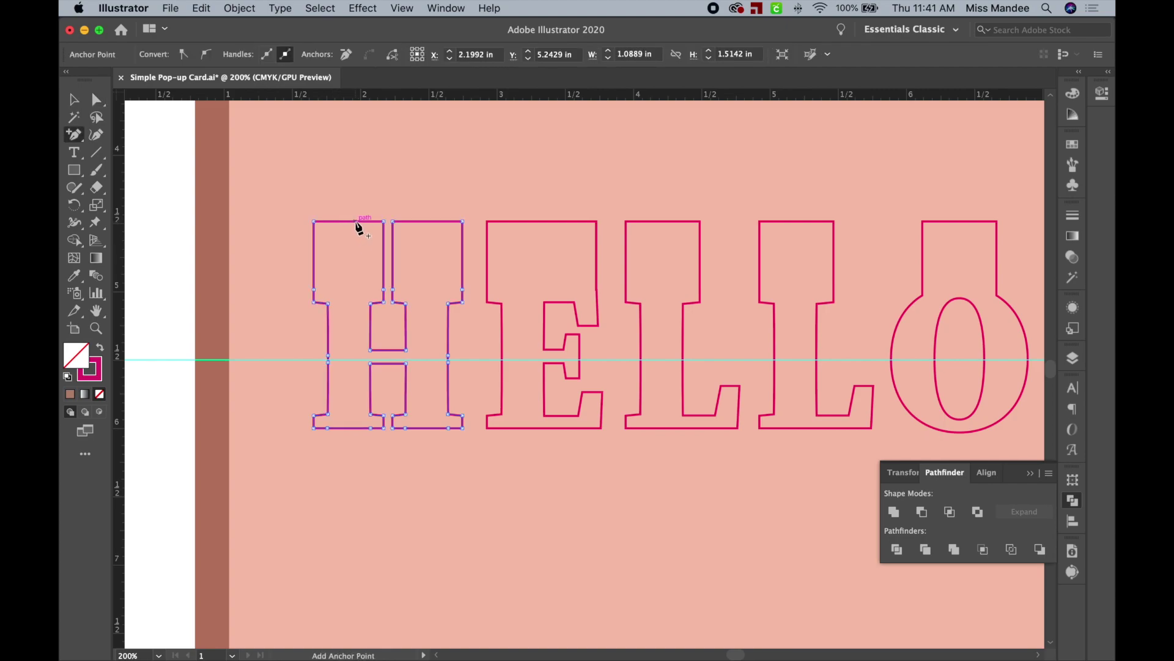
left_click(74, 139)
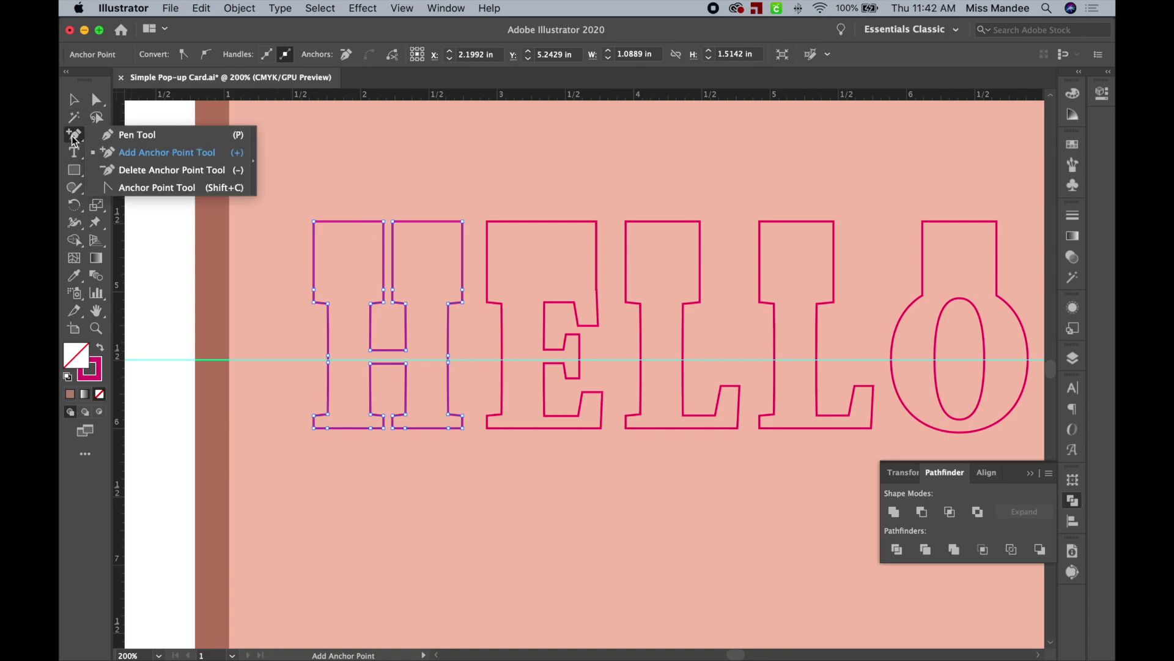
left_click(128, 158)
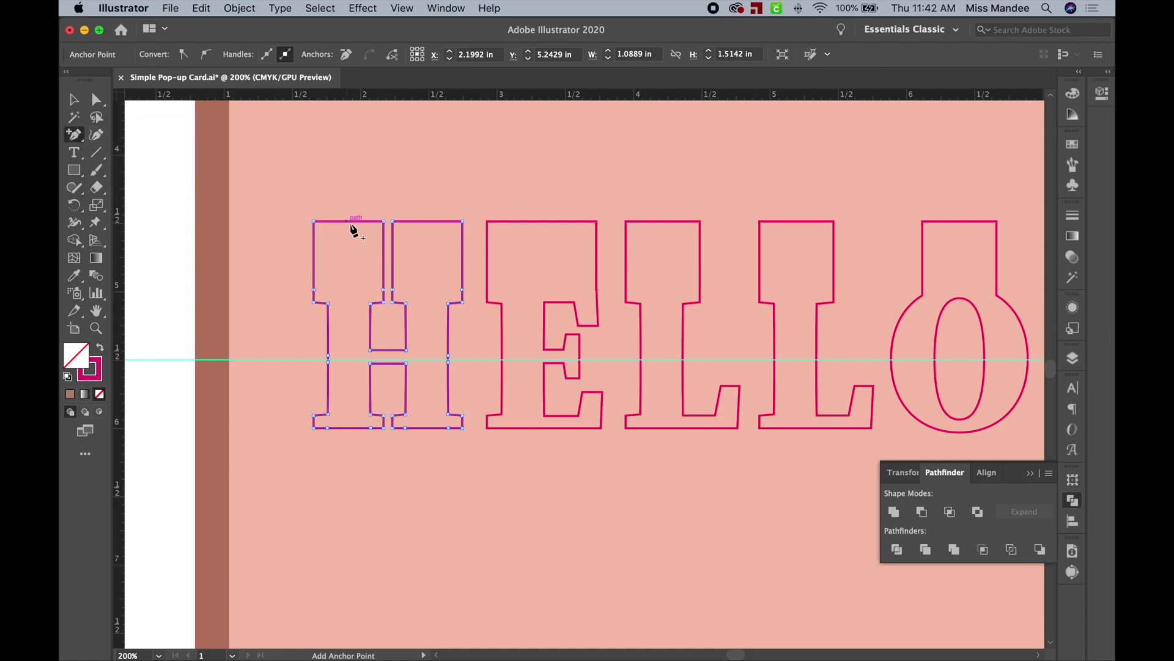
left_click(347, 221)
key("Delete")
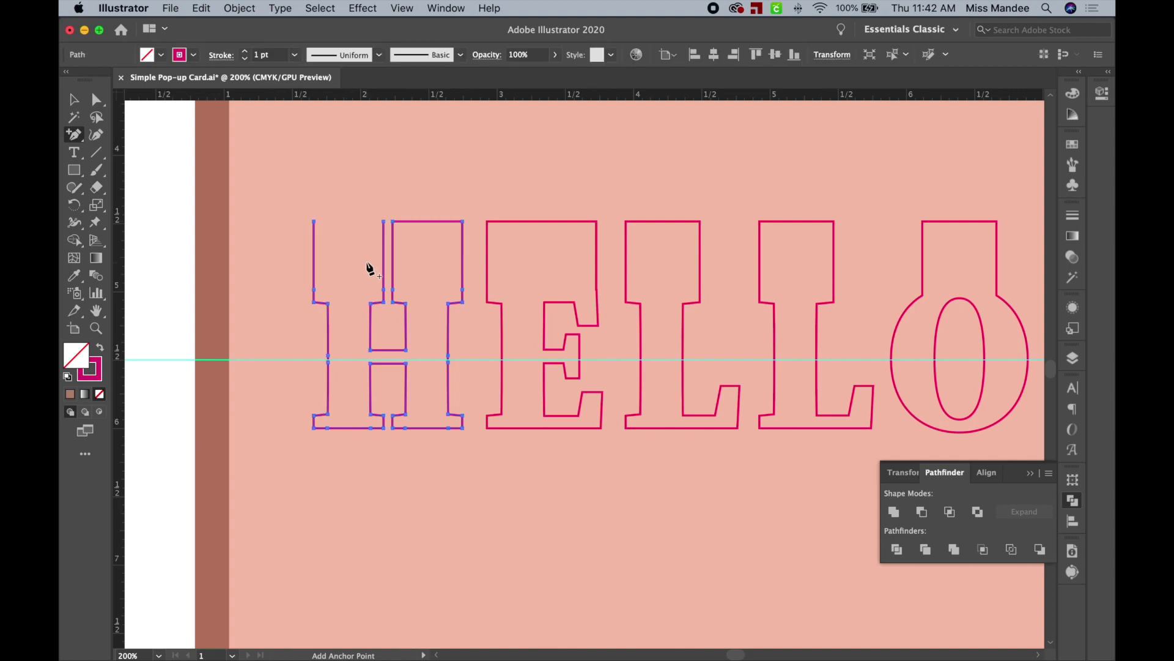
- Remove the top edges of the remaining tabs on the H, E, both Ls and the O
left_click(426, 222)
key("Delete")
left_click(517, 222)
key("Delete")
scroll(526, 229, "right", 3)
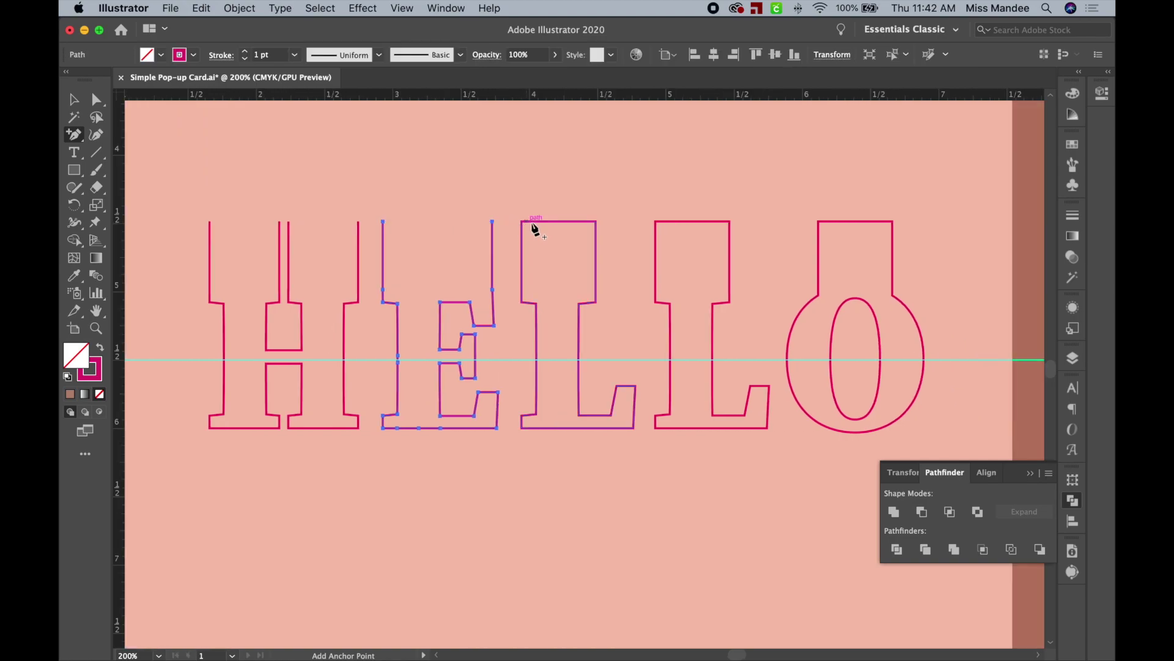
left_click(539, 222)
key("Delete")
left_click(712, 221)
key("Delete")
left_click(843, 221)
key("Delete")
key("v")
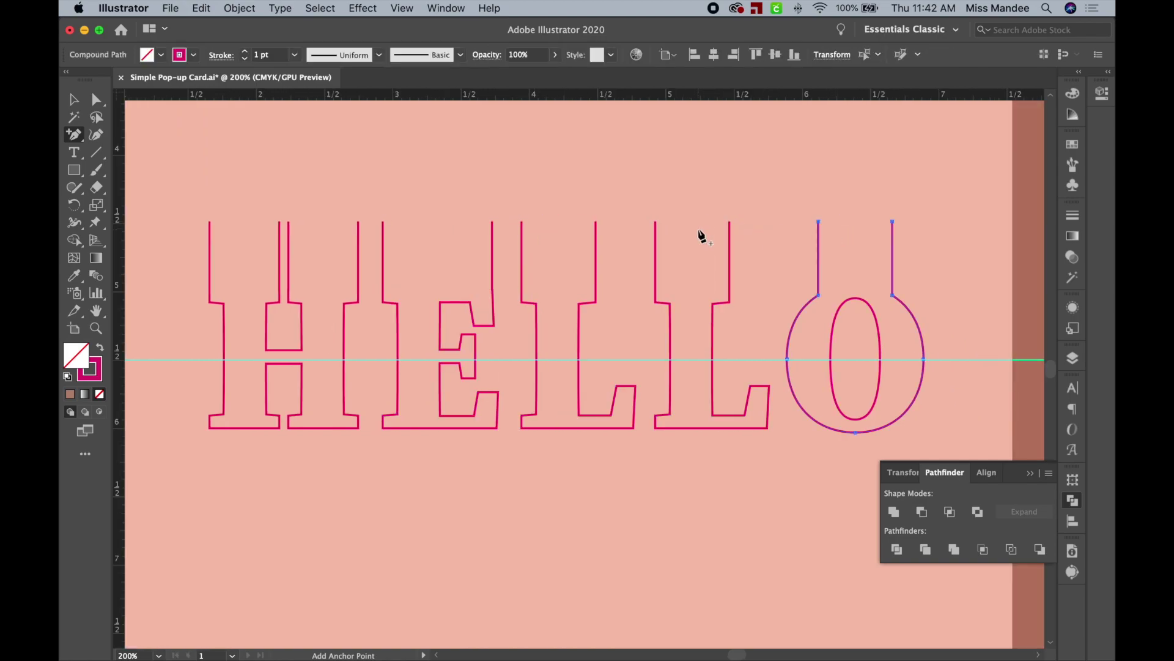
- Draw a line across the open top of the H's left tab and give it the green circle's stroke
scroll(700, 236, "left", 5)
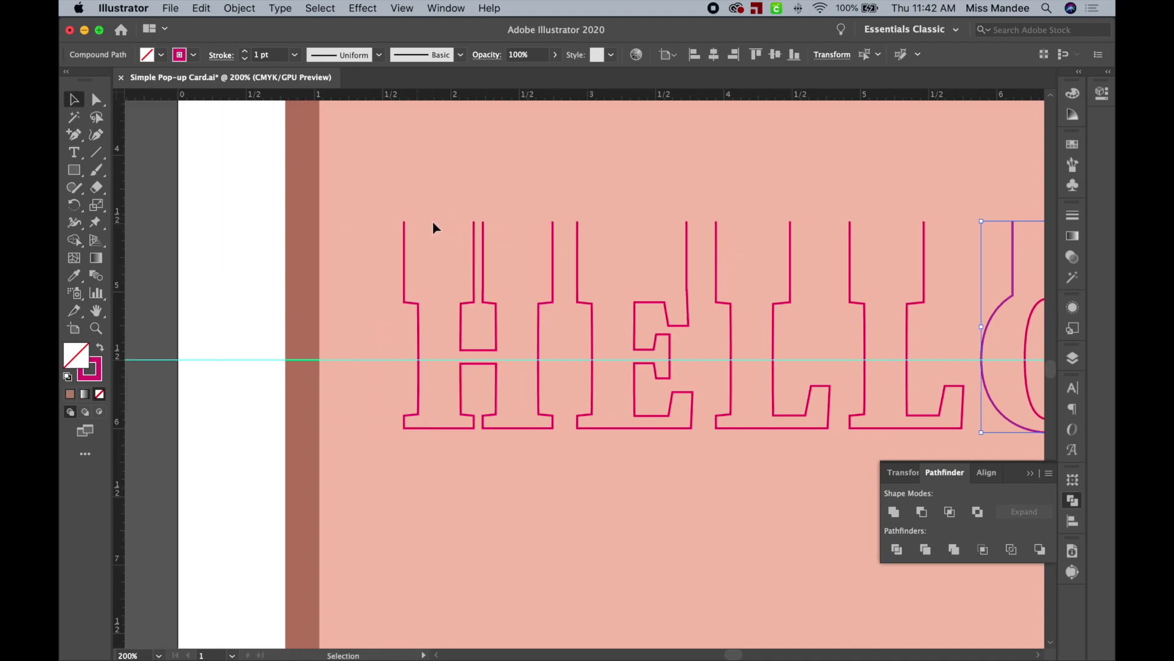
key("backslash")
mouse_move(693, 222)
left_mouse_down()
mouse_move(404, 221)
mouse_move(474, 221)
left_mouse_up()
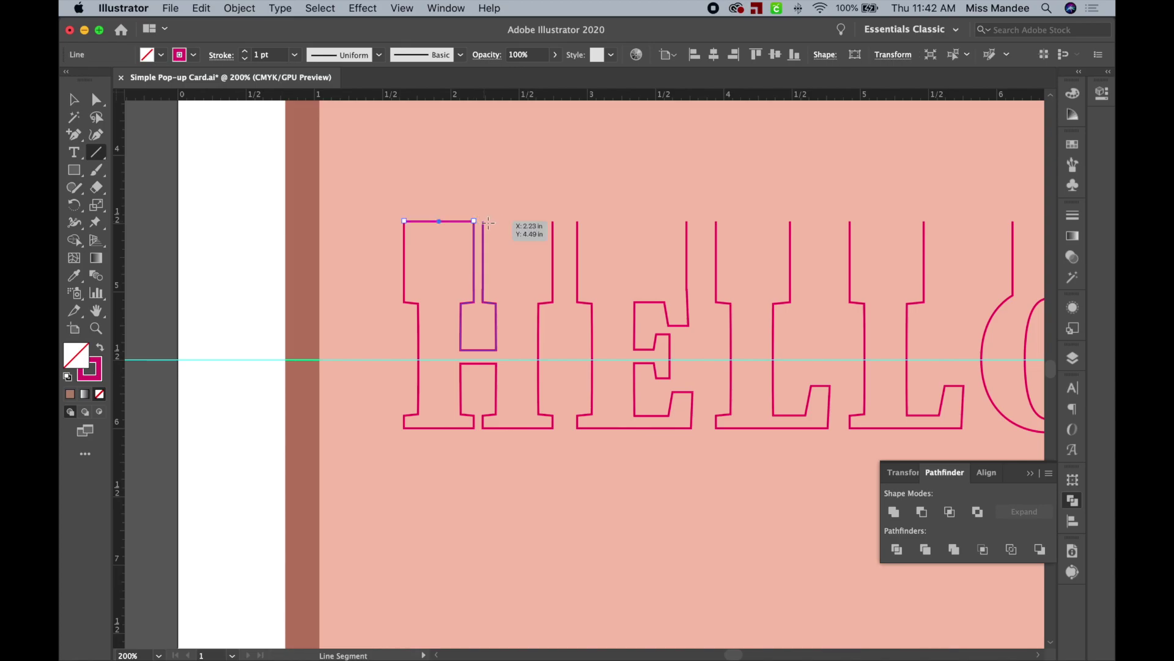
key("super+minus")
key("i")
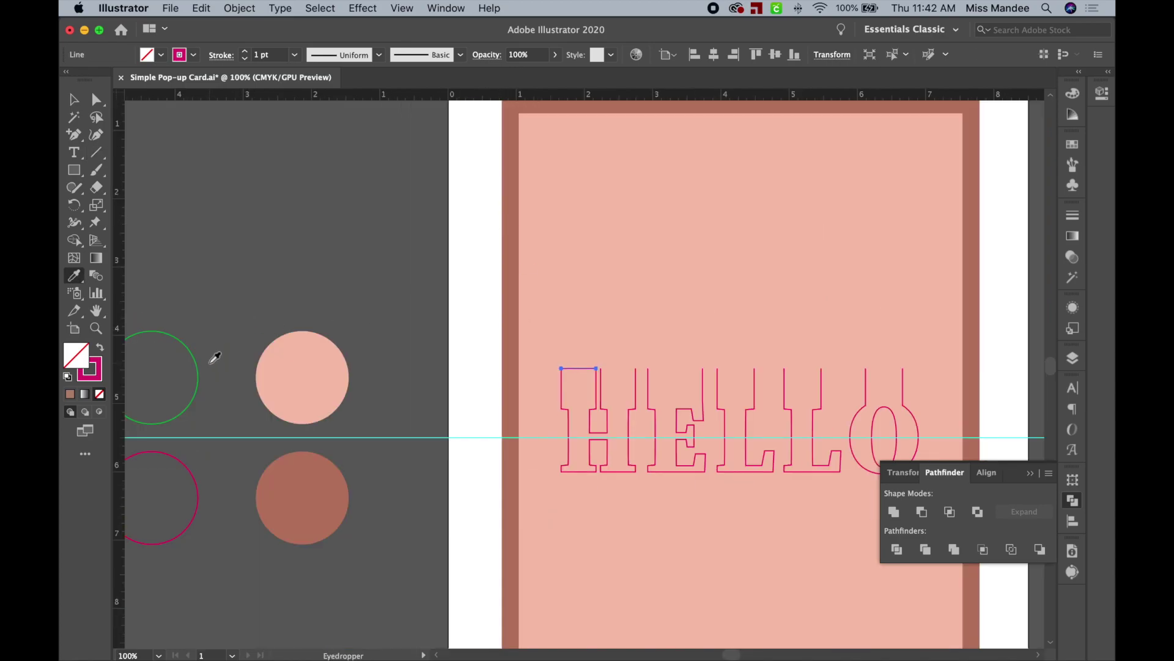
left_click(199, 365)
- Draw matching green lines across the open tops of the other H tab, the E, both Ls and the O
key("super+plus")
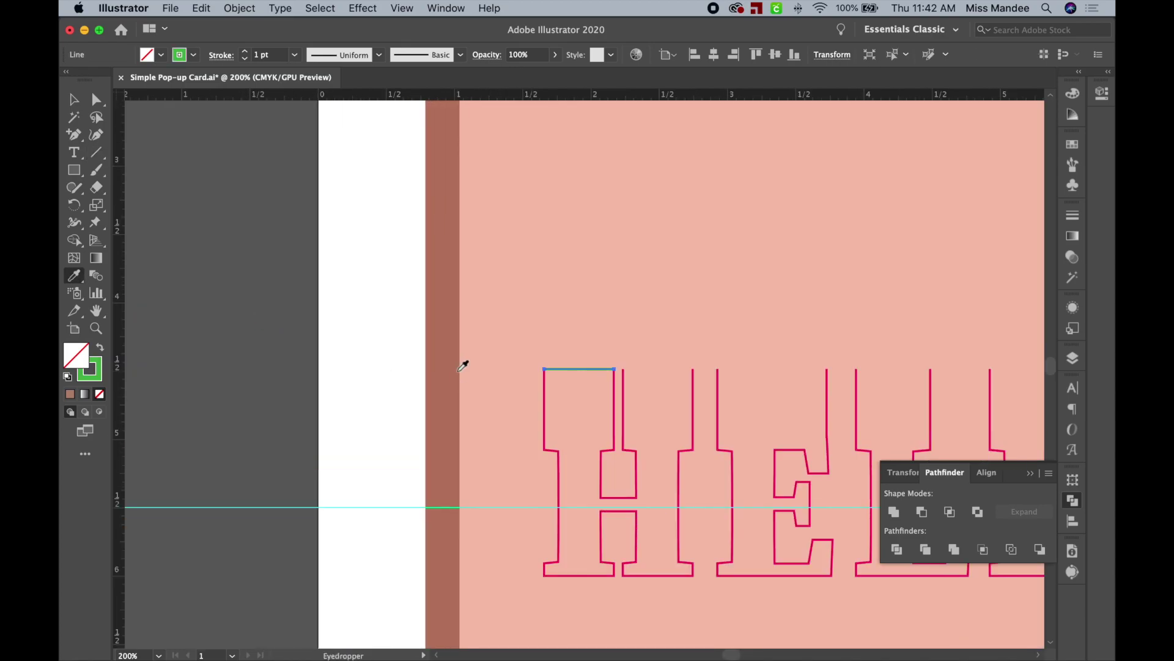
scroll(463, 366, "right", 3)
scroll(463, 366, "down", 2)
key("backslash")
left_click_drag(546, 334, 617, 334)
mouse_move(641, 333)
left_mouse_down()
mouse_move(750, 334)
mouse_move(717, 334)
left_mouse_up()
scroll(672, 342, "right", 5)
left_click_drag(777, 334, 852, 334)
left_click_drag(941, 334, 1014, 334)
scroll(700, 382, "down", 2)
scroll(701, 382, "down", 2)
scroll(701, 382, "right", 2)
key("v")
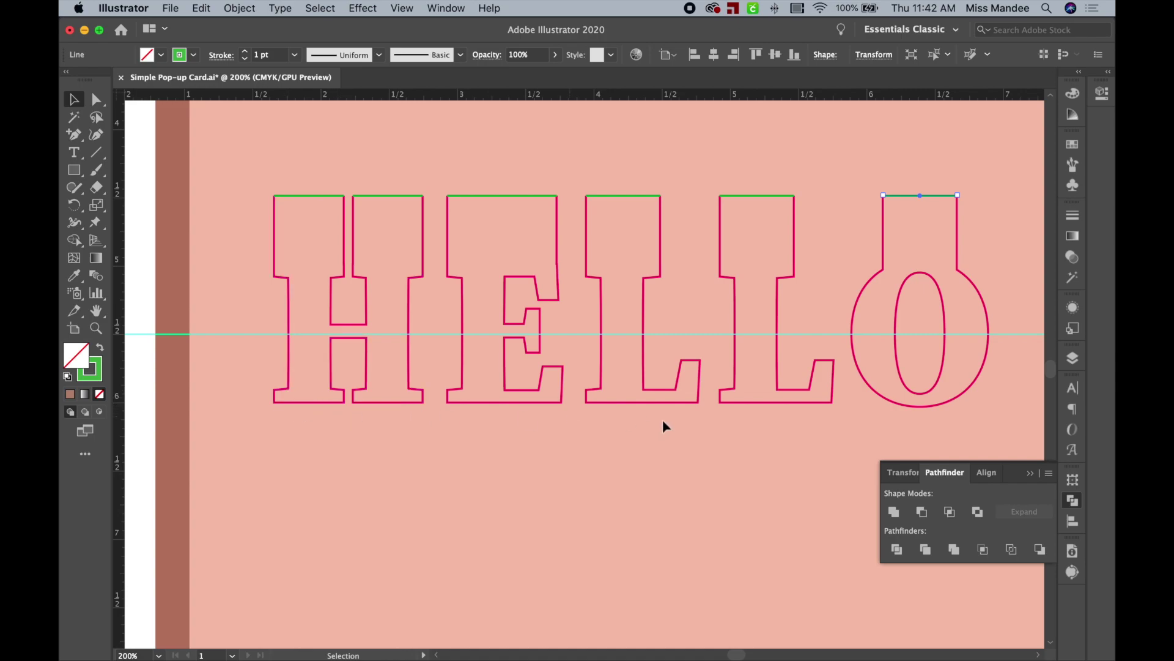
- Remove the magenta bottom edges of the H, E, both Ls and the O
key("a")
left_click(309, 402)
key("Delete")
left_click(388, 402)
key("Delete")
left_click(506, 402)
key("Delete")
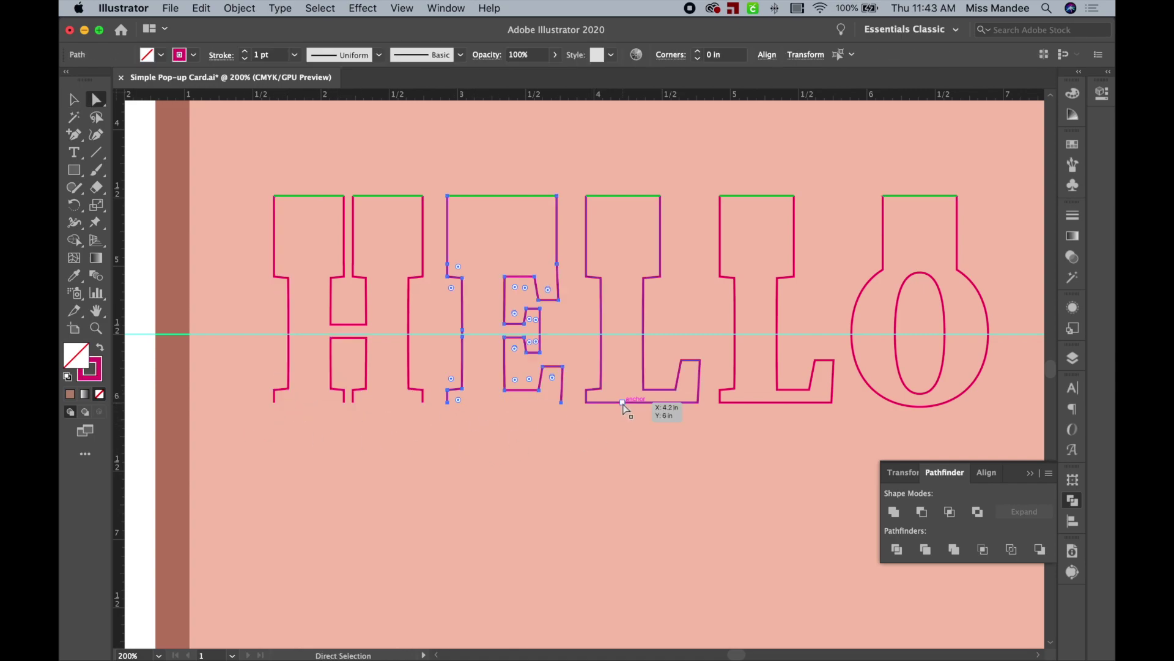
scroll(729, 402, "right", 3)
left_click_drag(730, 402, 850, 428)
key("Delete")
- Draw green lines across the open bottoms of the HELLO letters
key("backslash")
mouse_move(785, 402)
left_mouse_down()
mouse_move(835, 402)
mouse_move(662, 402)
left_mouse_up()
scroll(823, 384, "left", 2)
left_click_drag(641, 401, 389, 402)
left_click_drag(366, 401, 217, 402)
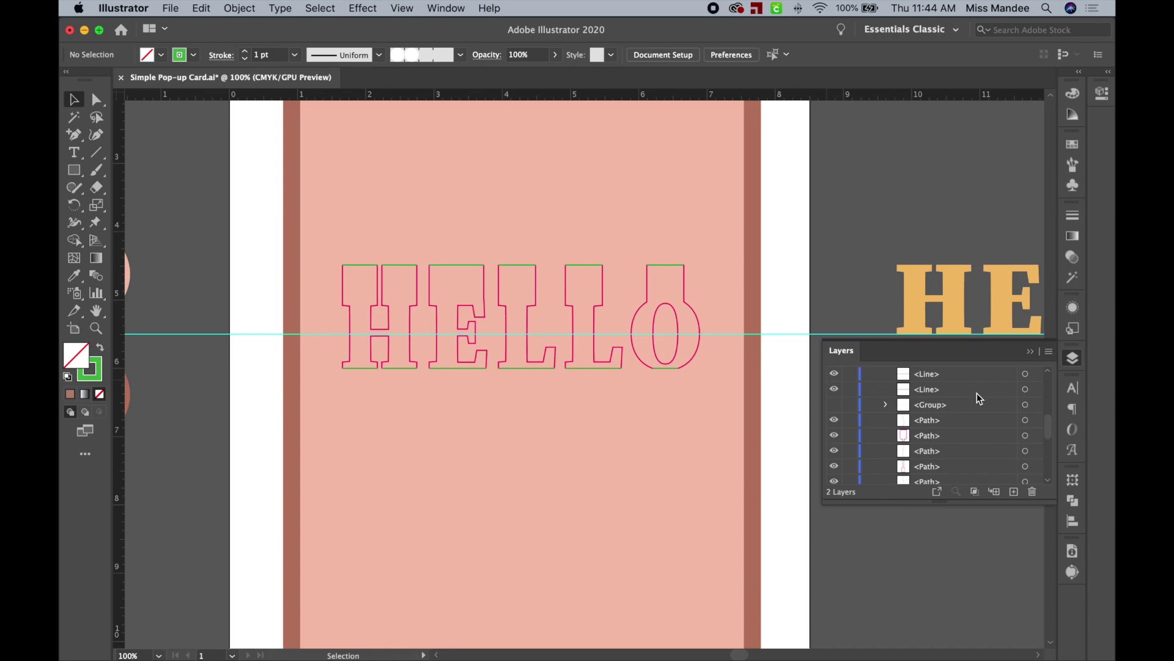
- Show the hidden tab-base line group and group it together with all the new green top and bottom lines
left_click(833, 404)
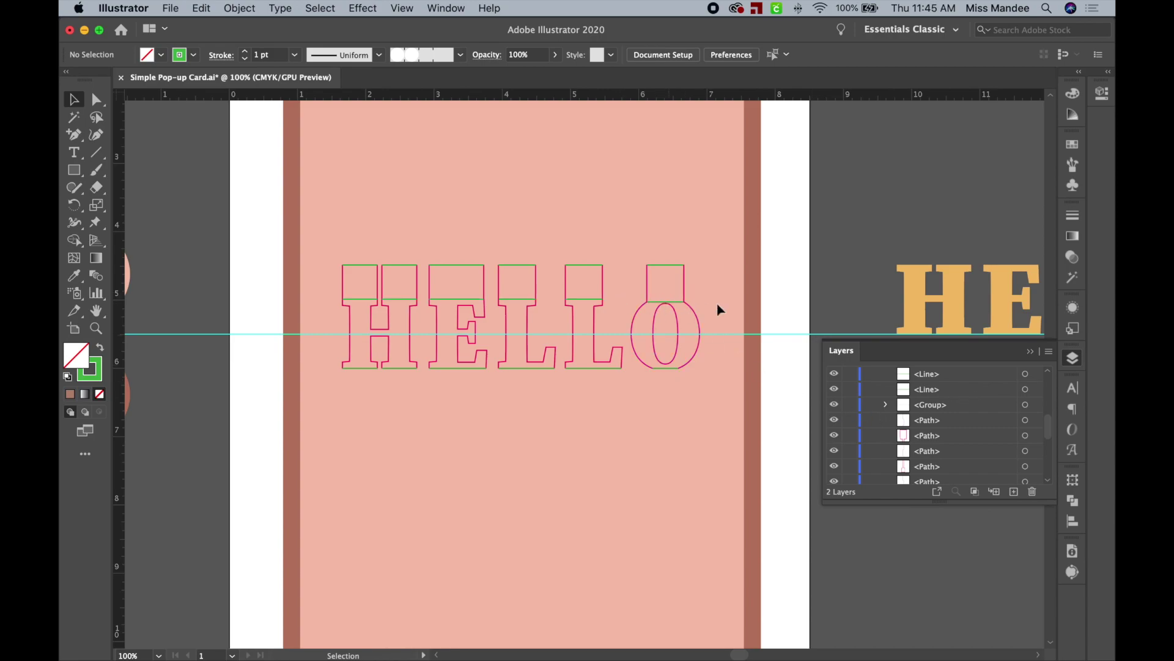
scroll(1027, 422, "up", 3)
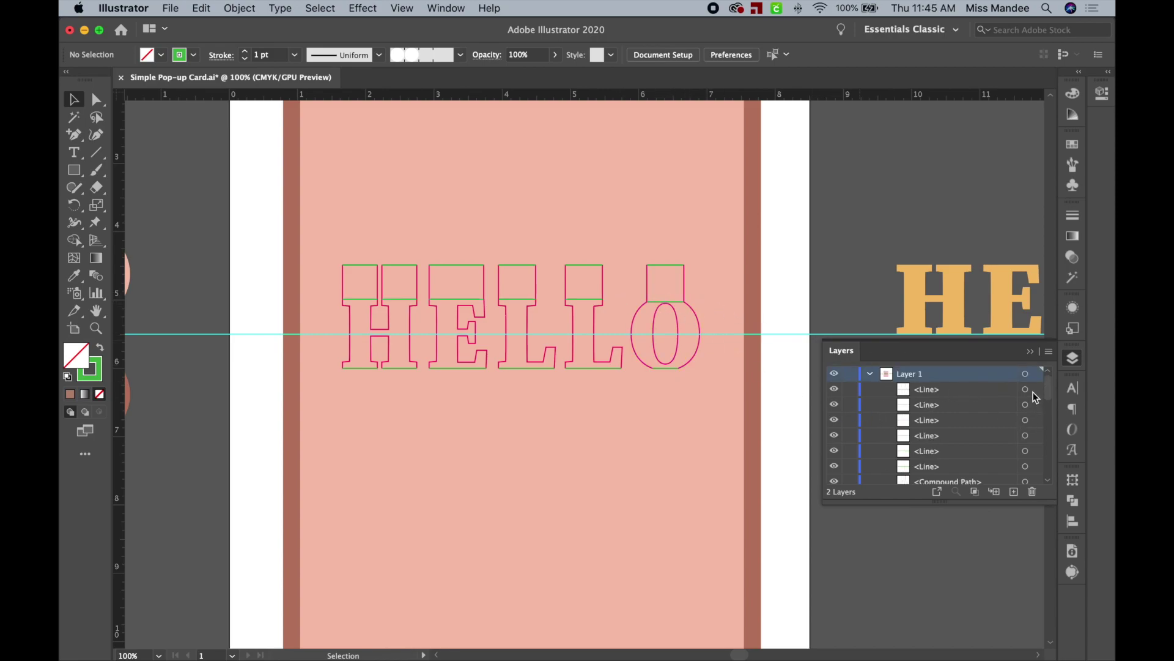
left_click_drag(1036, 394, 1036, 469)
scroll(1036, 469, "down", 2)
left_click(1036, 391)
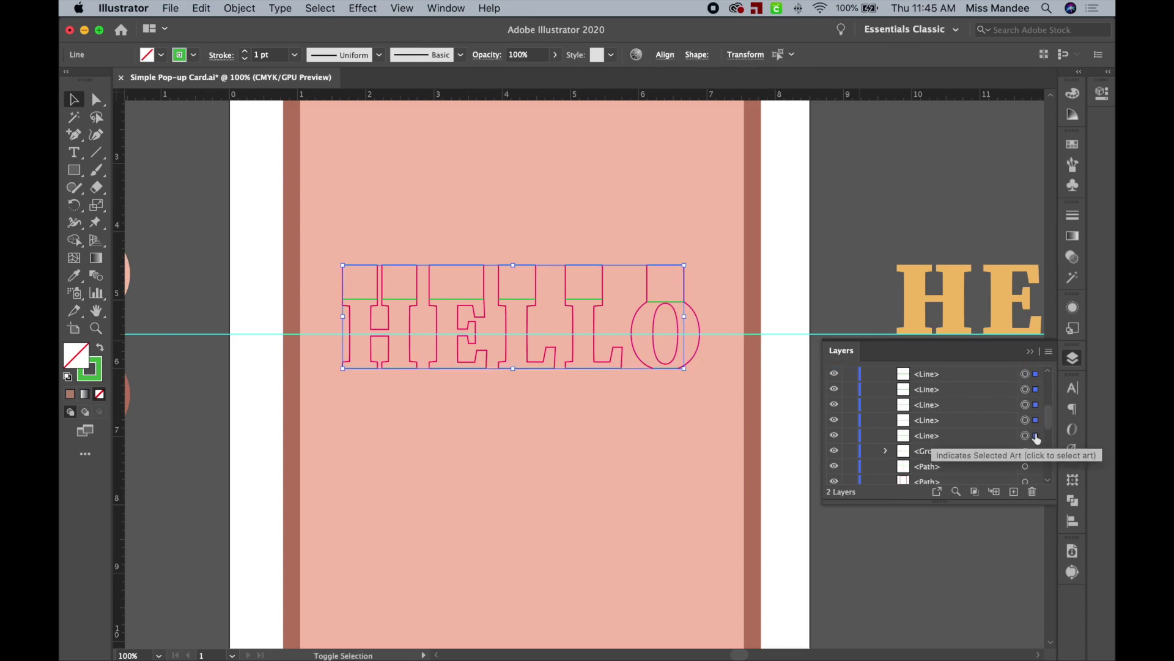
scroll(992, 416, "down", 3)
scroll(966, 449, "up", 5)
left_click(732, 376)
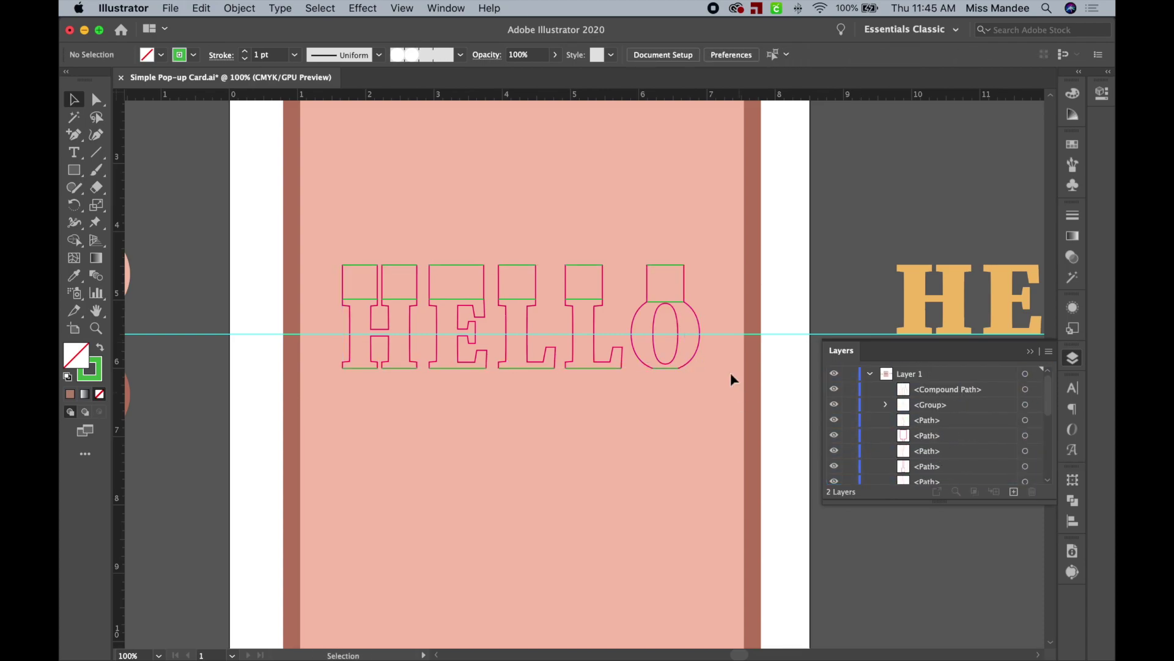
left_click(677, 265)
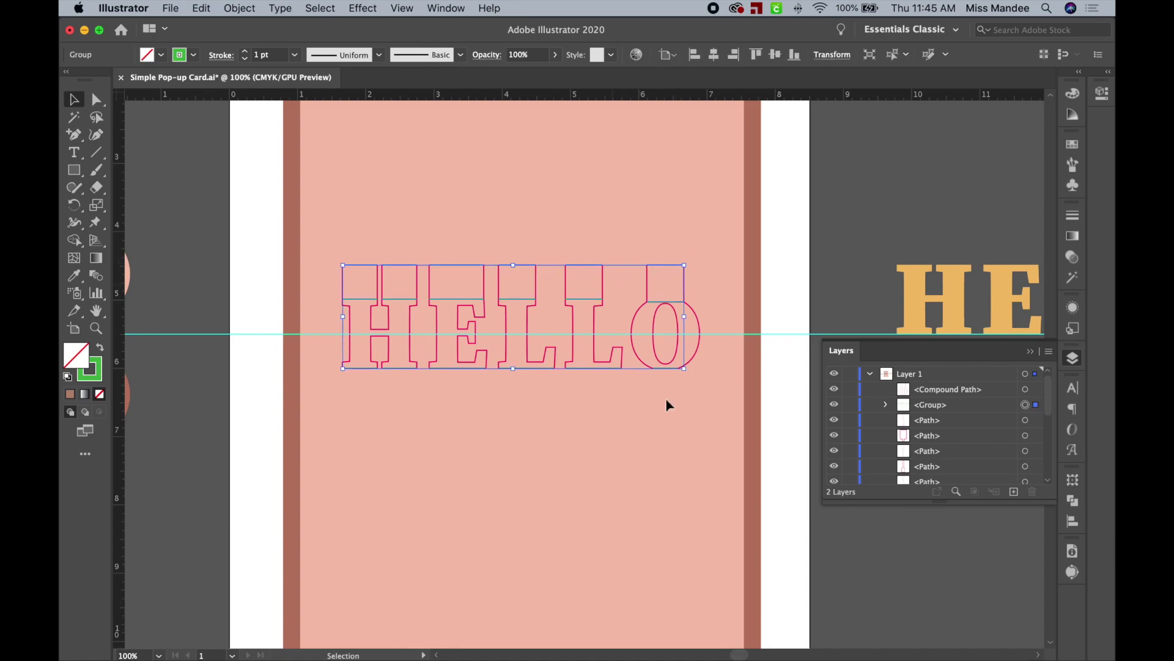
- Group all the magenta HELLO letter outlines, including the O's compound path
left_click(695, 318)
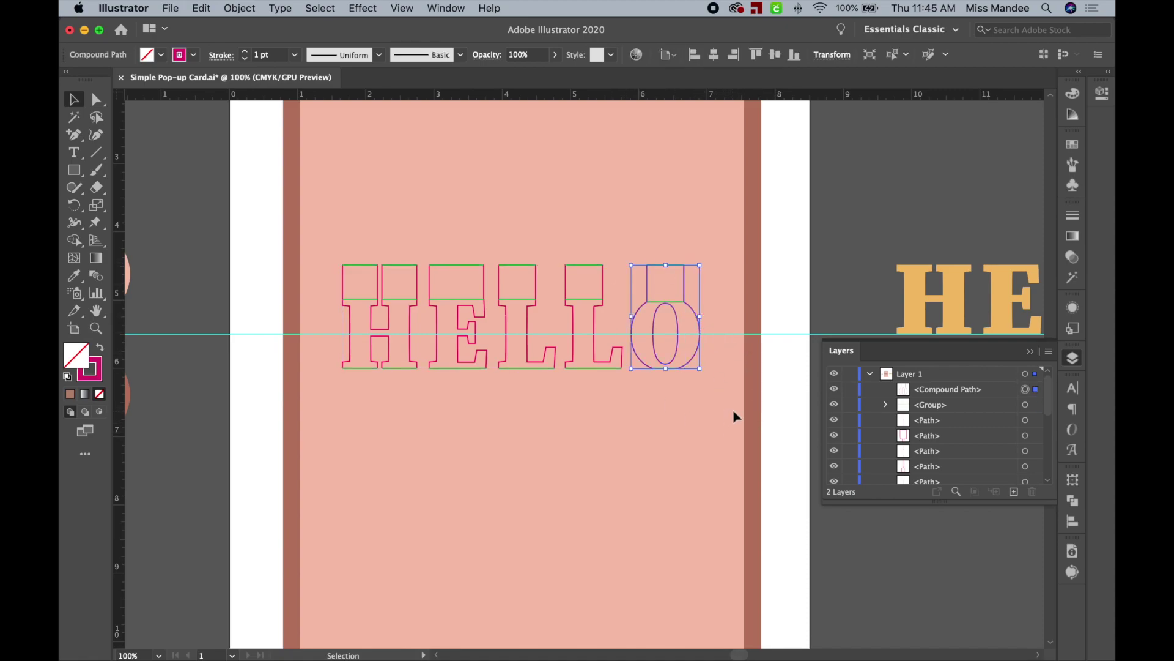
left_click_drag(306, 271, 313, 271)
left_click(445, 298, "shift")
key("super+g")
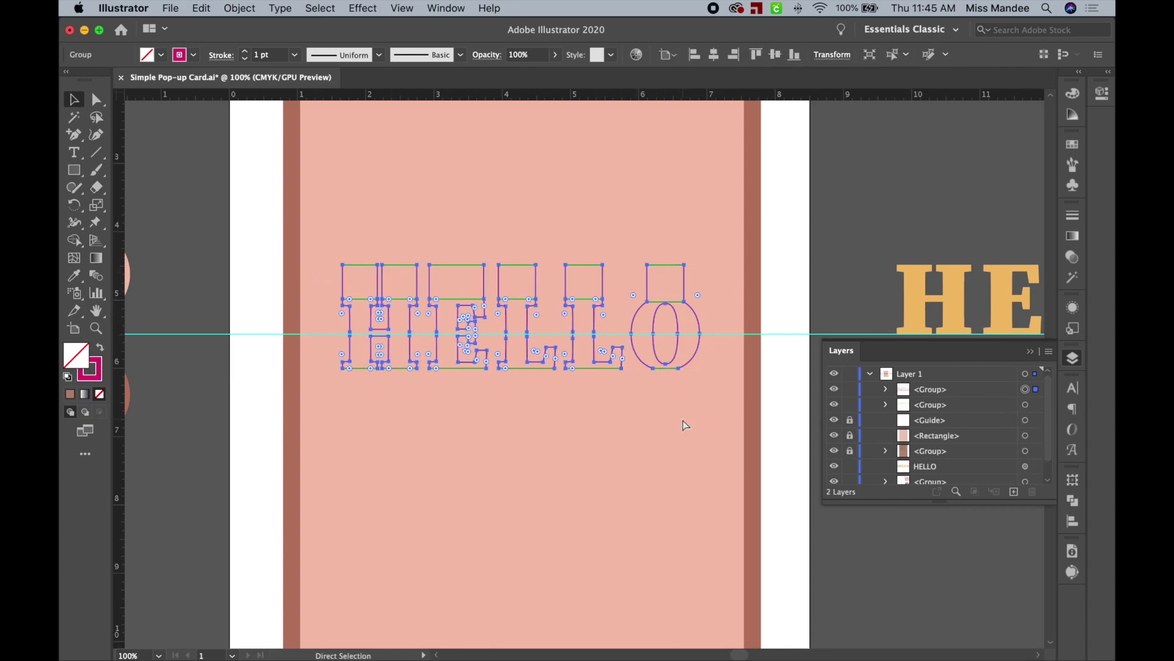
key("v")
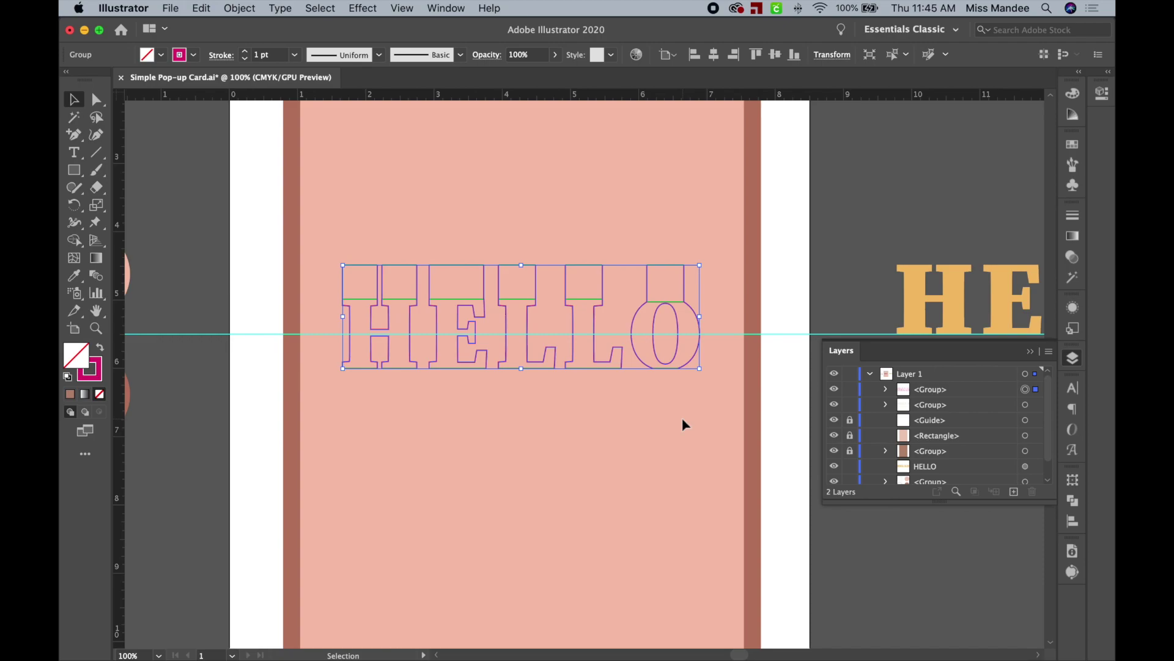
left_click(683, 419)
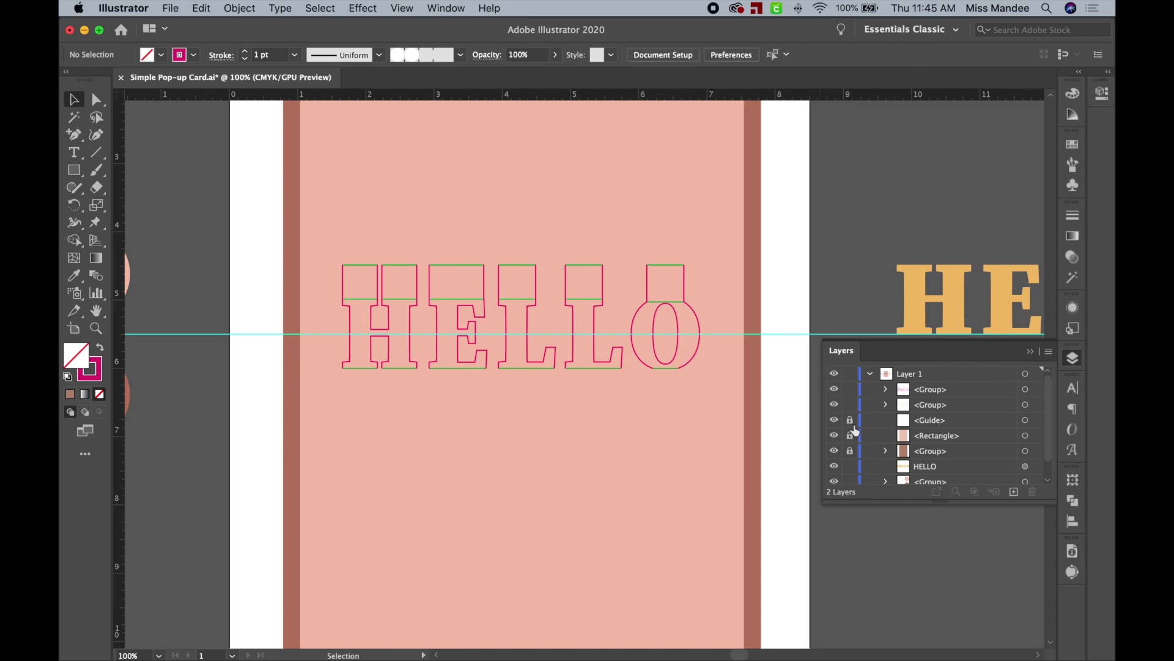
- Hide the centre guide and draw a horizontal line about 6.5 in long across the inner panel at the centre fold
left_click(834, 419)
scroll(559, 410, "left", 3)
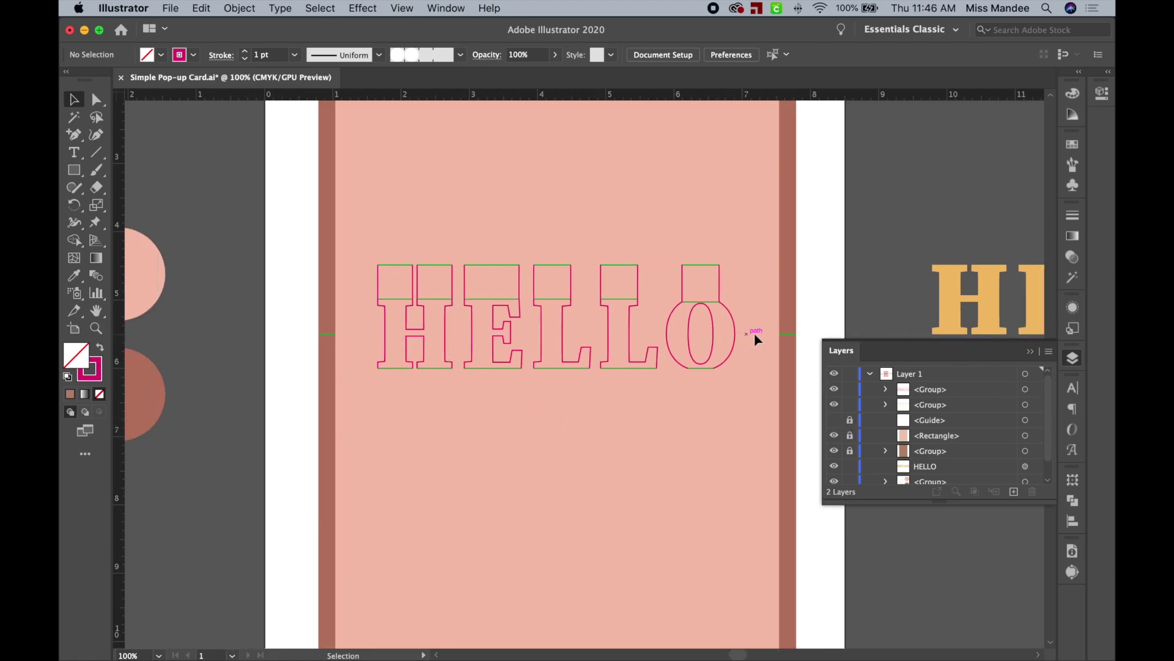
scroll(768, 321, "up", 5)
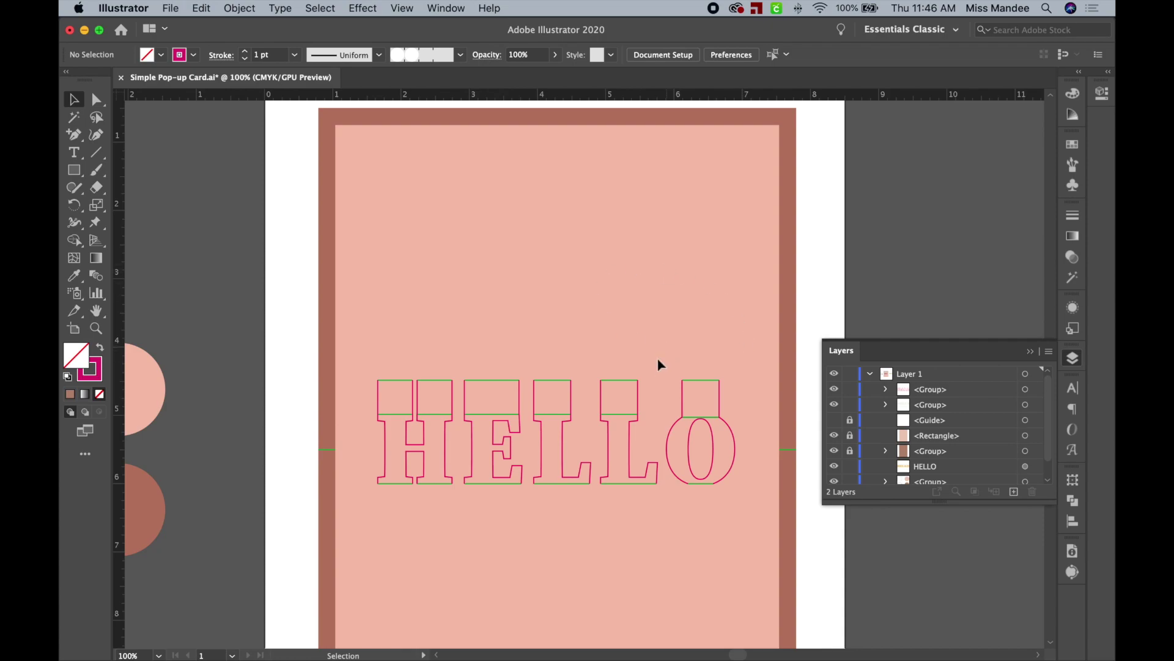
scroll(659, 361, "down", 4)
key("backslash")
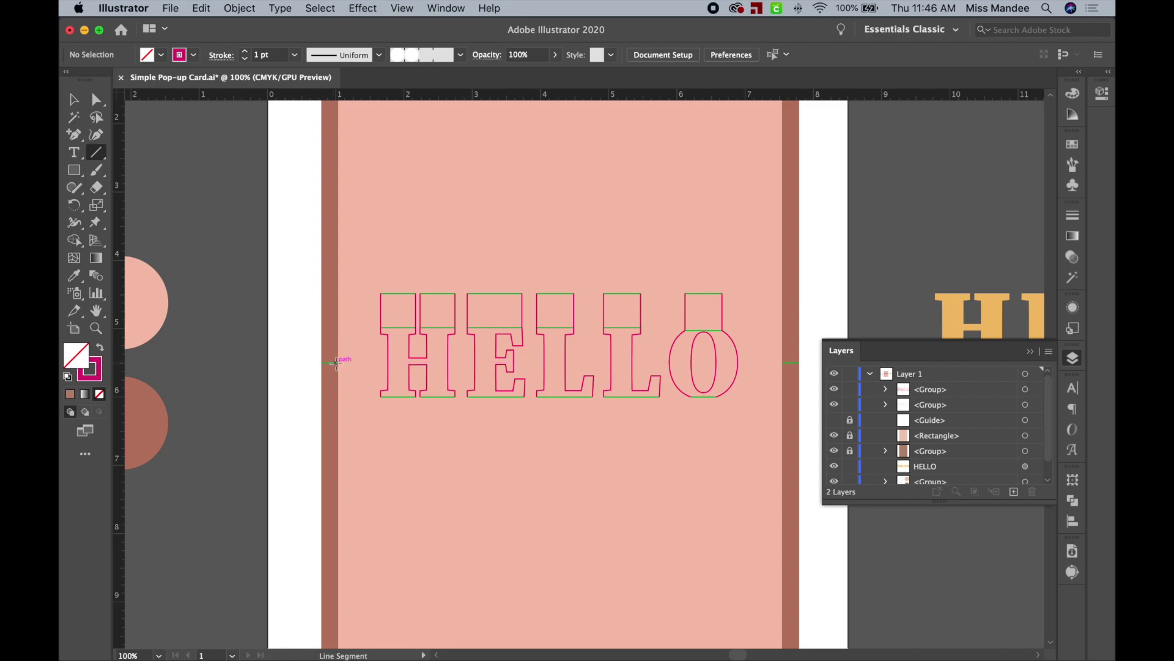
left_click_drag(337, 363, 783, 363)
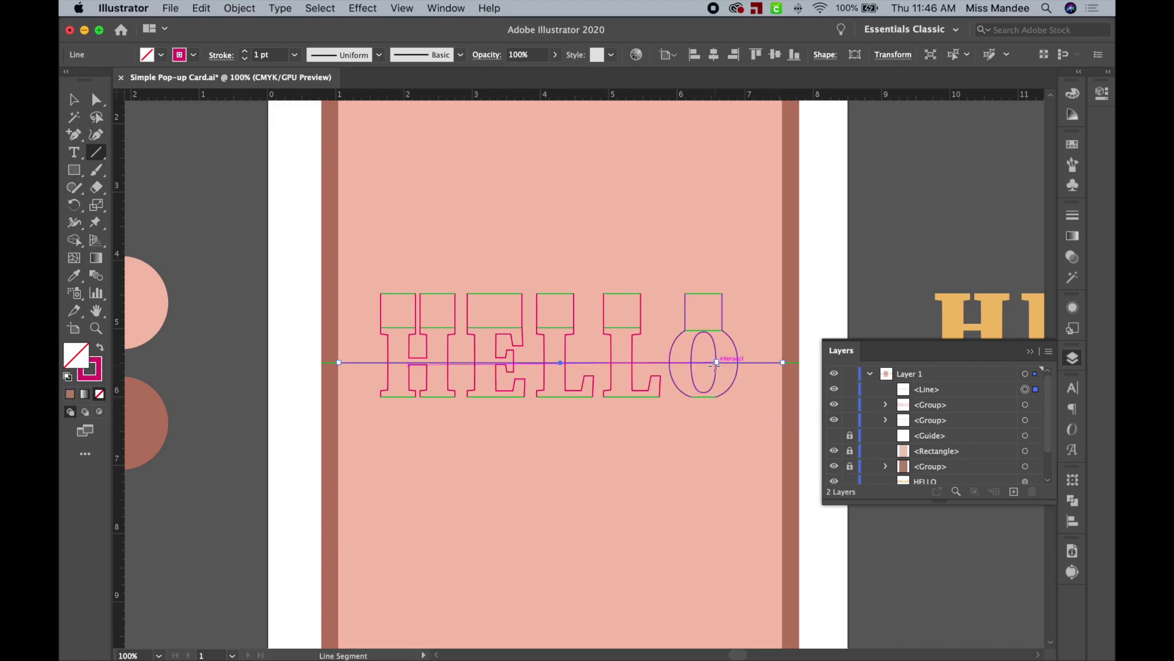
key("super+equal")
scroll(735, 391, "right", 2)
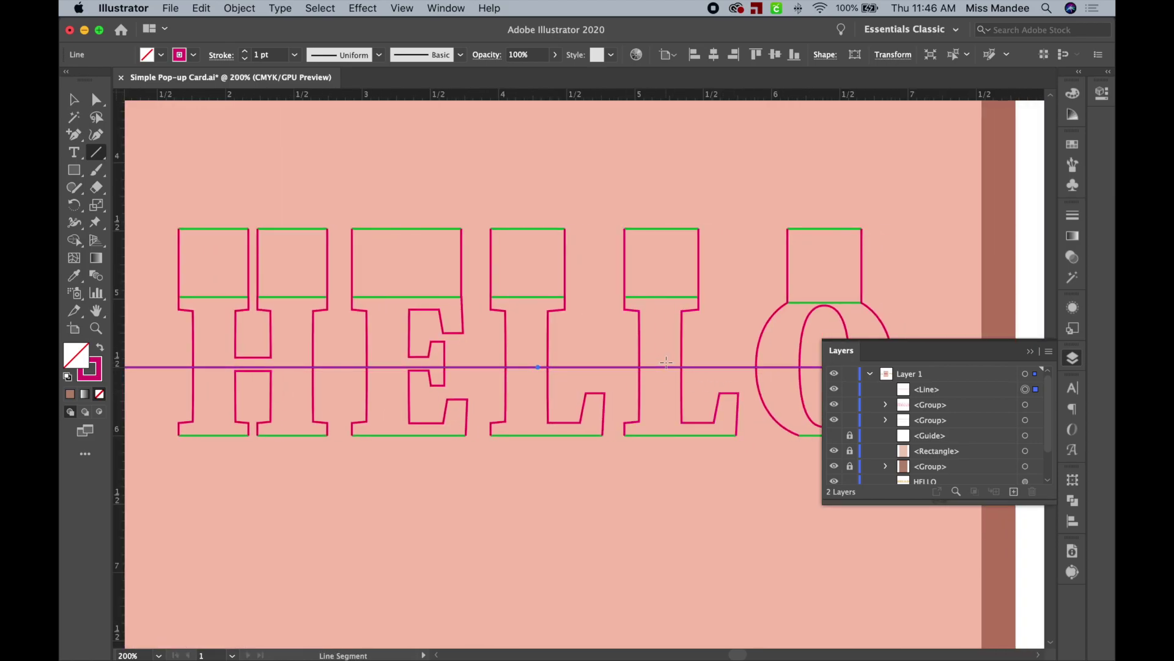
scroll(670, 367, "down", 2)
scroll(665, 361, "up", 2)
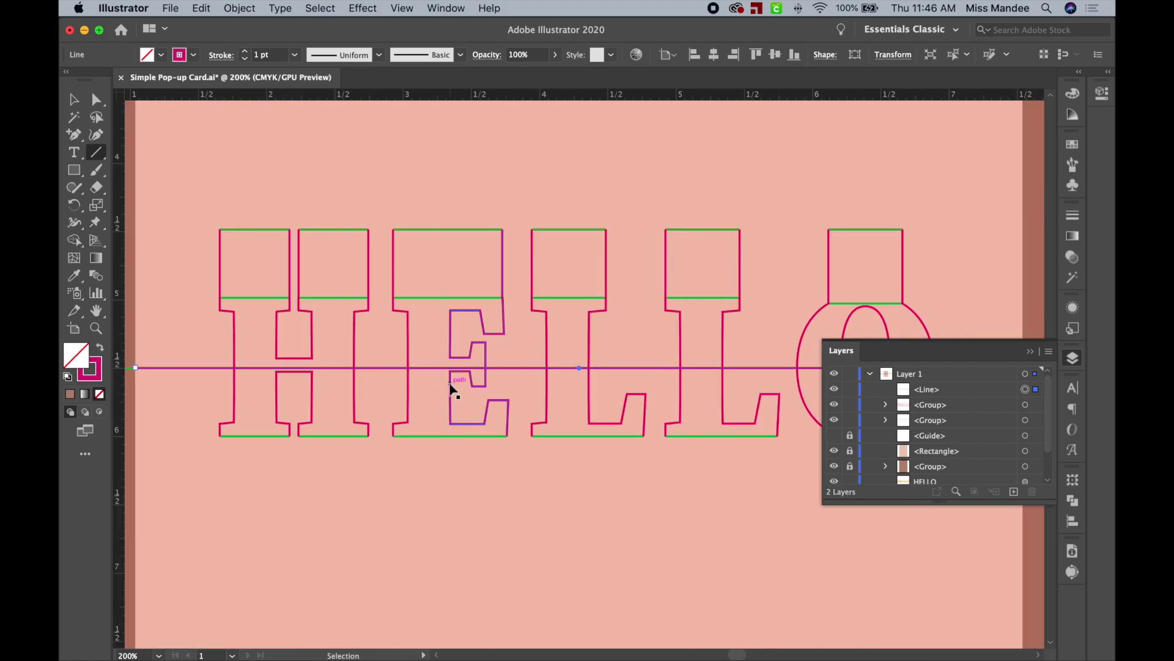
- Delete the full-width fold line and draw separate green centre-fold segments in the gaps between the HELLO letters and out to the inner panel's edges
key("Delete")
scroll(367, 385, "left", 3)
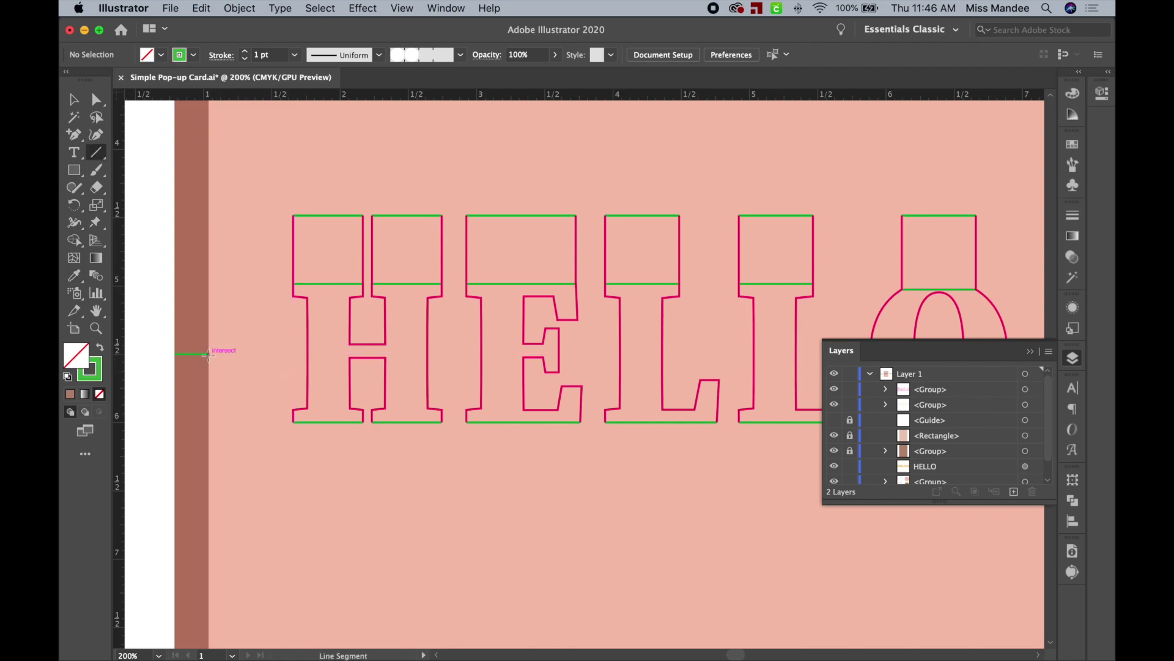
left_click_drag(201, 353, 307, 354)
left_click_drag(428, 353, 641, 376)
key("super+equal")
scroll(641, 376, "right", 3)
left_click_drag(547, 370, 701, 370)
scroll(543, 375, "right", 5)
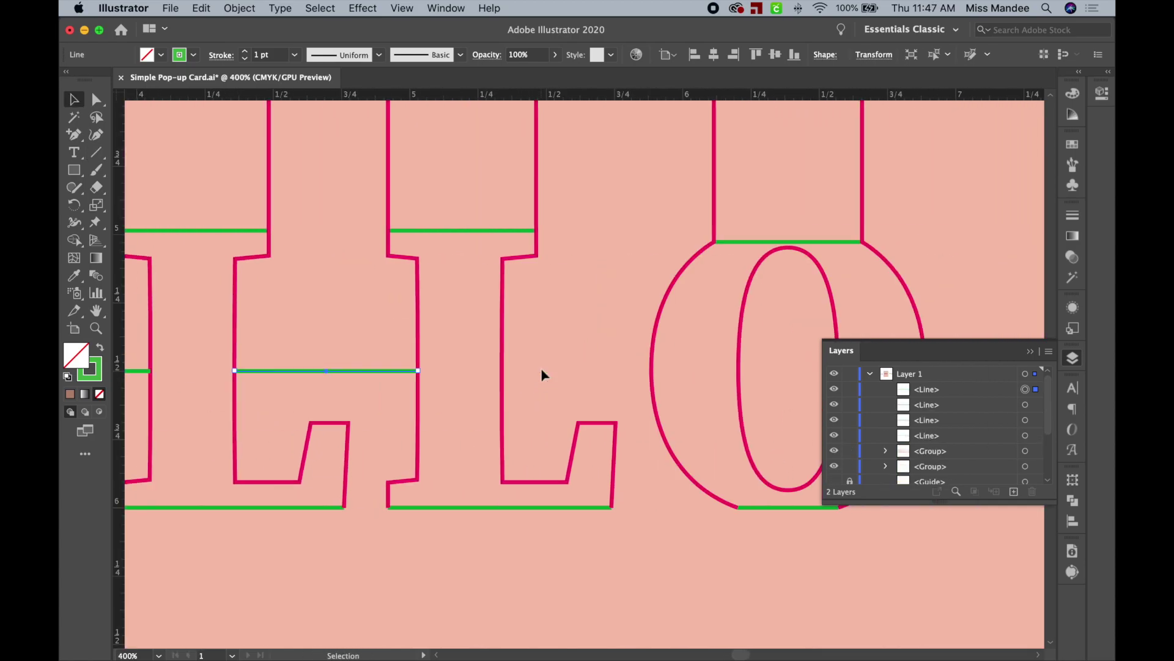
left_click_drag(485, 370, 635, 370)
scroll(506, 376, "right", 5)
left_click_drag(562, 370, 739, 370)
key("super+0")
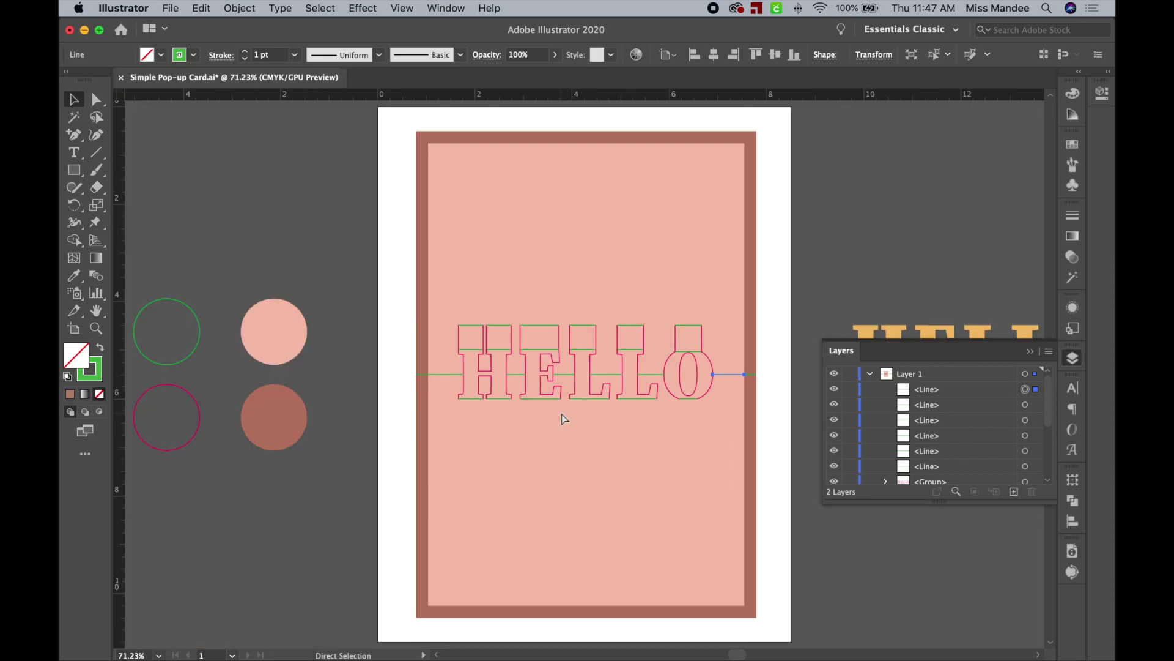
- Group the new centre-fold segments with the existing green fold lines
left_click(838, 422)
key("super+g")
key("super+shift+a")
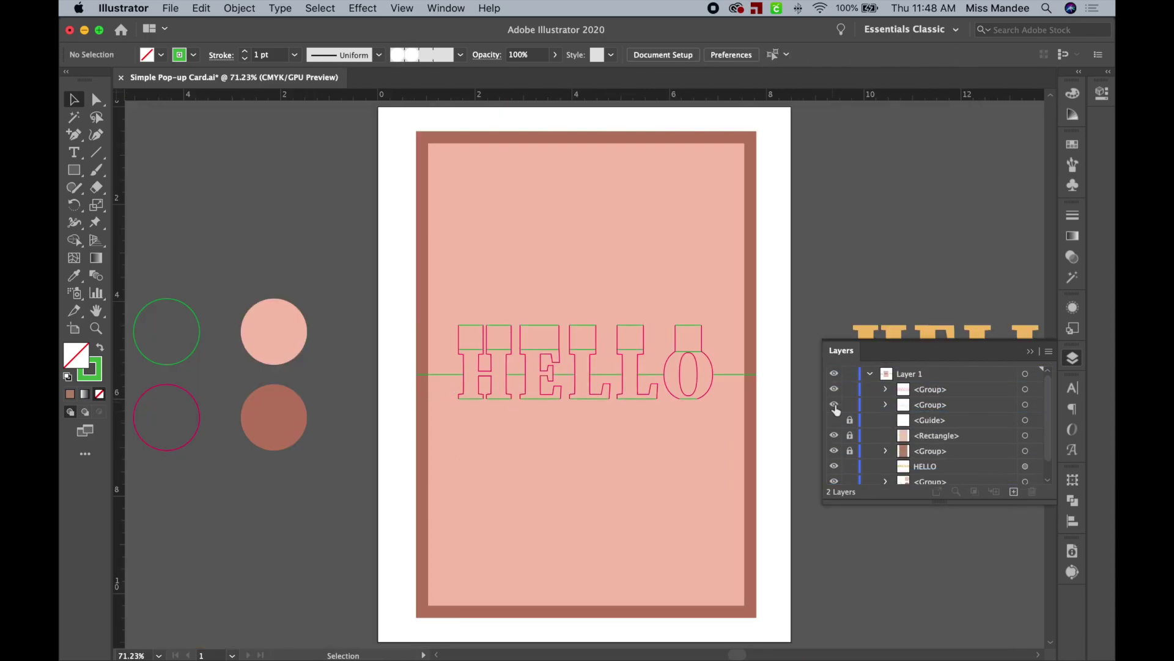
- Delete the leftover guide, the original HELLO text, the colour-swatch group and Layer 2
left_click(954, 421)
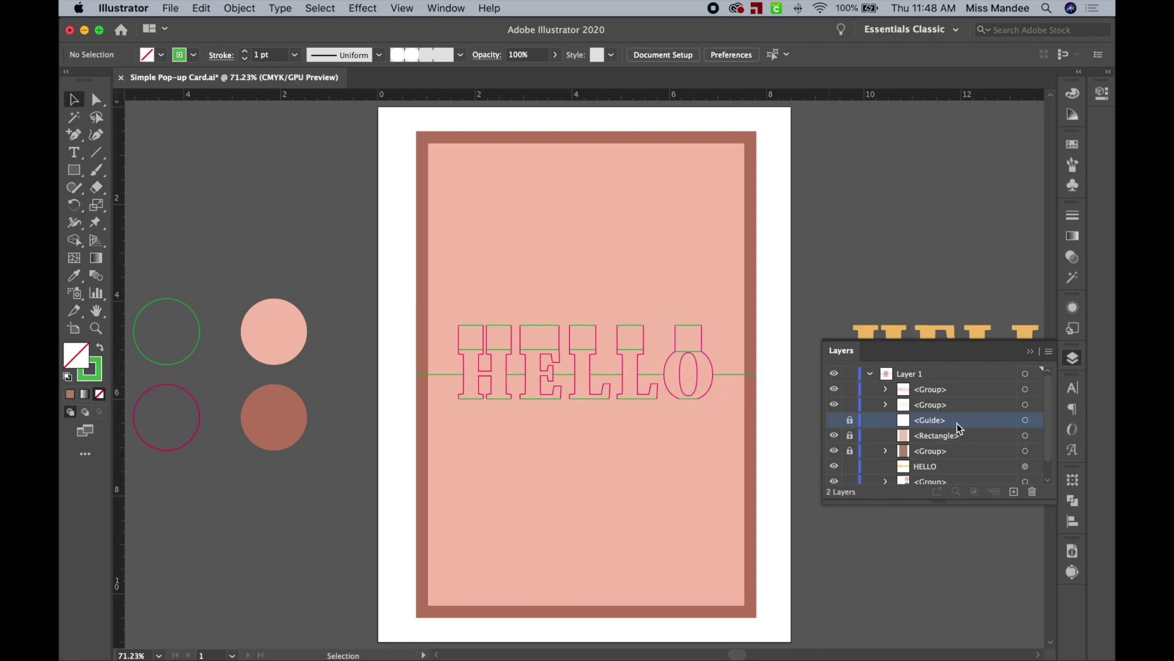
left_click(1032, 492)
left_click(925, 445)
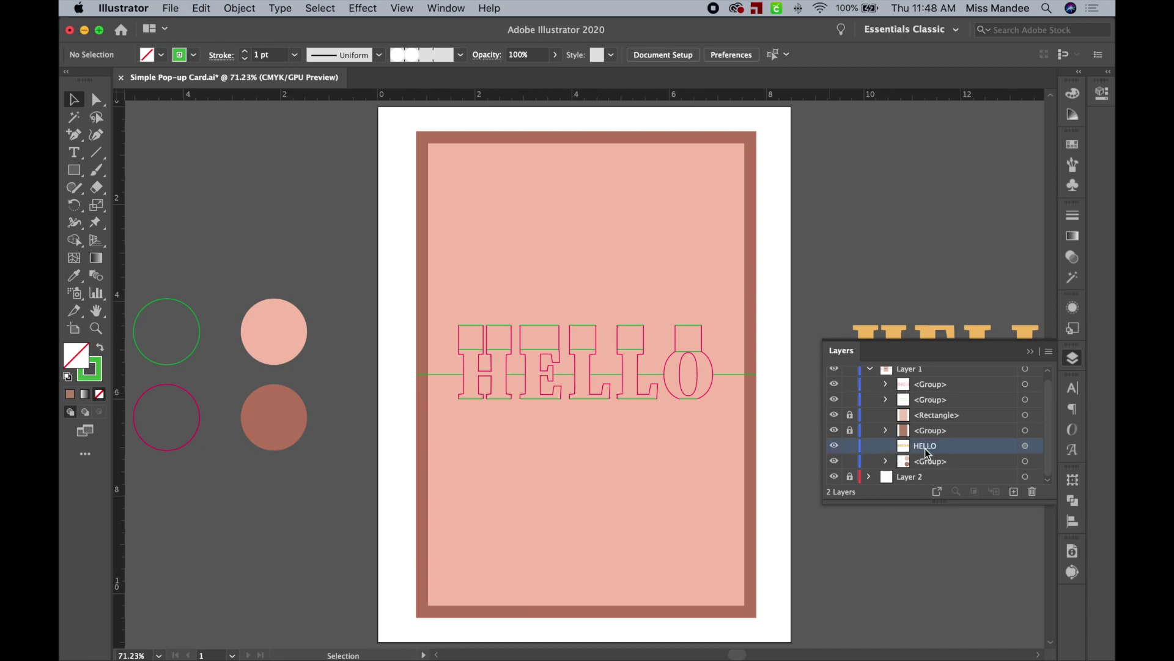
left_click(931, 461, "shift")
left_click_drag(931, 461, 1032, 493)
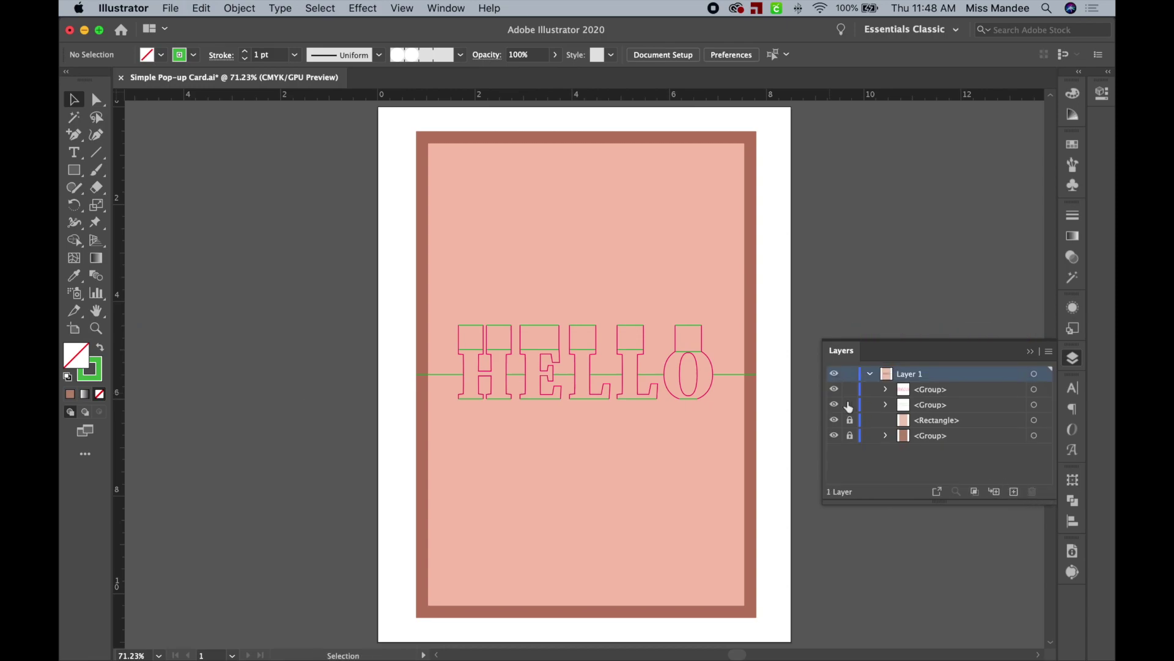
- Unlock the inner panel and the base, and group the inner panel with its cut and fold lines, leaving the base separate
left_click(850, 420)
left_click(850, 435)
left_click_drag(389, 246, 681, 438)
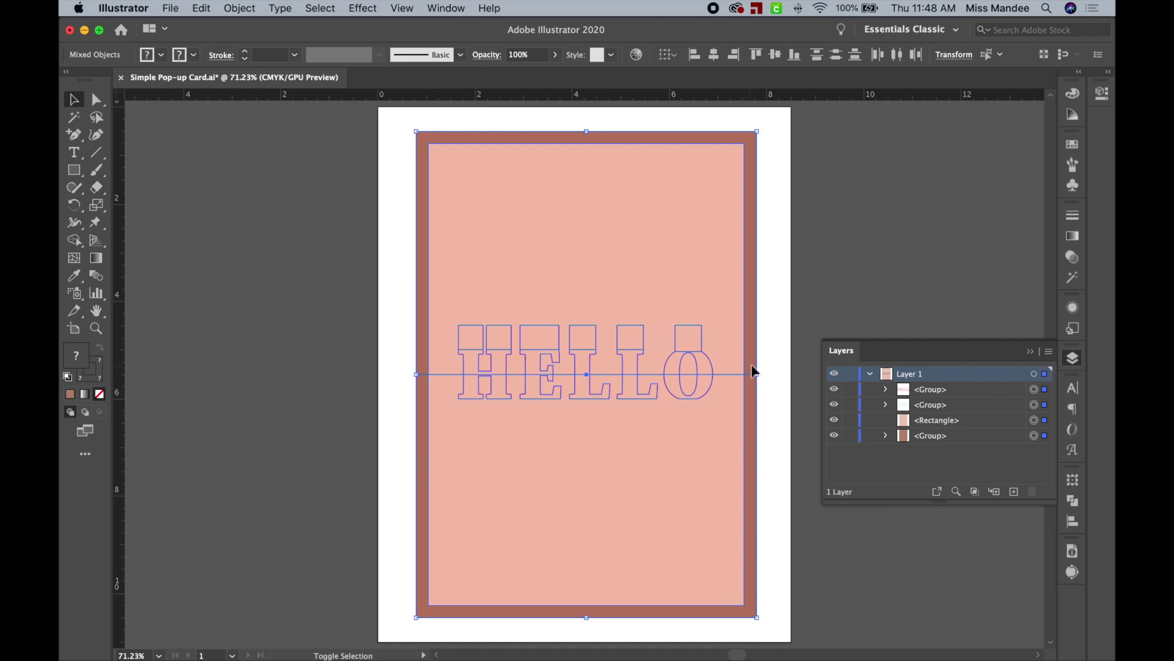
left_click(753, 385, "shift")
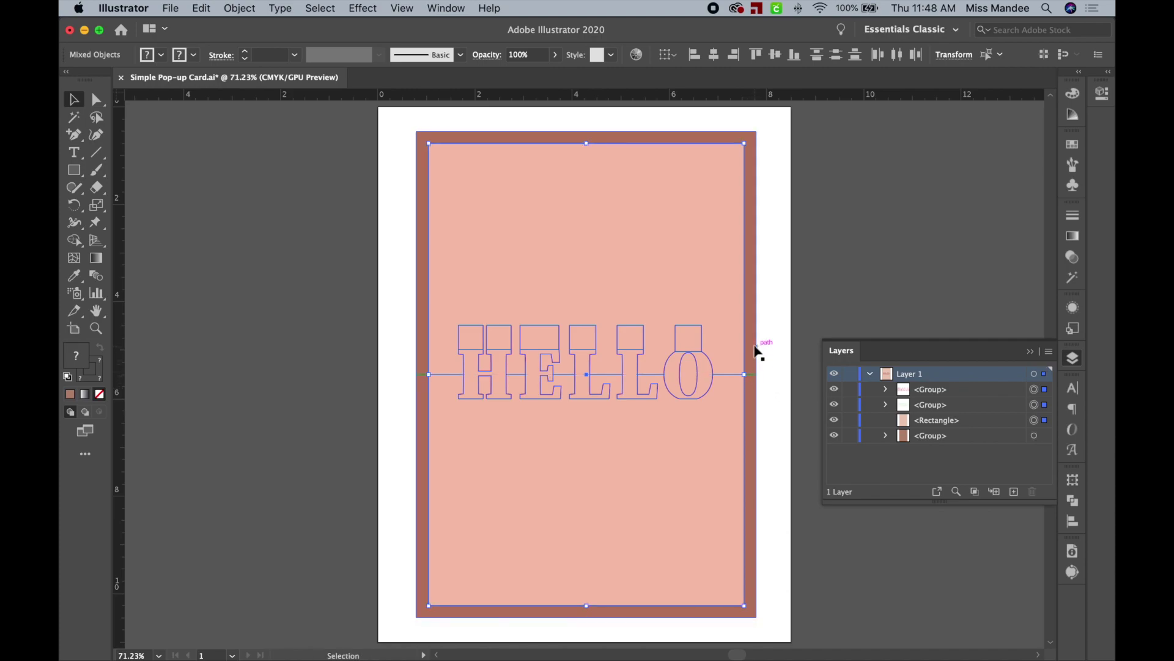
key("a")
key("super+g")
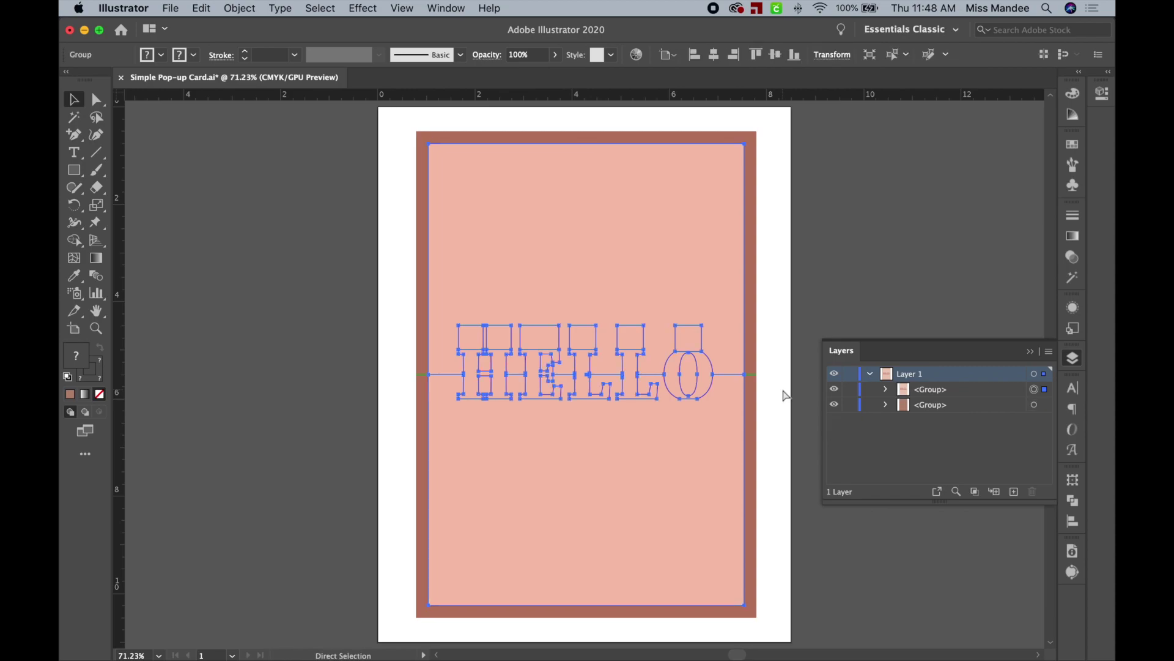
key("v")
left_click(772, 373)
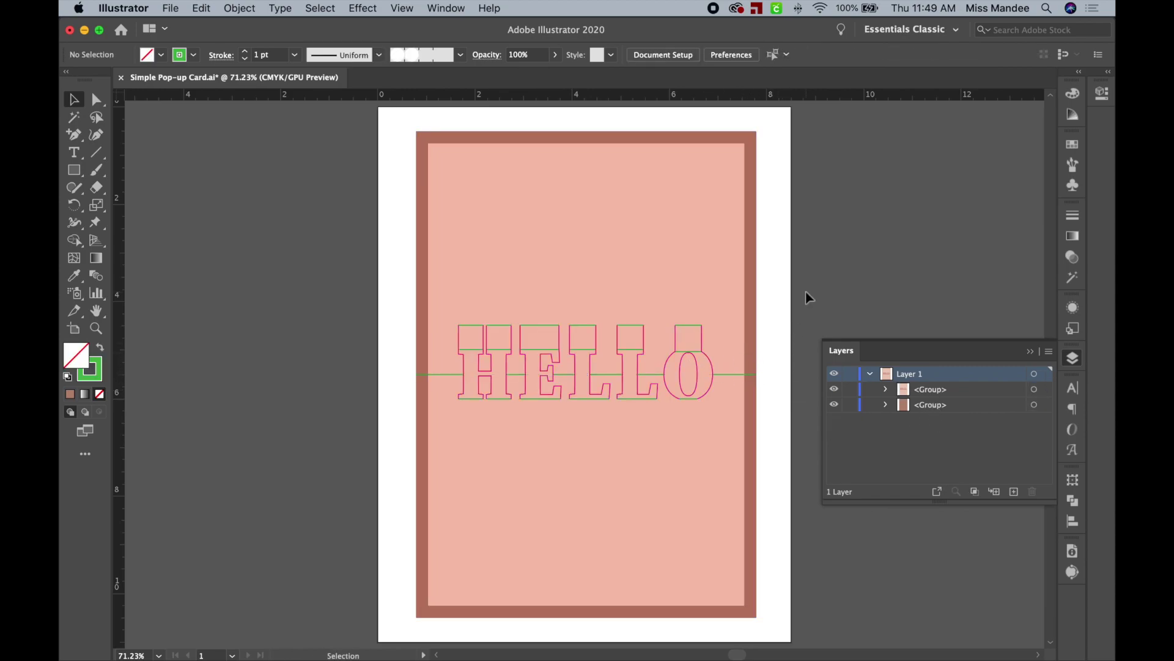
- Save the design to the Desktop as Simple Pop-up Card in a vector format for the cutting software
key("super+shift+s")
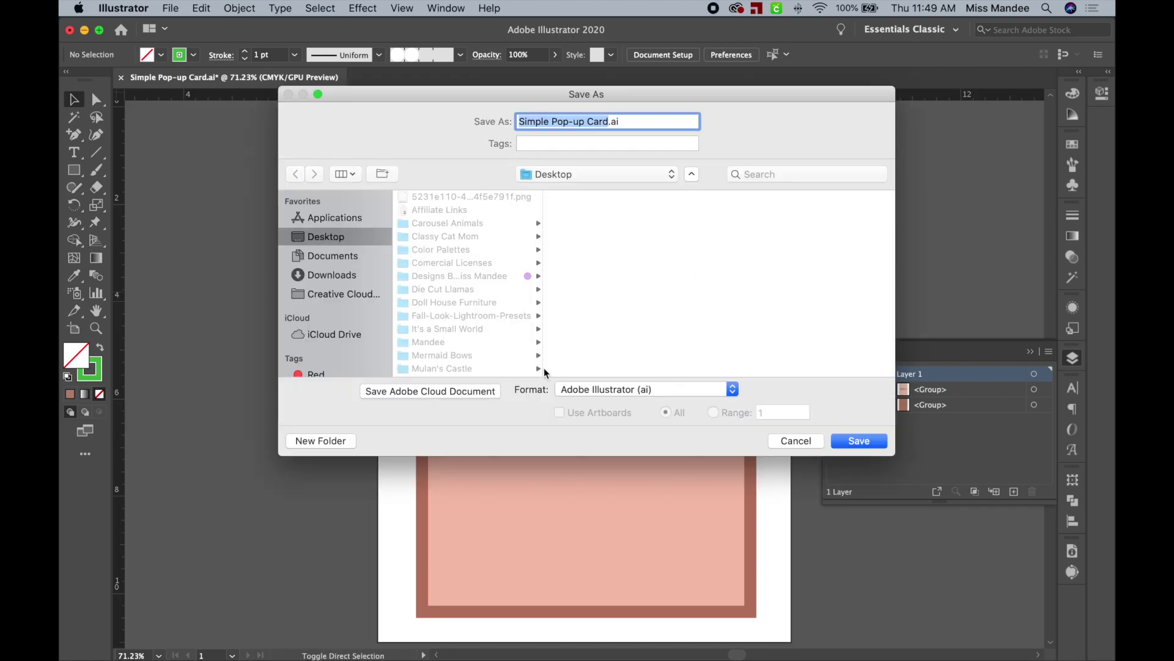
left_click(658, 392)
left_click(616, 455)
left_click(872, 443)
left_click(713, 388)
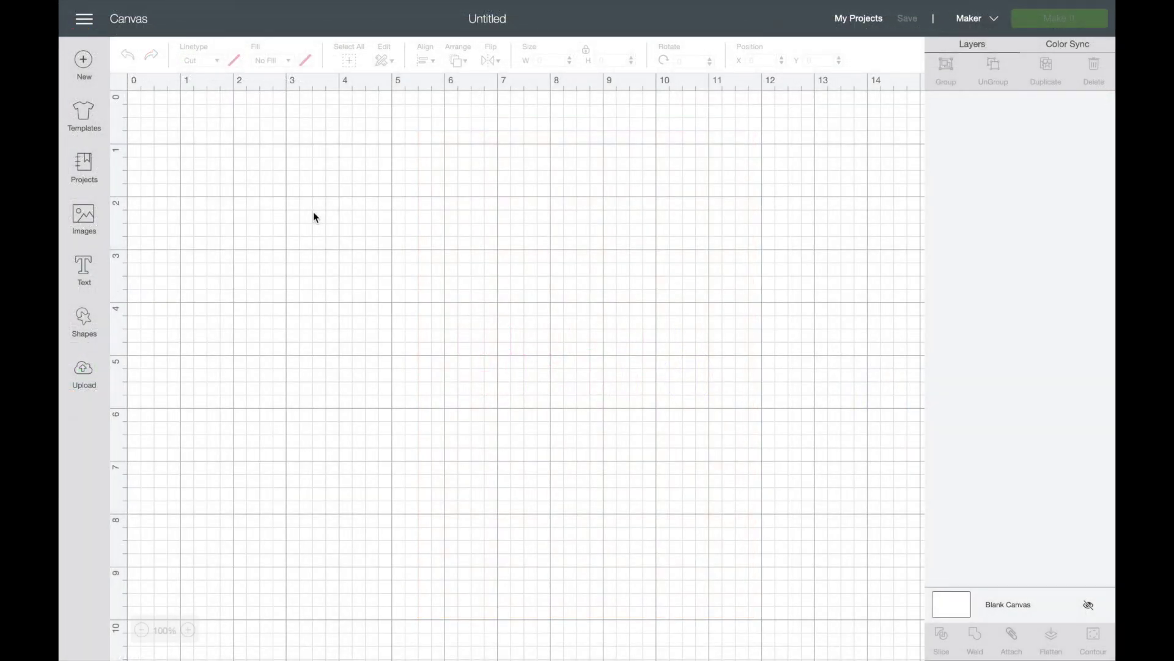
- Switch to Cricut Design Space, upload the Simple Pop-up Card file and save it under that image name
left_click(89, 374)
left_click(354, 289)
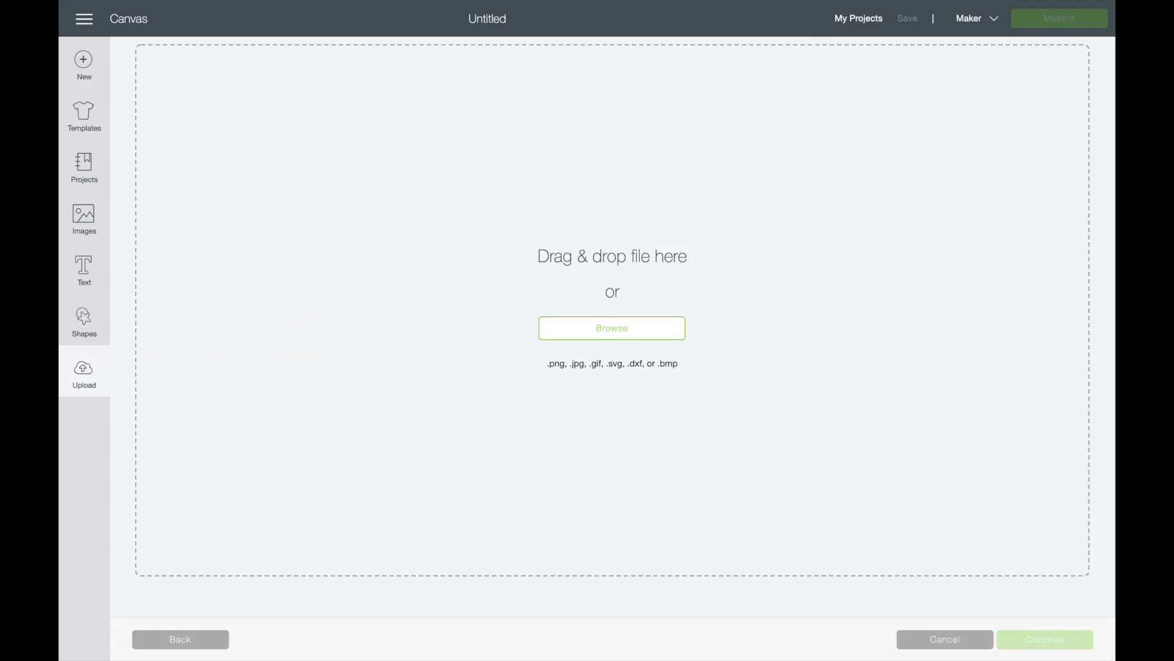
left_click_drag(917, 428, 572, 355)
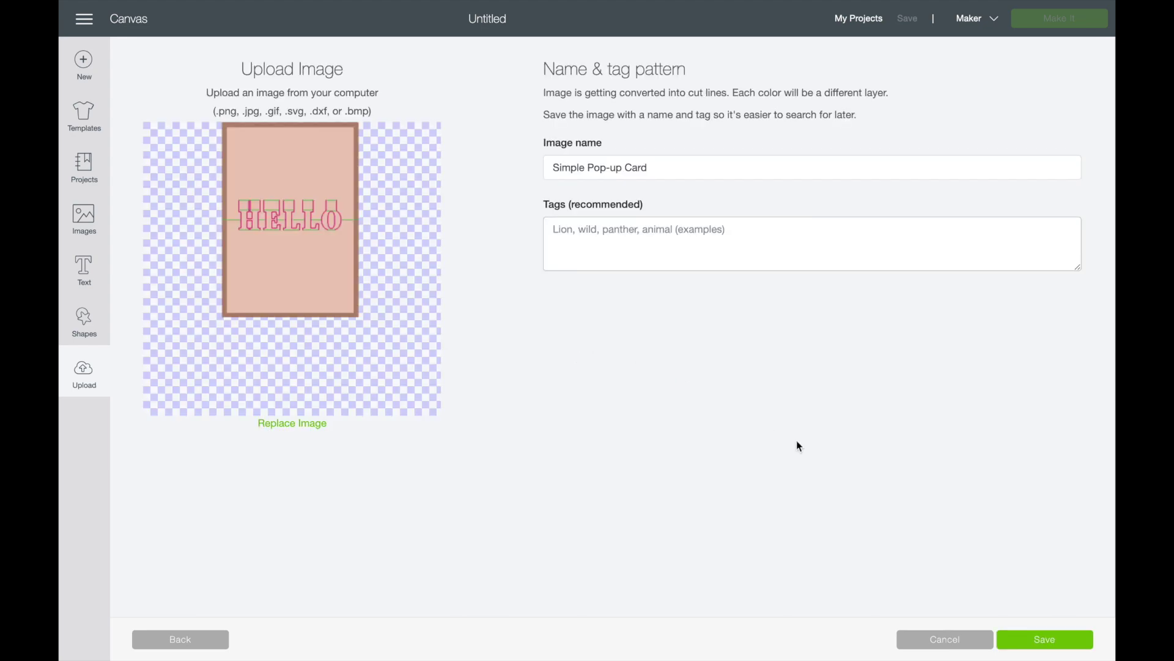
left_click(1050, 640)
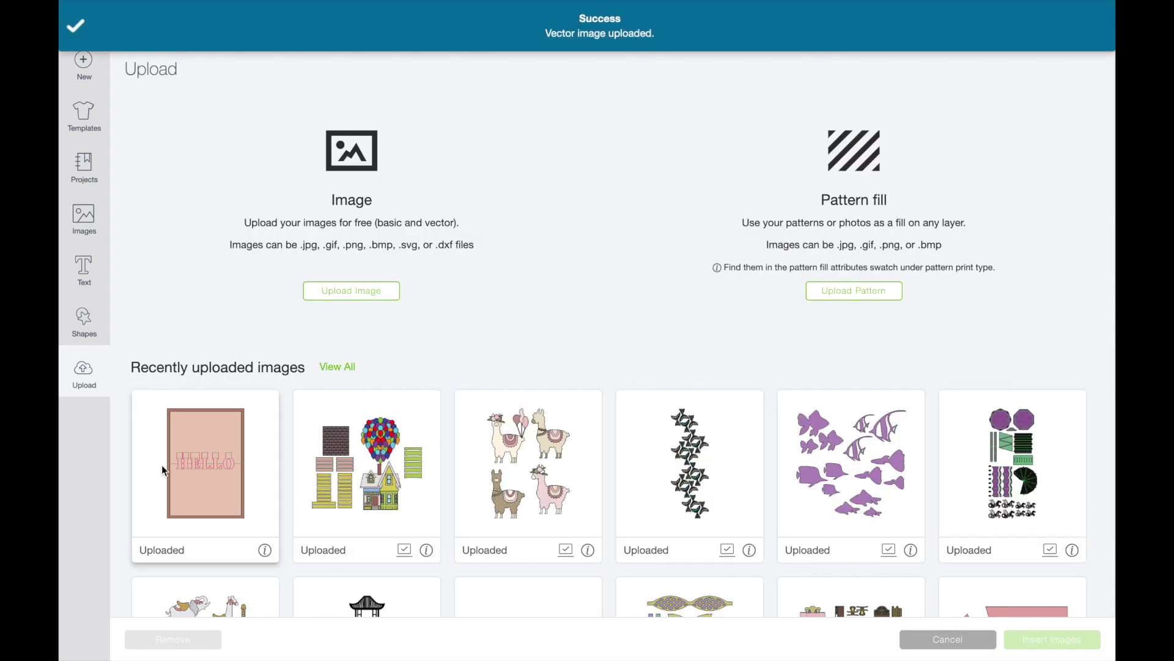
- Insert the uploaded pop-up card onto the canvas and ungroup the base from the inner panel
left_click(207, 474)
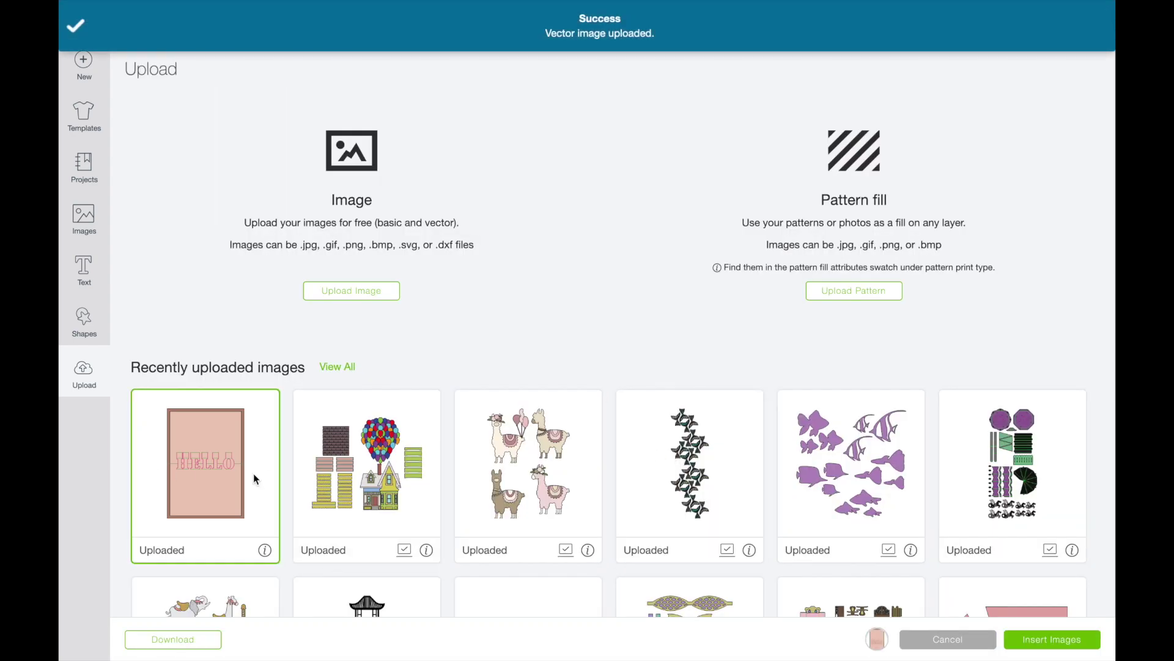
left_click(1027, 640)
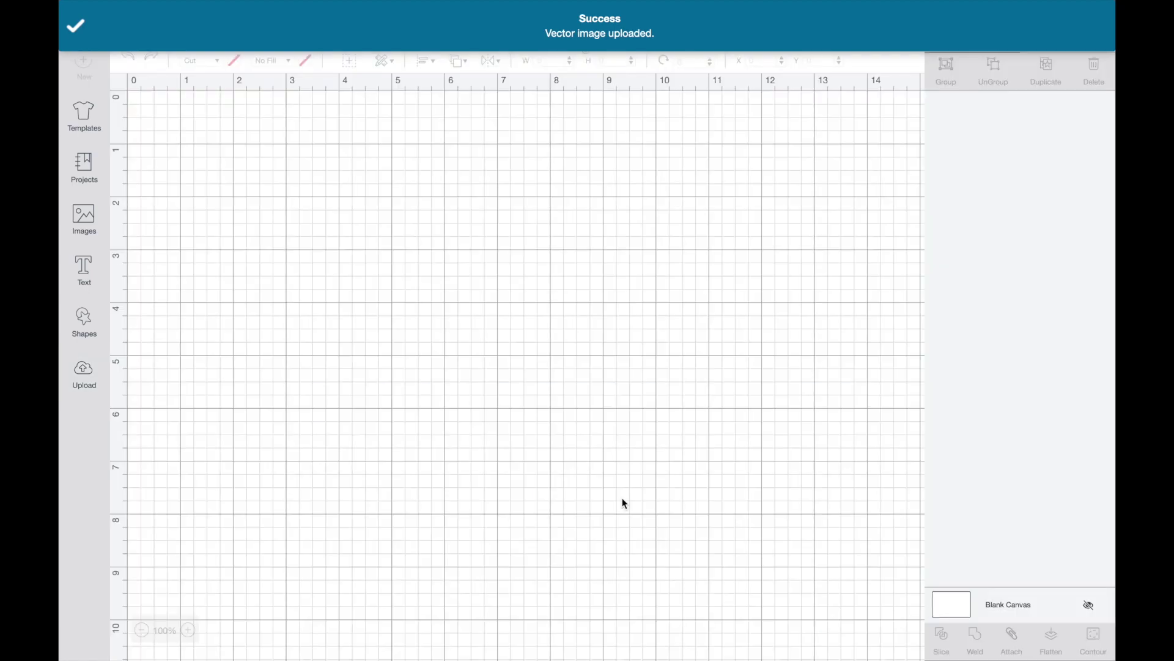
left_click(141, 629)
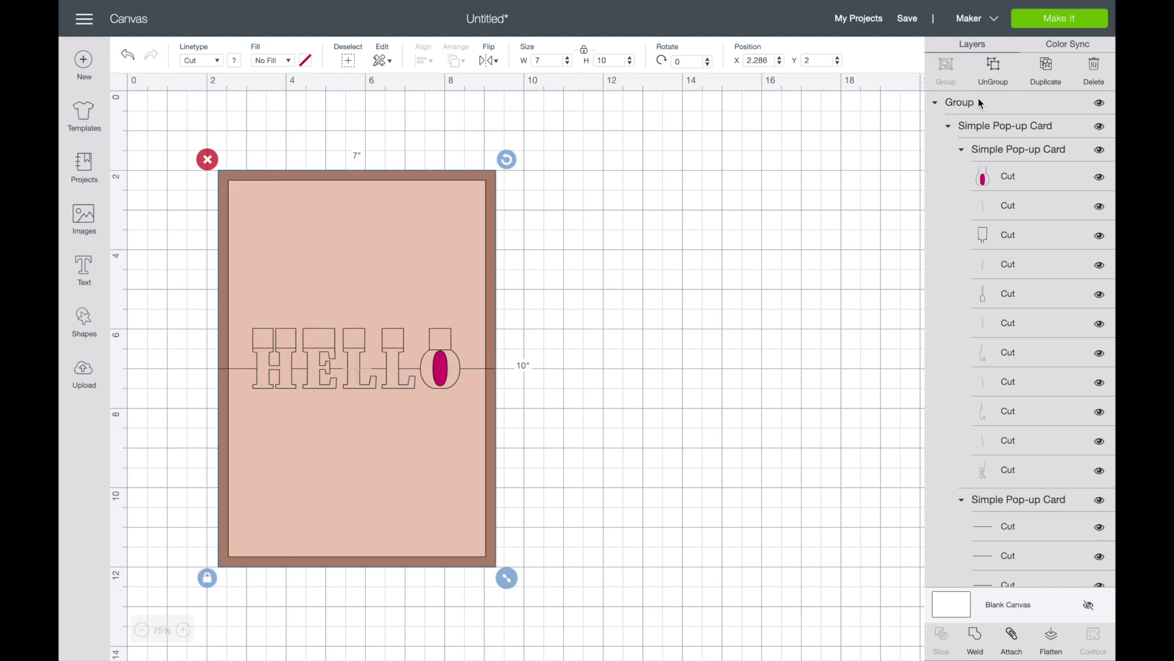
left_click(995, 68)
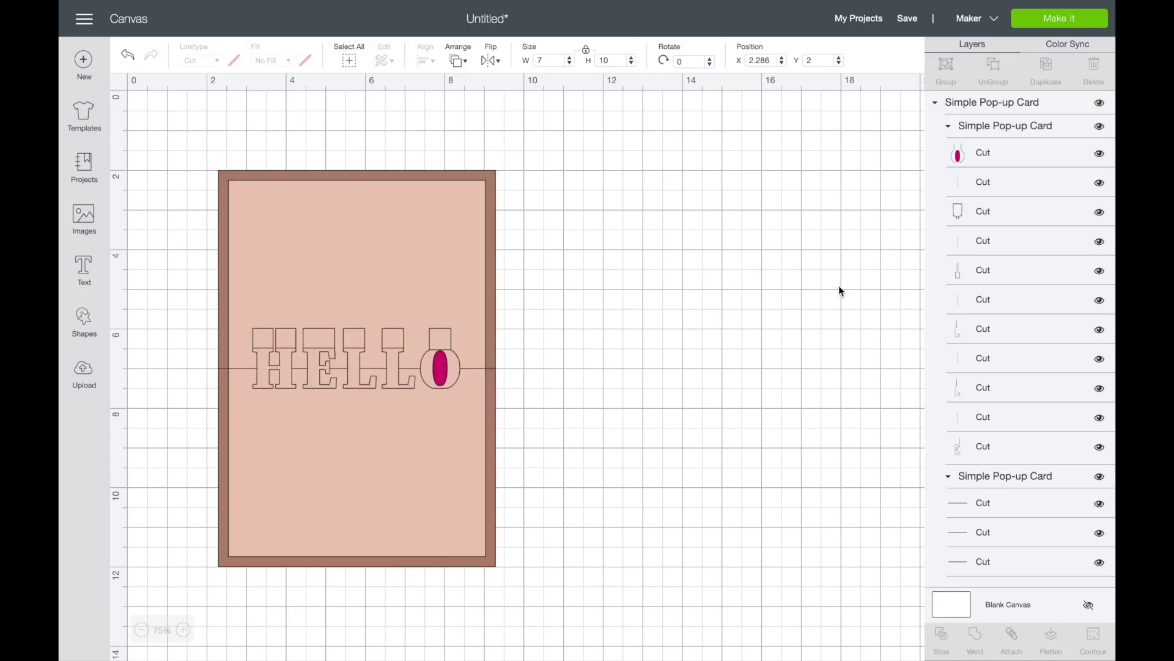
- Examine the inner panel's groups and line colours to tell the letter cut lines from the fold lines
left_click(966, 103)
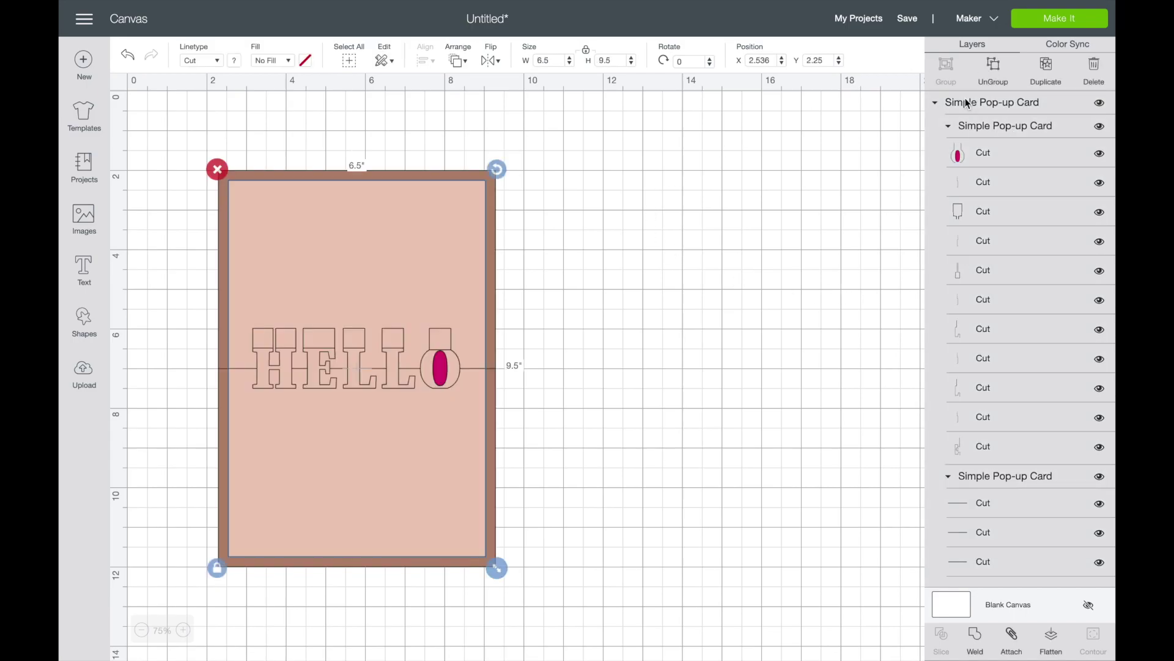
scroll(1007, 362, "down", 5)
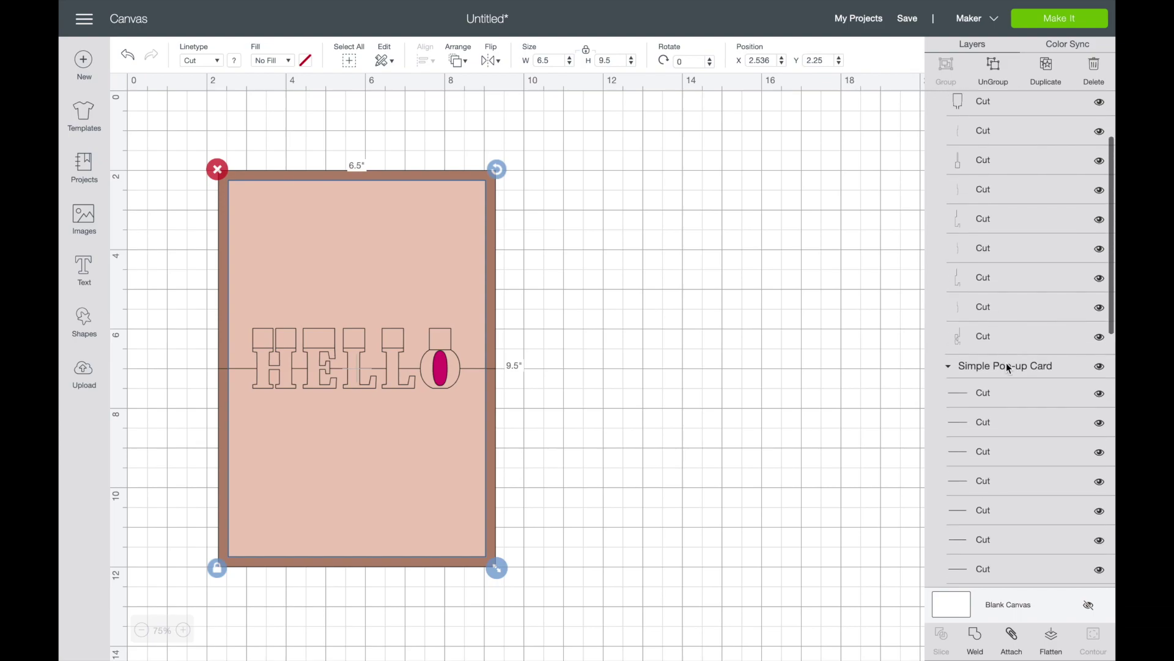
left_click(1004, 334)
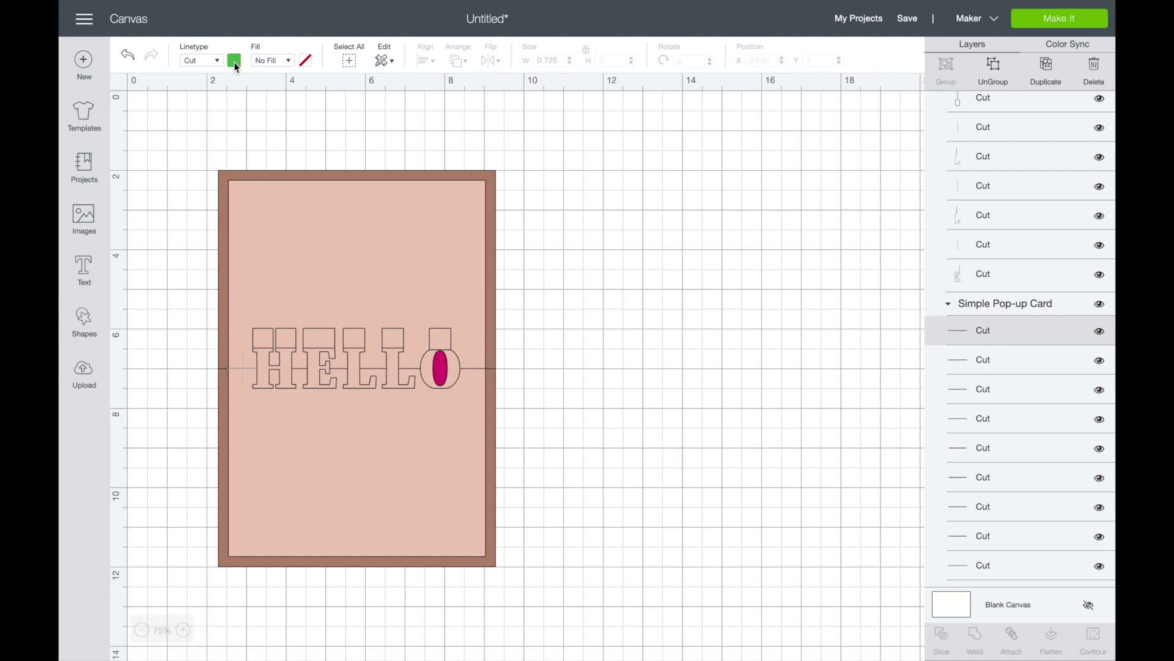
scroll(1099, 393, "up", 3)
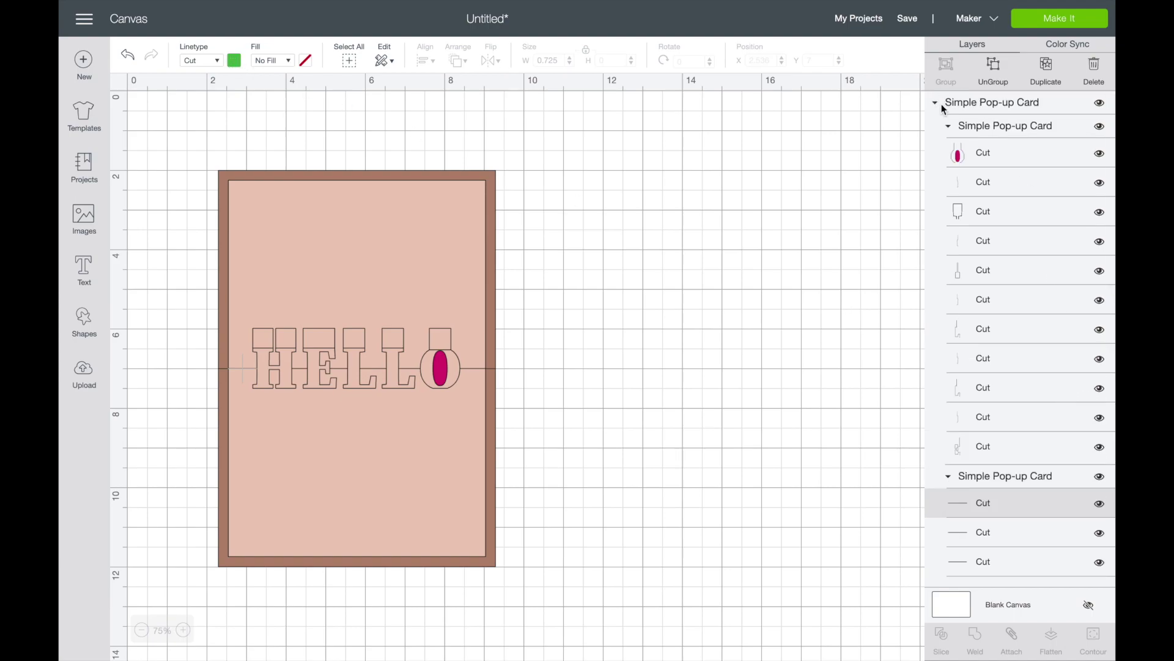
left_click(972, 104)
left_click(973, 102)
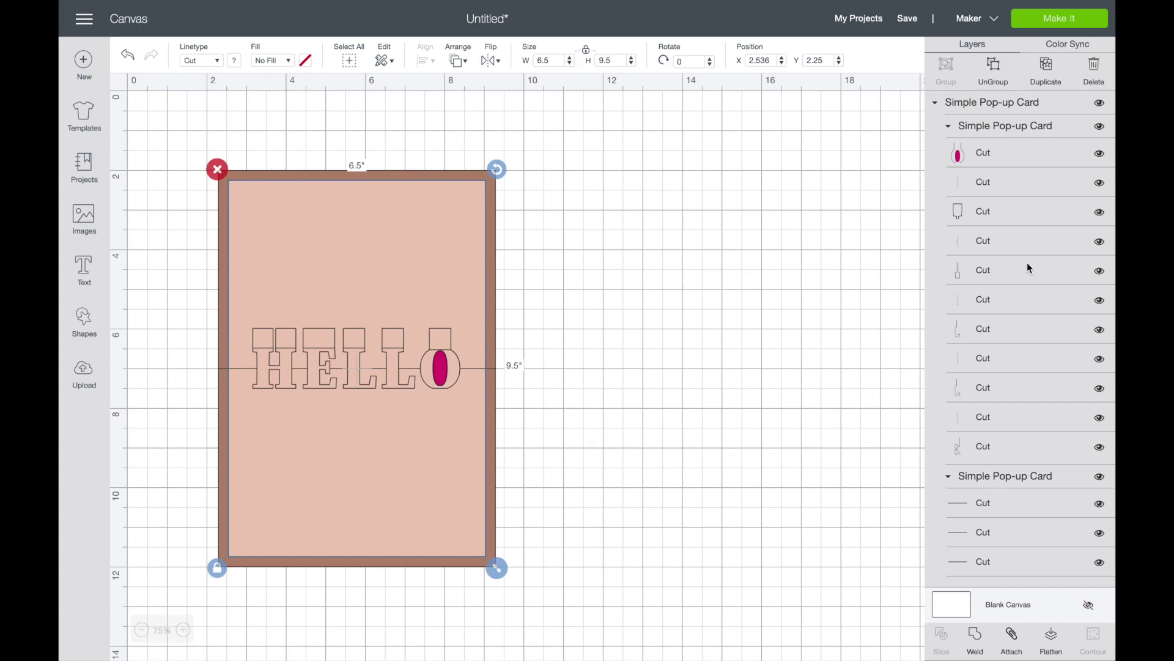
scroll(1025, 258, "down", 2)
scroll(1021, 244, "up", 2)
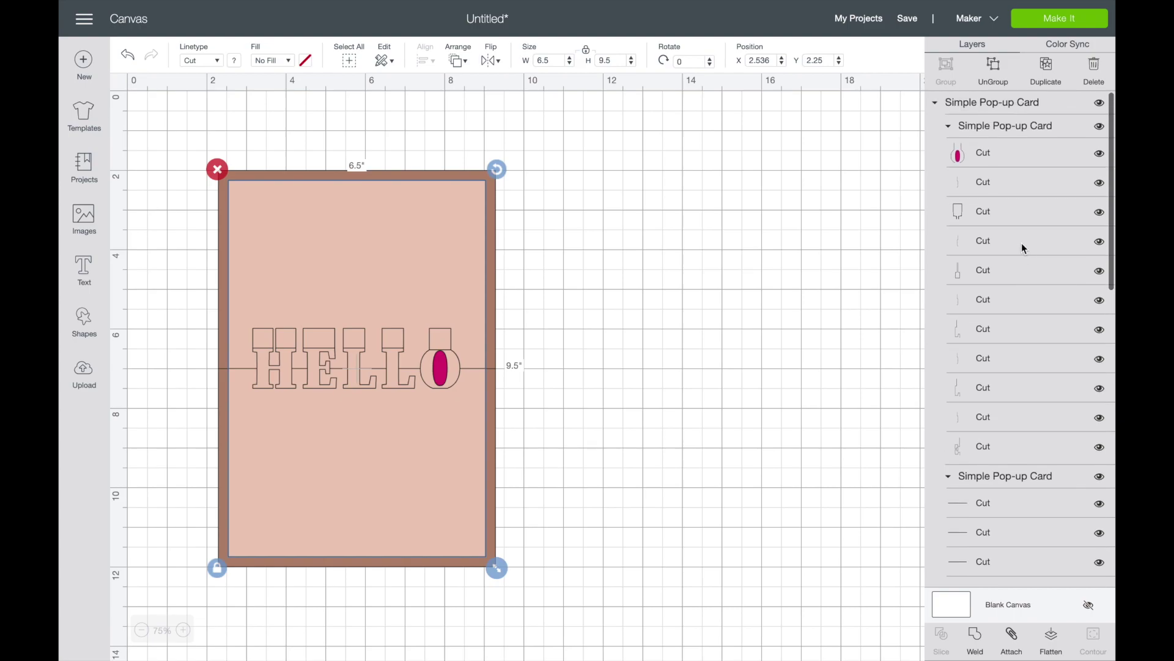
left_click(985, 127)
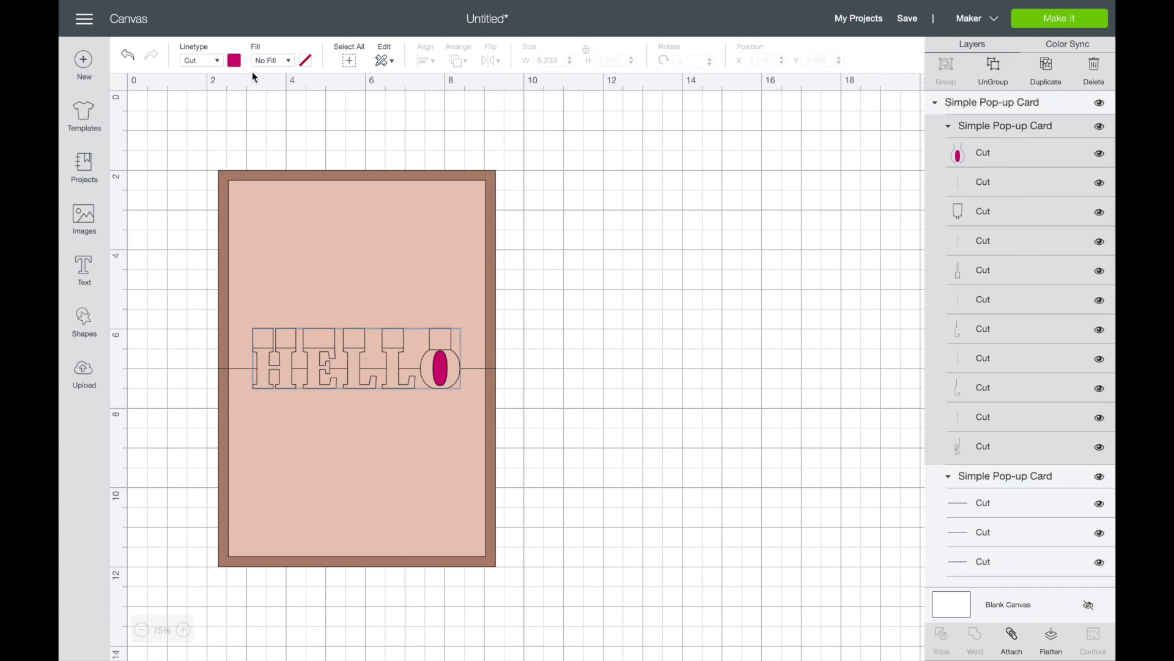
- Change the linetype of the inner panel's green fold-line group from Cut to Score
left_click(997, 481)
scroll(997, 478, "down", 5)
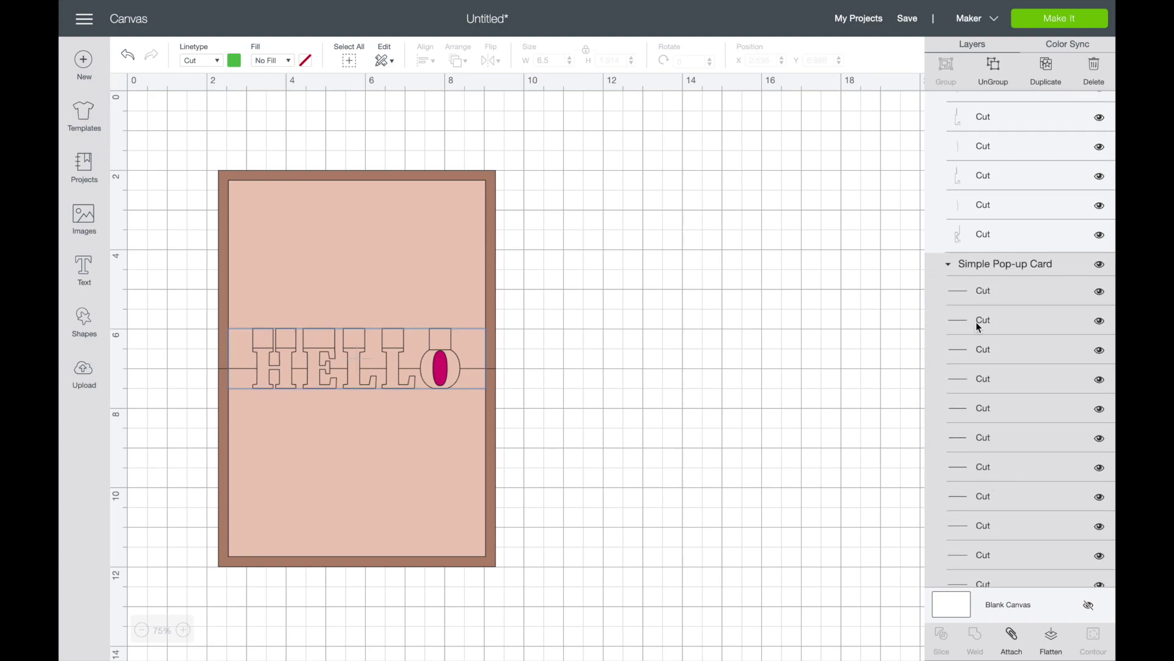
left_click(235, 60)
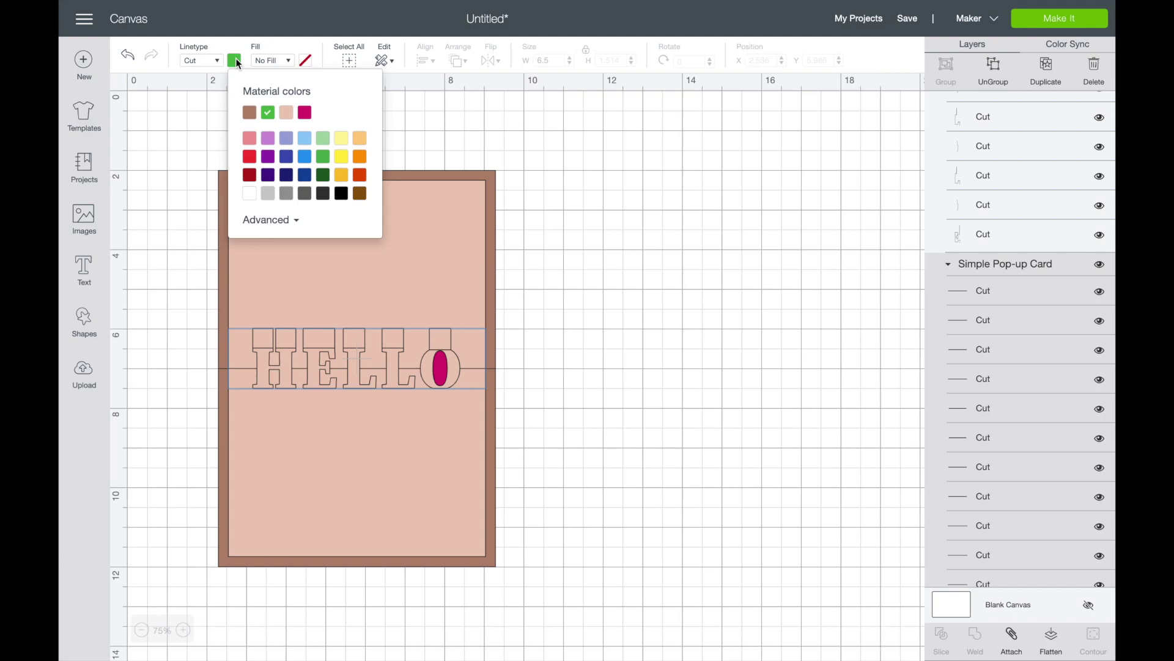
left_click(219, 61)
left_click(218, 125)
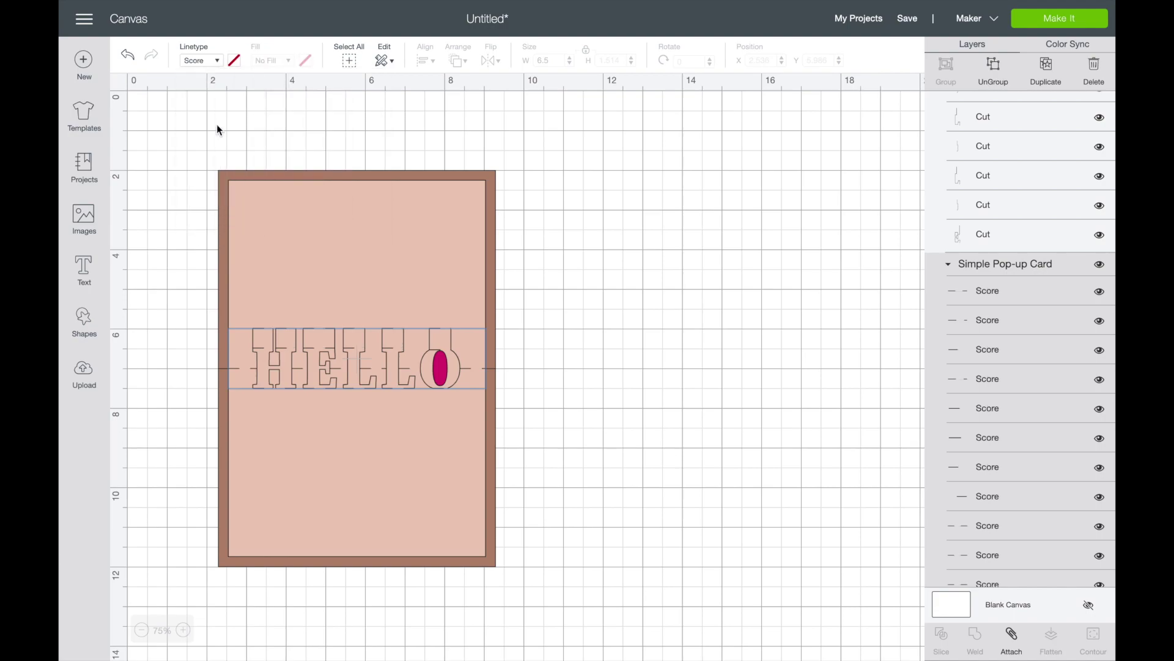
- Set the base's centre fold line to Score and attach it to the brown base rectangle
scroll(977, 329, "up", 5)
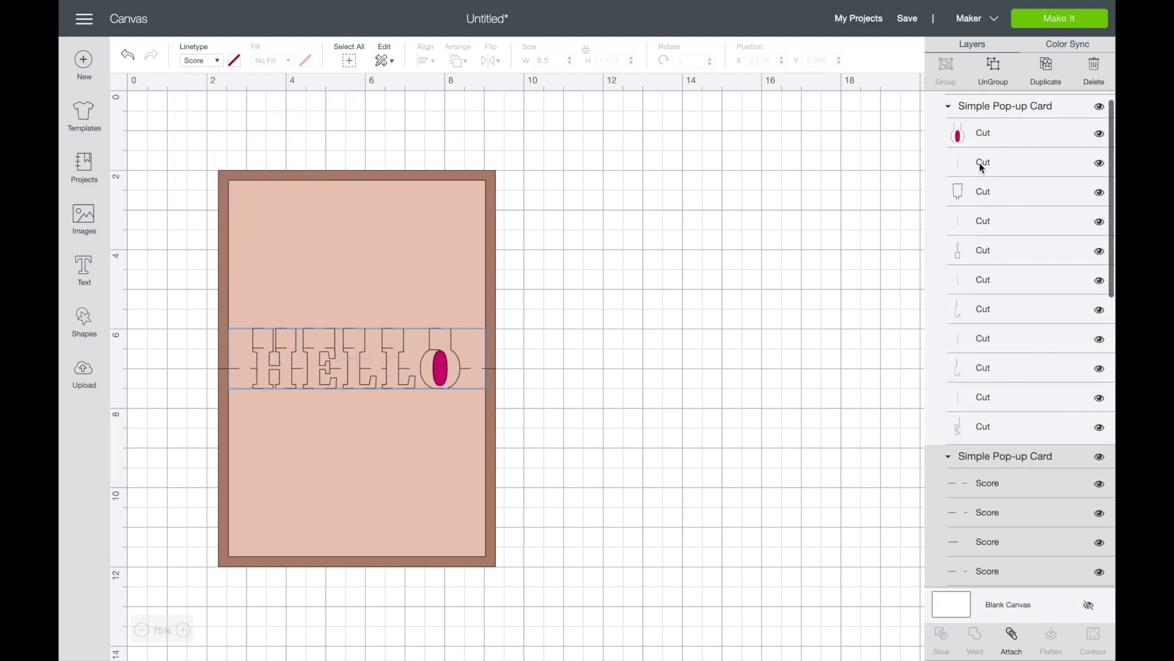
scroll(1003, 275, "down", 2)
scroll(1007, 300, "down", 8)
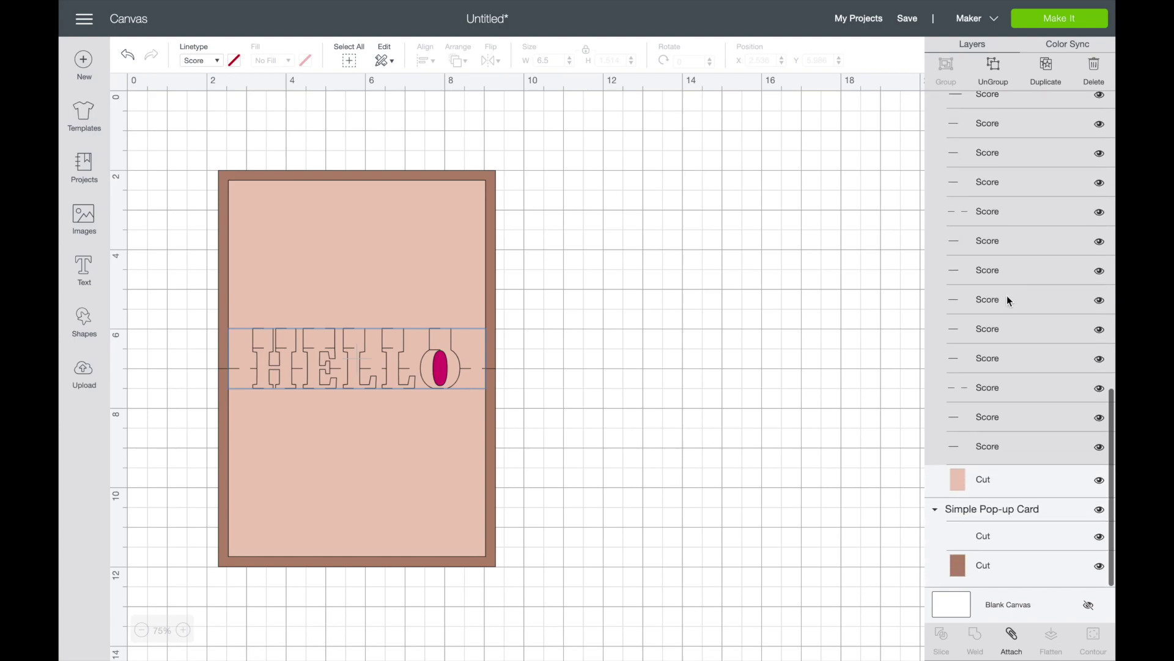
left_click(999, 533)
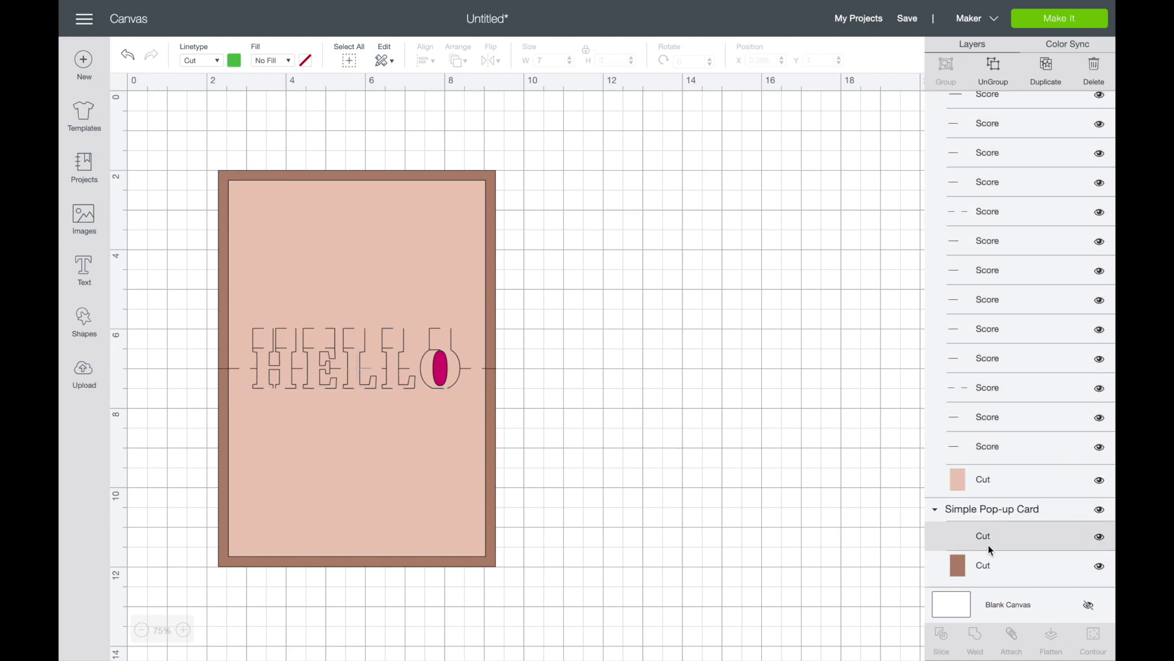
left_click(215, 61)
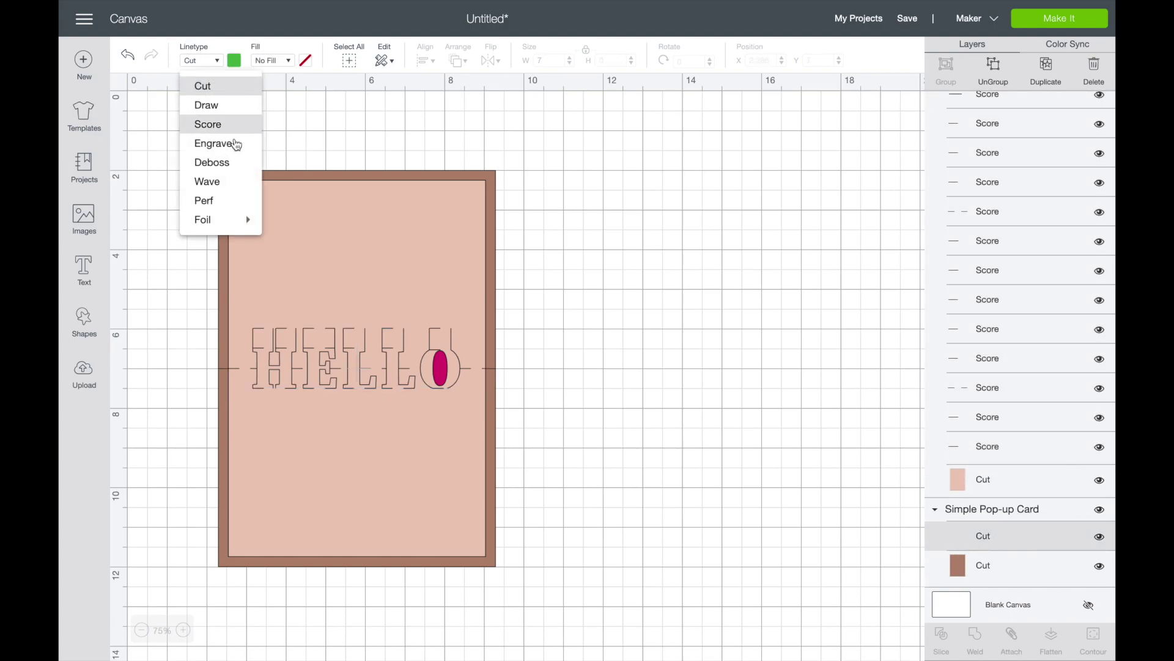
left_click(218, 125)
left_click(995, 514)
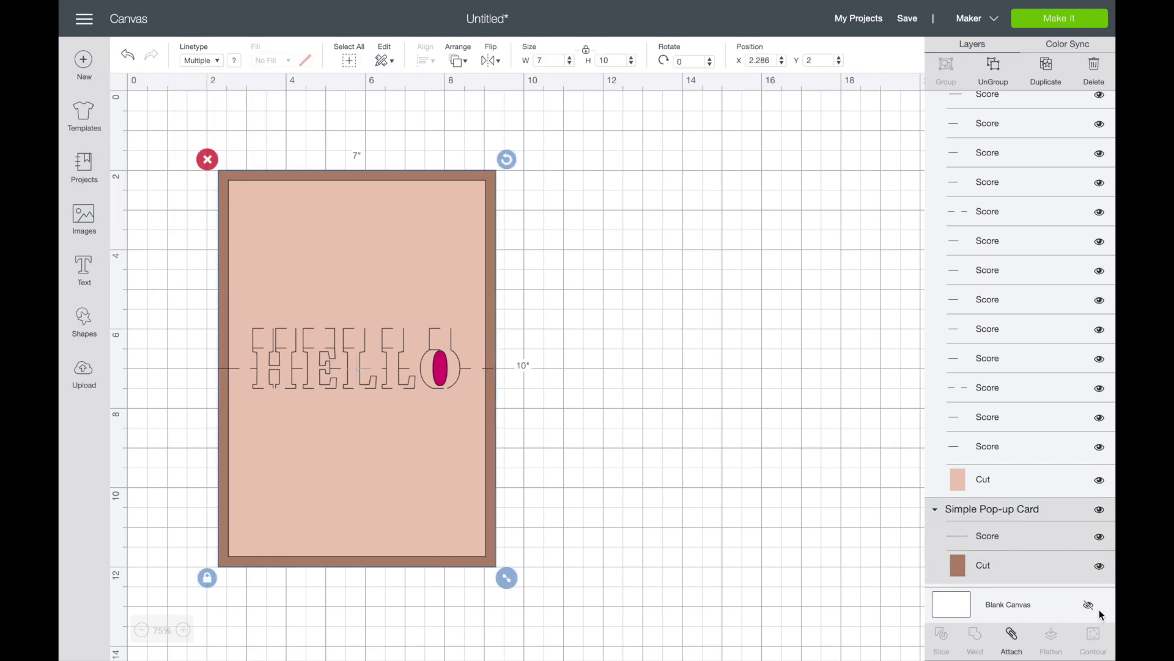
left_click(1011, 640)
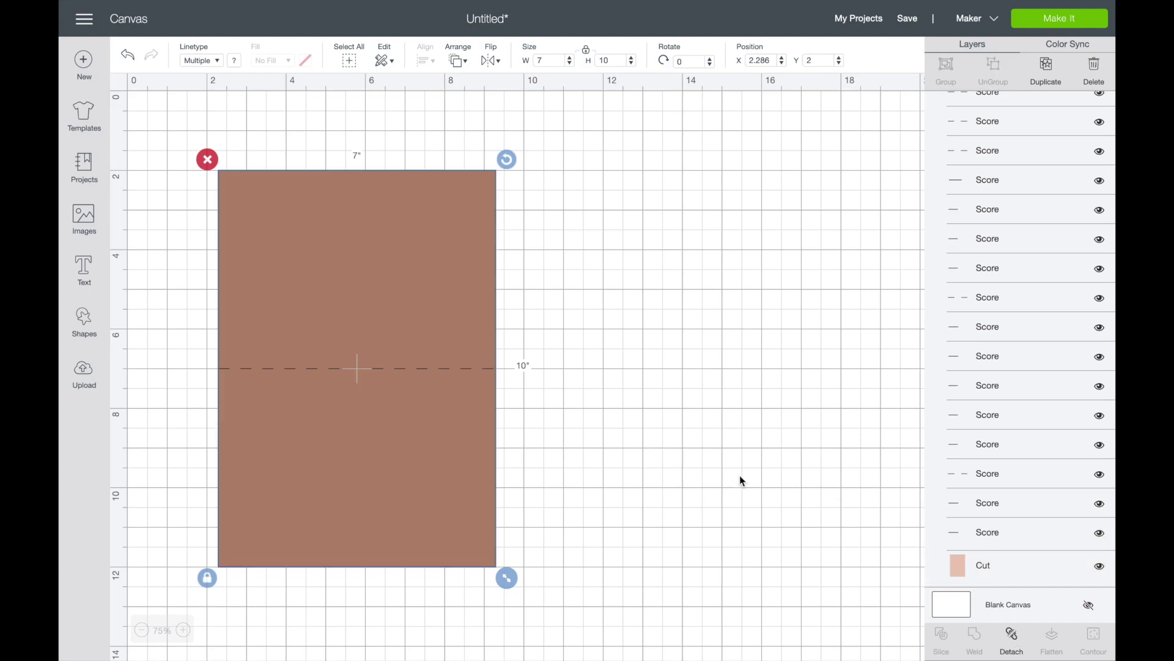
- Attach the inner panel with all its cut and score lines and send the project to mat preparation
left_click(1003, 215)
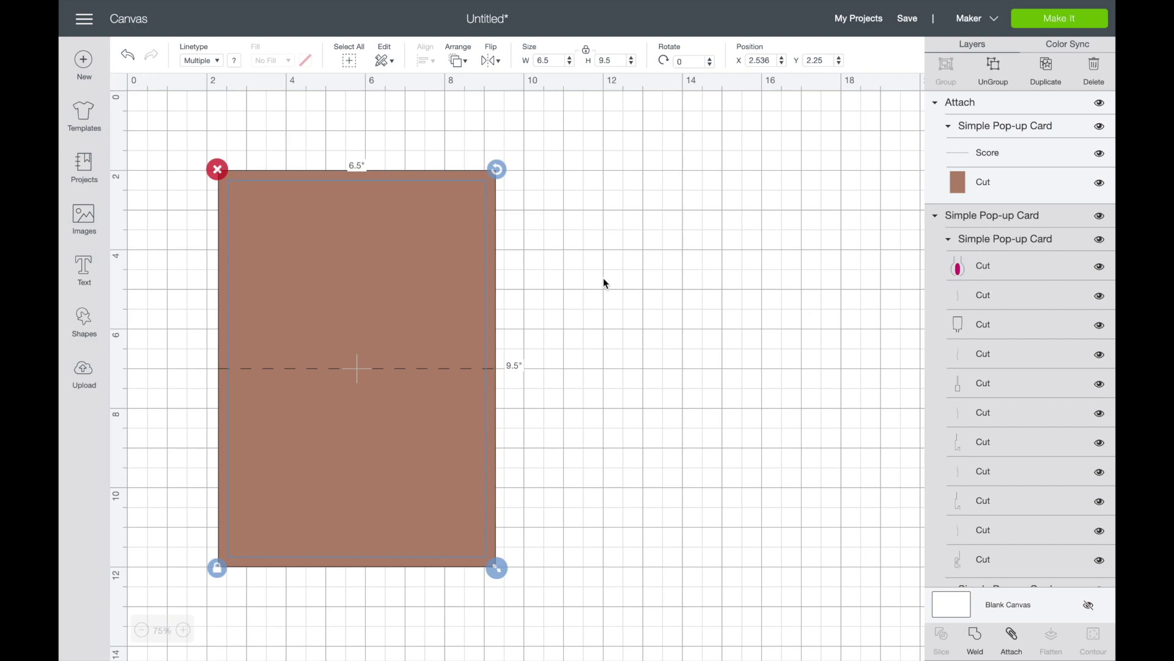
left_click(1013, 639)
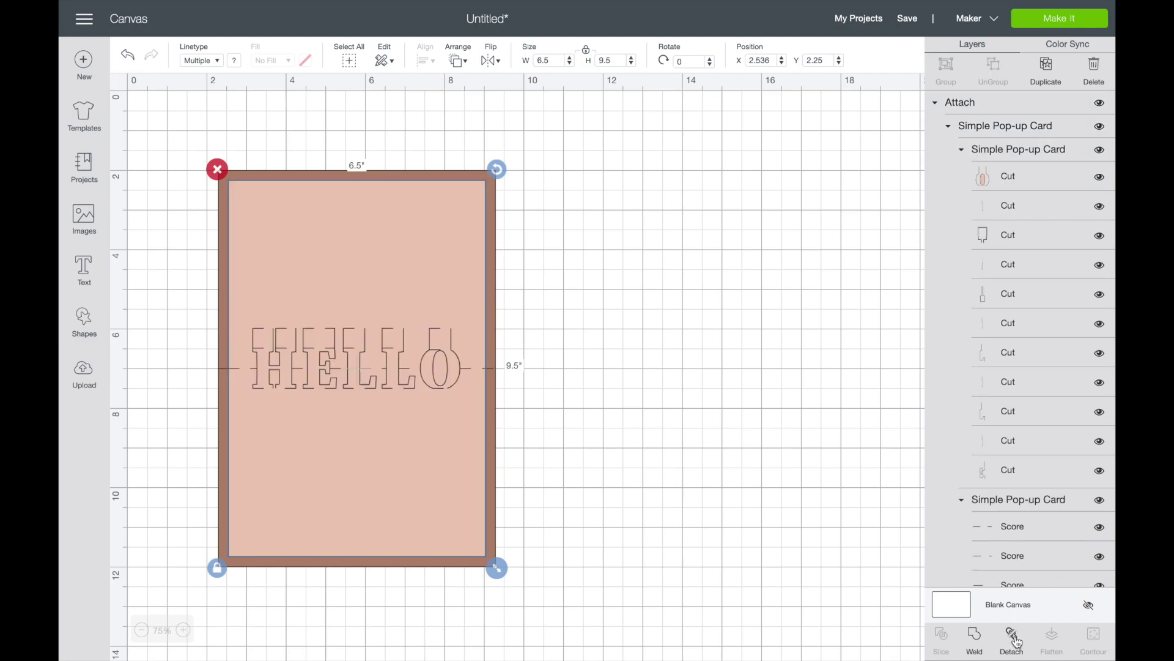
left_click(629, 383)
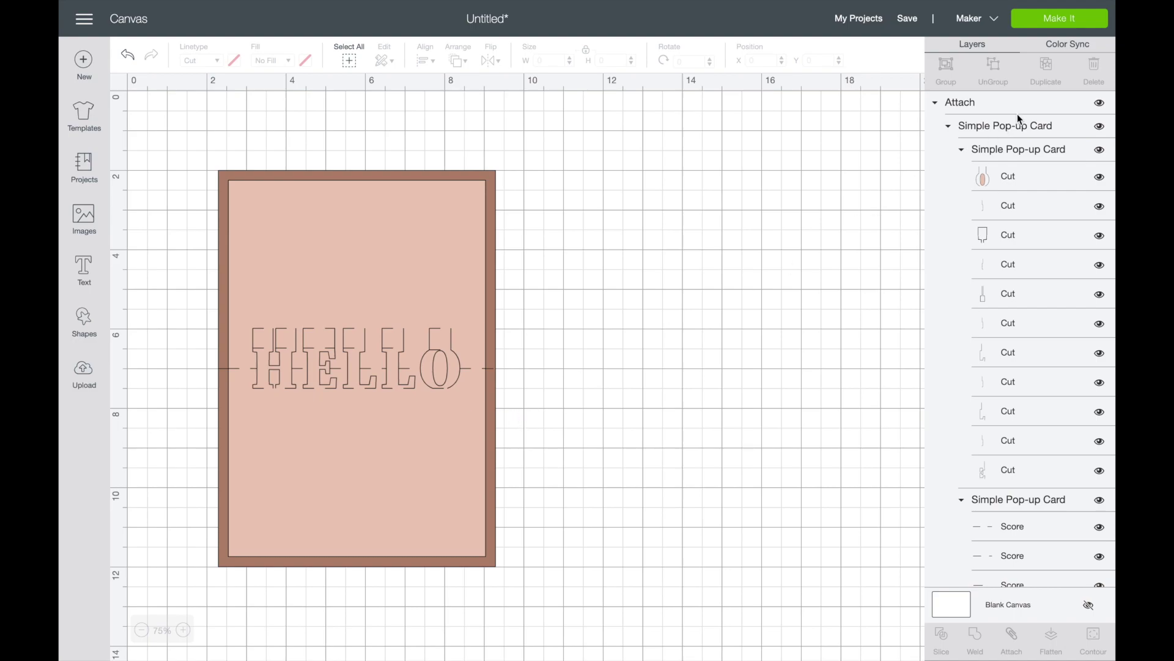
left_click(1053, 20)
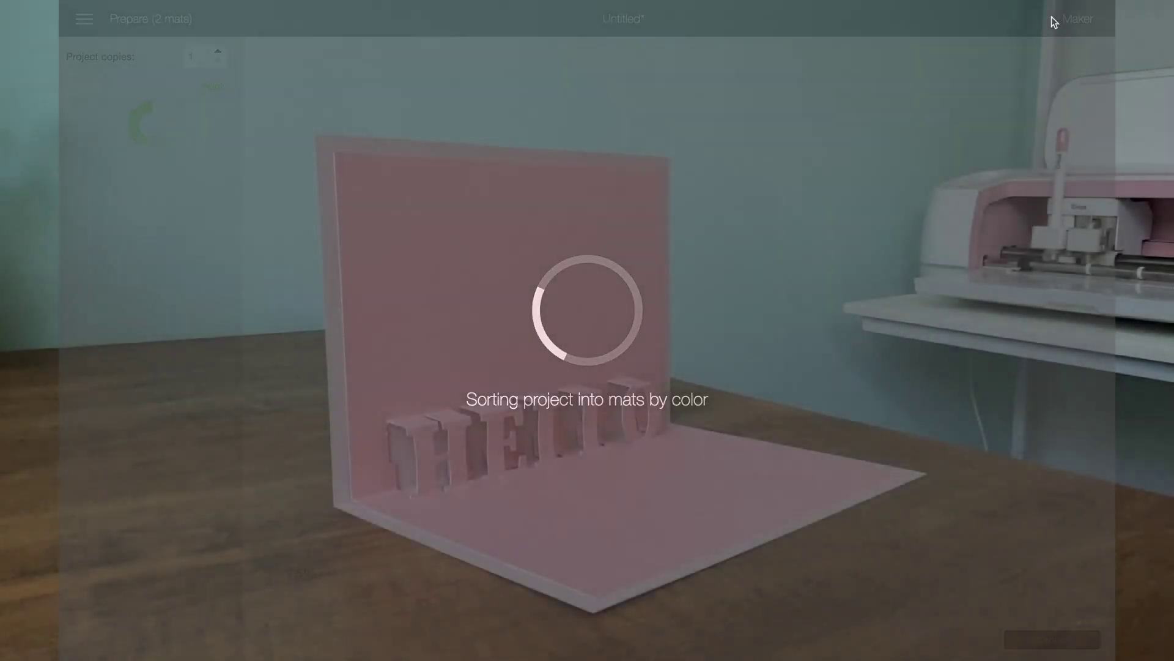